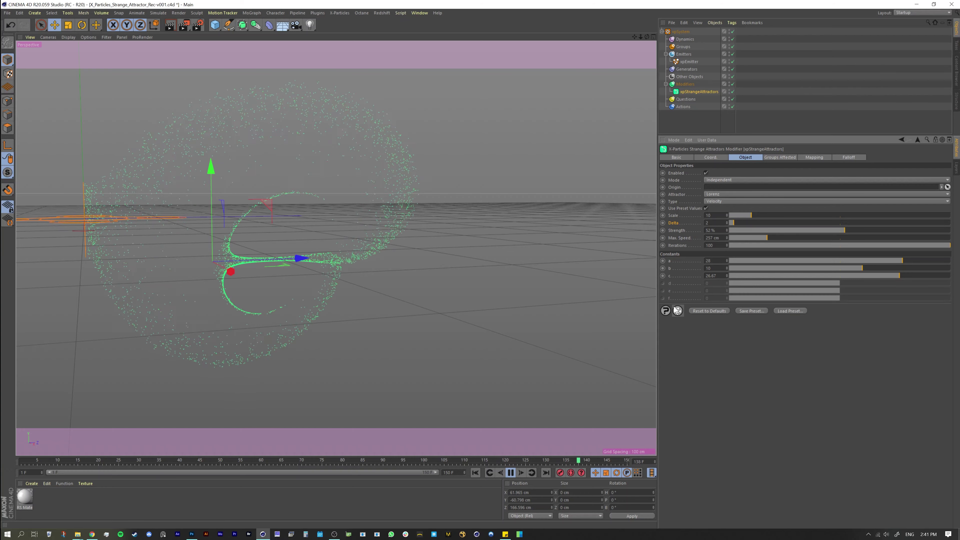
# Try a value of -21 for constant a of the strange attractor and view the particles from the top.
pyautogui.keyDown('alt'); pyautogui.moveTo(257, 296); pyautogui.dragTo(301, 329); pyautogui.keyUp('alt')
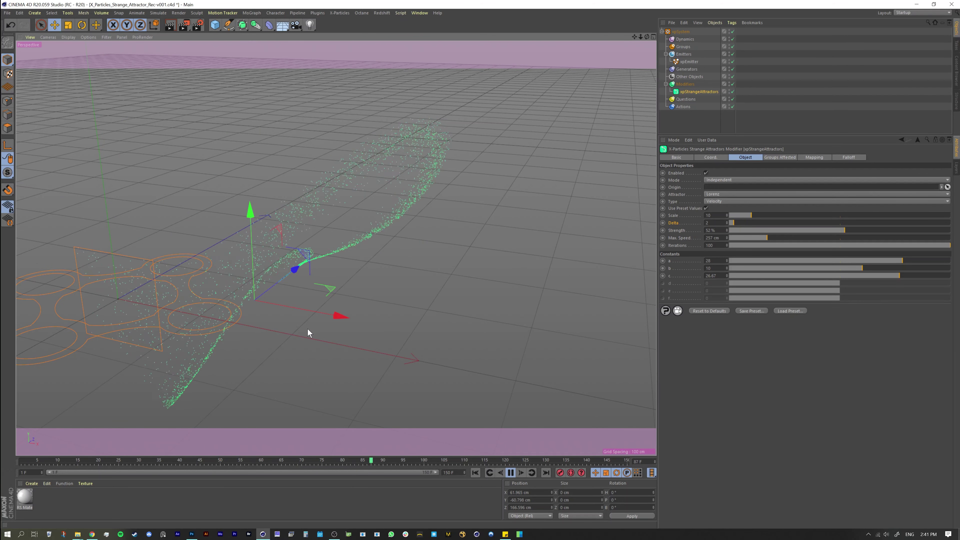
pyautogui.press('F2')
pyautogui.keyDown('alt'); pyautogui.moveTo(370, 356); pyautogui.dragTo(315, 337); pyautogui.keyUp('alt')
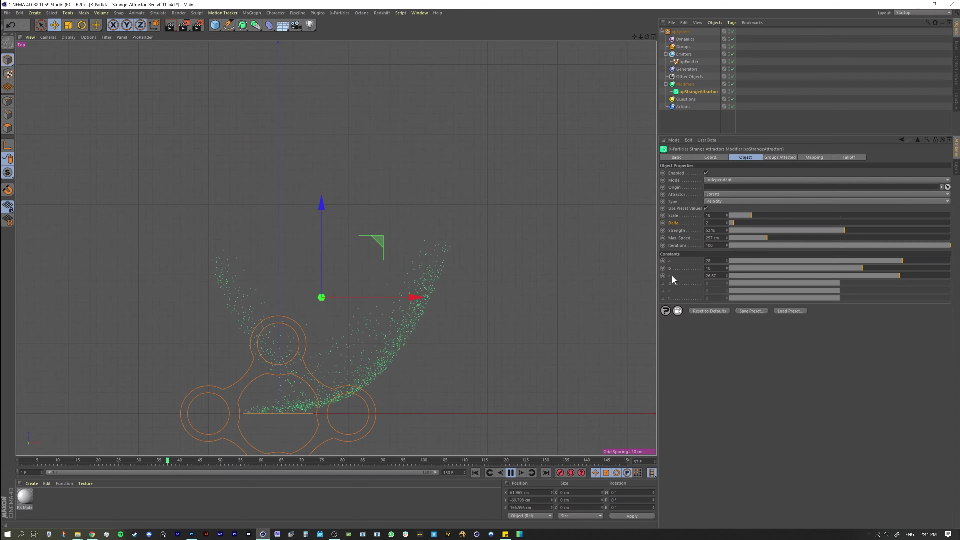
pyautogui.doubleClick(714, 260)
pyautogui.write('-21')
pyautogui.press('Return')
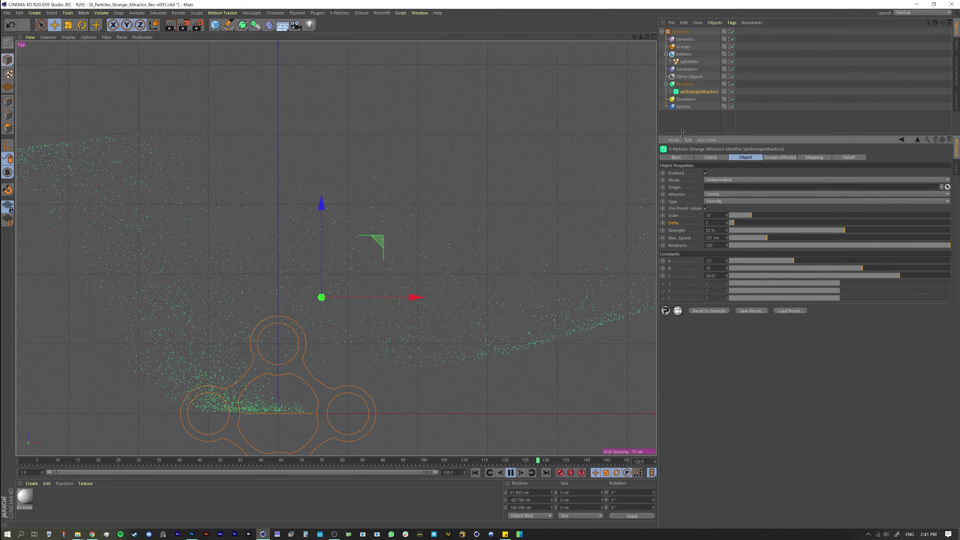
pyautogui.click(695, 125)
pyautogui.click(691, 92)
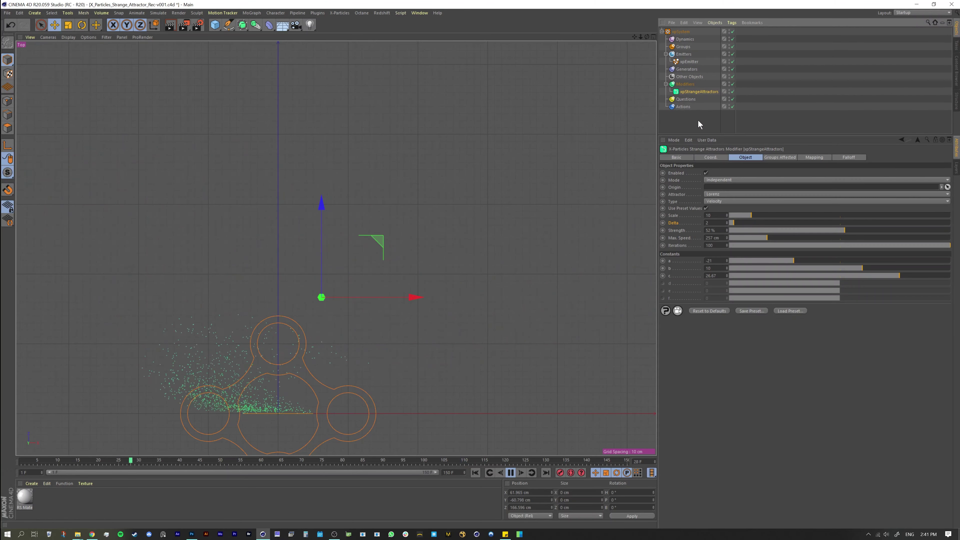
# Try the Lorenz attractor with constants a at 12, b at -43 and c at -42, checking the particles in perspective.
pyautogui.keyDown('alt'); pyautogui.moveTo(620, 172); pyautogui.dragTo(631, 146, button='middle'); pyautogui.keyUp('alt')
pyautogui.moveTo(793, 260); pyautogui.dragTo(866, 260)
pyautogui.moveTo(862, 268); pyautogui.dragTo(745, 268)
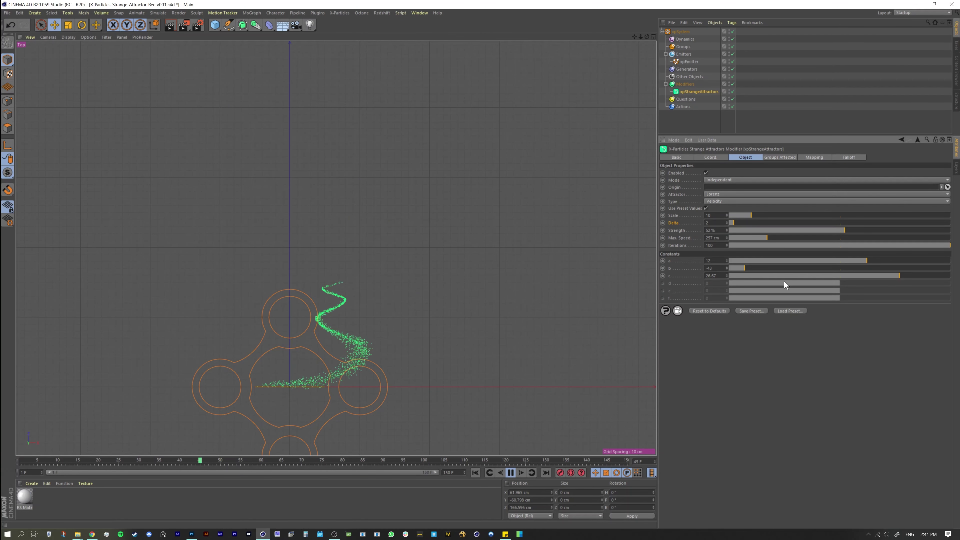
pyautogui.press('F1')
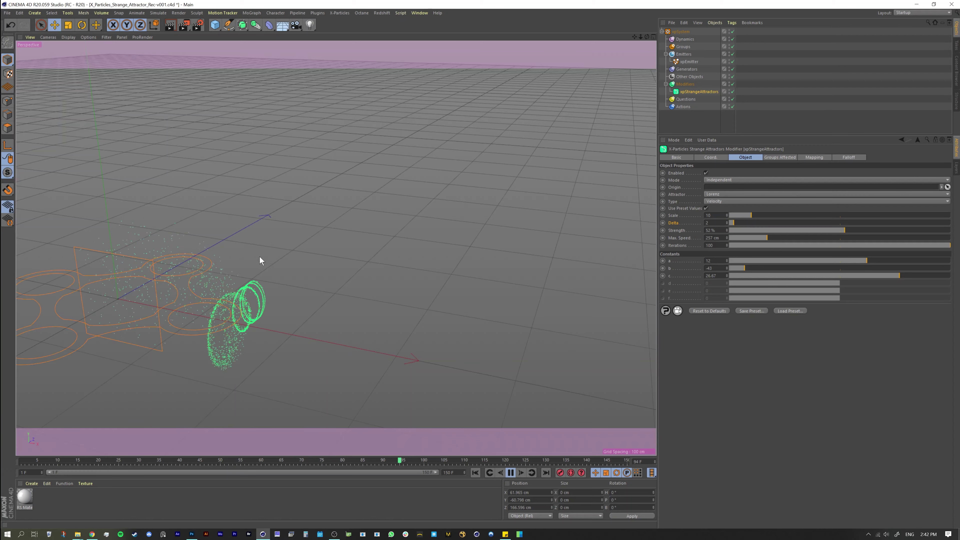
pyautogui.keyDown('alt'); pyautogui.moveTo(262, 255); pyautogui.dragTo(189, 263); pyautogui.keyUp('alt')
pyautogui.click(741, 276)
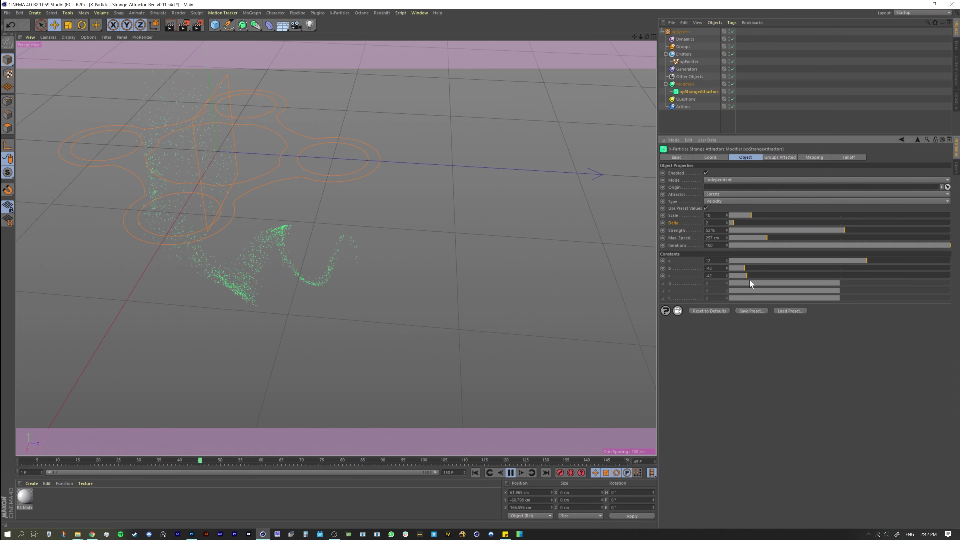
# Try the Lotka-Volterra attractor with 40% strength and constant b at -40 and 10, viewing it from the top.
pyautogui.click(827, 194)
pyautogui.click(722, 340)
pyautogui.middleClick(373, 257)
pyautogui.middleClick(415, 189)
pyautogui.click(818, 230)
pyautogui.click(751, 268)
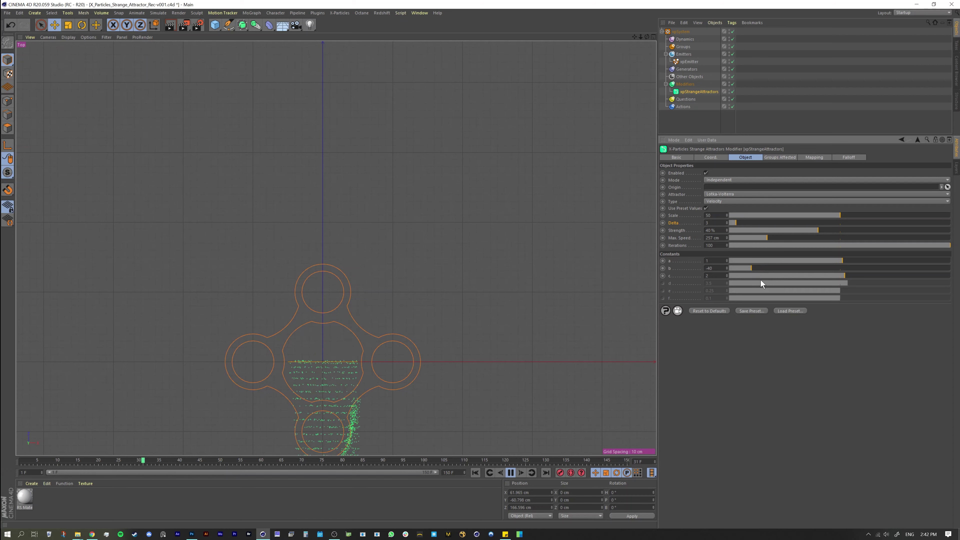
pyautogui.keyDown('alt'); pyautogui.moveTo(372, 334); pyautogui.dragTo(387, 212, button='middle'); pyautogui.keyUp('alt')
pyautogui.moveTo(793, 268); pyautogui.dragTo(862, 268)
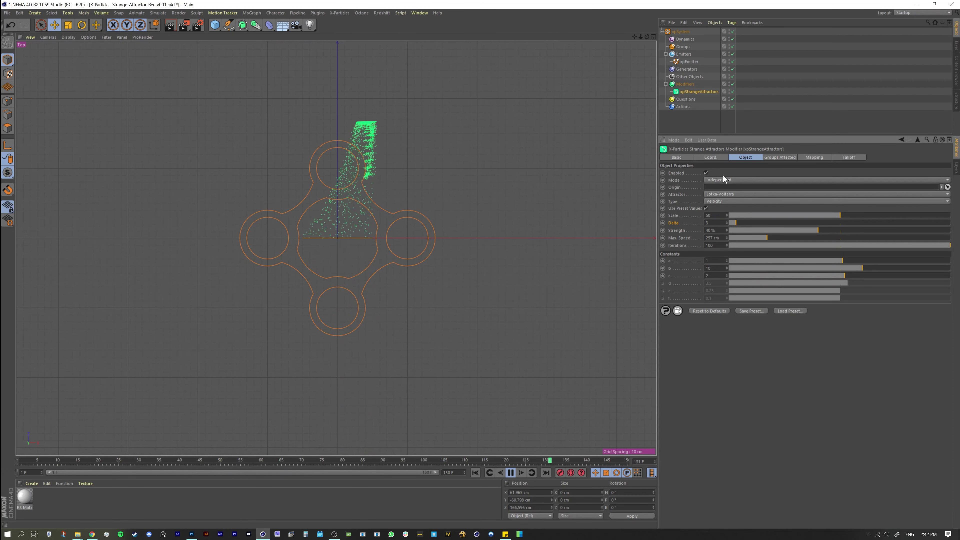
# Switch the attractor to Rabinovitch-Fabrikant and view the particle flow in perspective.
pyautogui.click(727, 194)
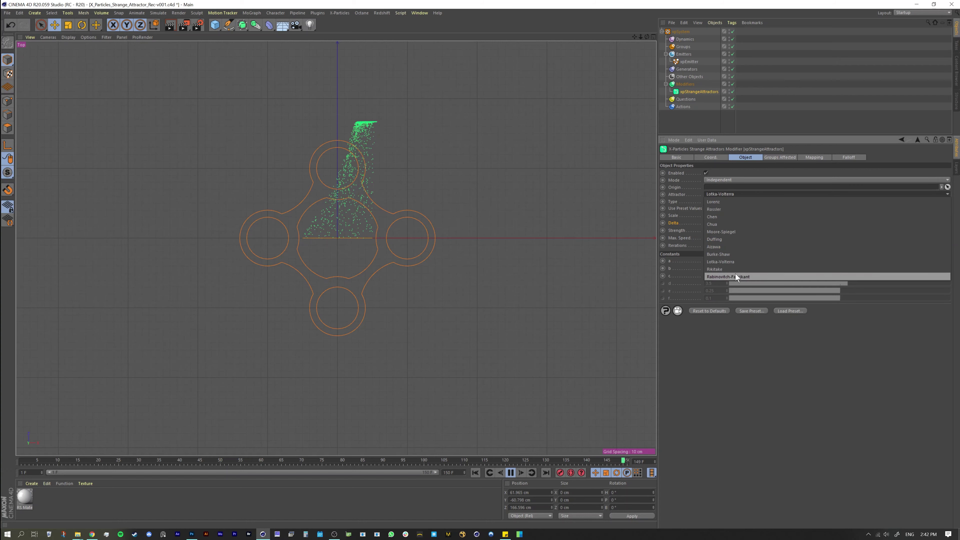
pyautogui.click(735, 277)
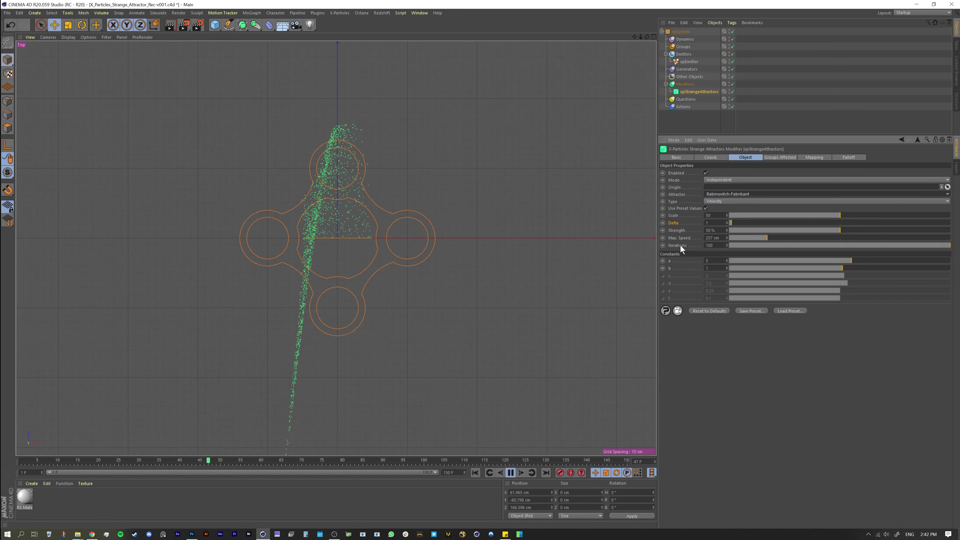
pyautogui.press('F1')
pyautogui.keyDown('alt'); pyautogui.moveTo(344, 234); pyautogui.dragTo(257, 314, button='right'); pyautogui.keyUp('alt')
pyautogui.keyDown('alt'); pyautogui.moveTo(274, 237); pyautogui.dragTo(242, 271, button='right'); pyautogui.keyUp('alt')
pyautogui.keyDown('alt'); pyautogui.moveTo(265, 242); pyautogui.dragTo(331, 260, button='middle'); pyautogui.keyUp('alt')
# Activate the Move tool and enable the object axis display in the perspective view.
pyautogui.press('e')
pyautogui.click(107, 38)
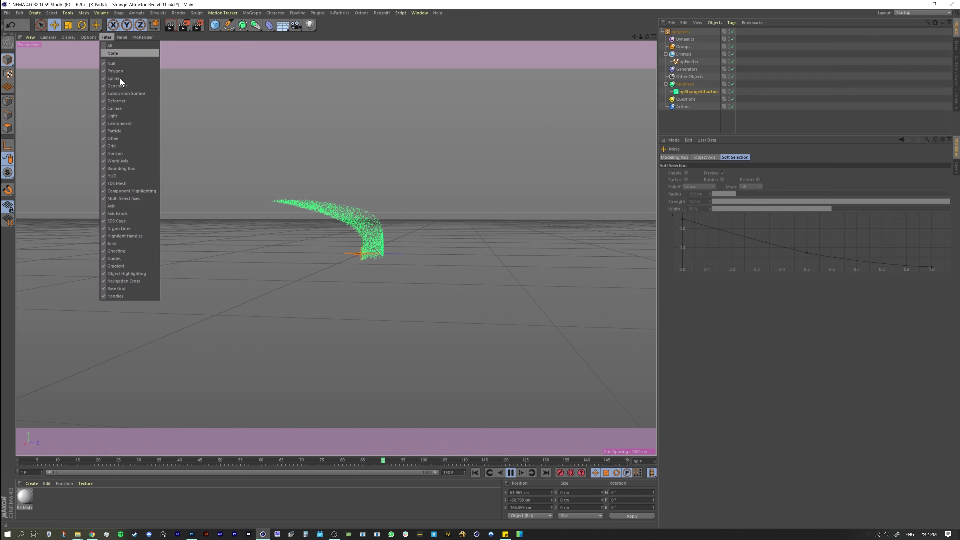
pyautogui.click(136, 210)
# Move the strange attractor modifier to about X 385 cm, Y -175 cm, Z -286 cm.
pyautogui.moveTo(437, 240); pyautogui.dragTo(274, 219)
pyautogui.middleClick(282, 225)
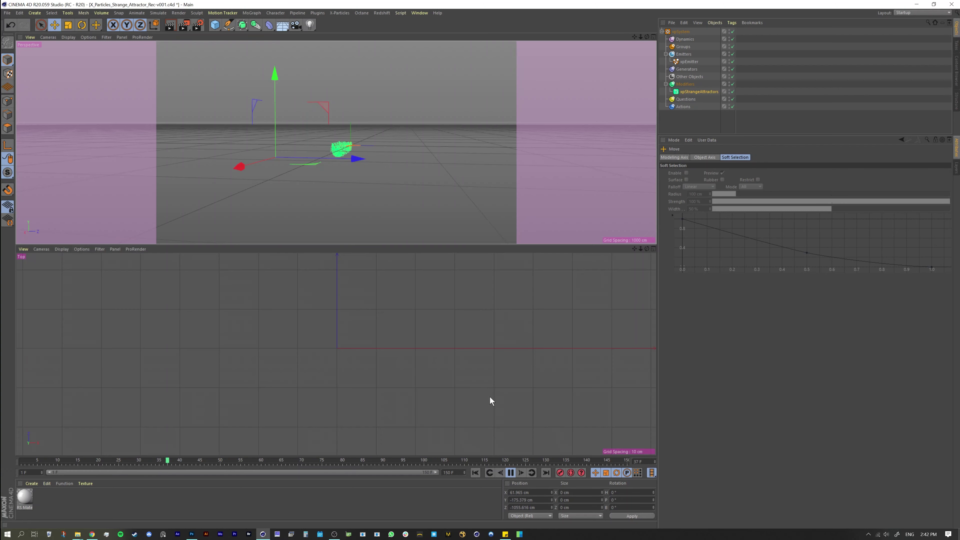
pyautogui.middleClick(490, 398)
pyautogui.keyDown('alt'); pyautogui.moveTo(412, 335); pyautogui.dragTo(378, 285, button='right'); pyautogui.keyUp('alt')
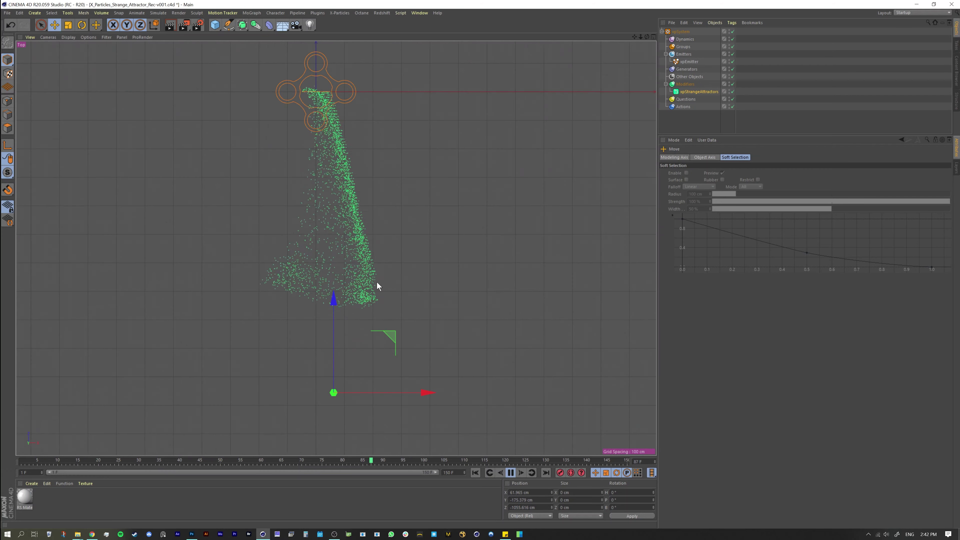
pyautogui.moveTo(396, 333); pyautogui.dragTo(491, 124)
pyautogui.keyDown('alt'); pyautogui.moveTo(491, 124); pyautogui.dragTo(491, 209, button='middle'); pyautogui.keyUp('alt')
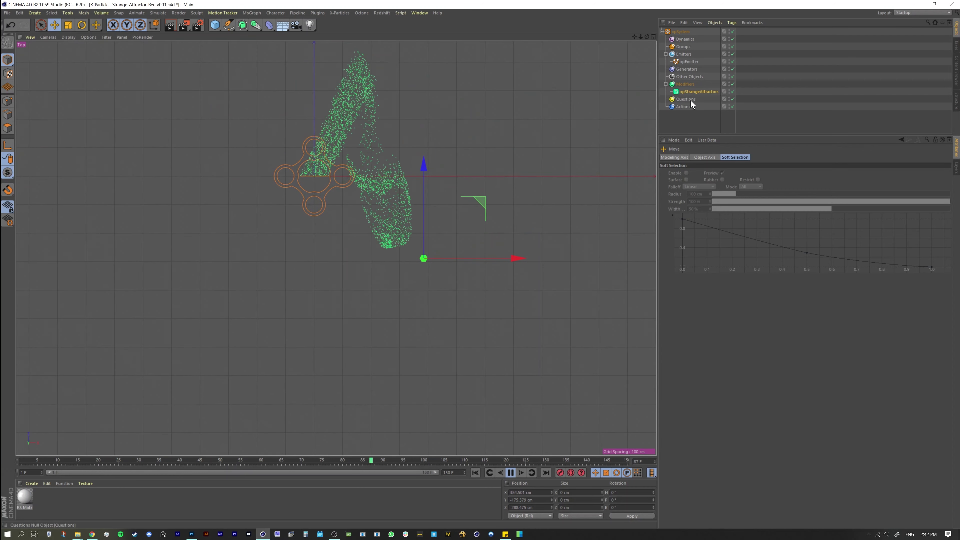
# Try constant a at -29 and -11, and shift the modifier to about X 247 cm, Z -269 cm.
pyautogui.click(698, 92)
pyautogui.moveTo(794, 262)
pyautogui.mouseDown()
pyautogui.moveTo(784, 270)
pyautogui.moveTo(775, 261)
pyautogui.mouseUp()
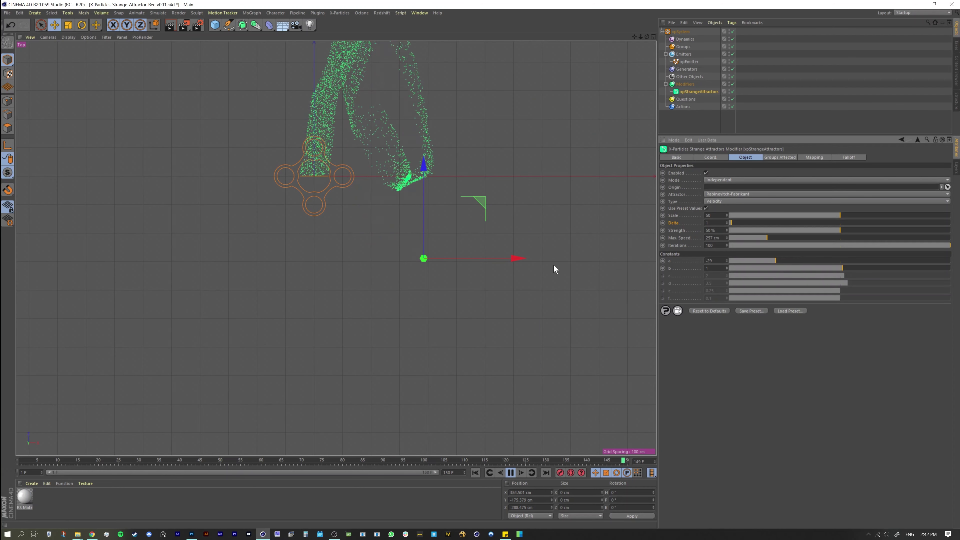
pyautogui.click(920, 262)
pyautogui.moveTo(470, 208)
pyautogui.mouseDown()
pyautogui.moveTo(441, 296)
pyautogui.moveTo(293, 253)
pyautogui.moveTo(285, 217)
pyautogui.moveTo(490, 215)
pyautogui.moveTo(357, 78)
pyautogui.moveTo(286, 119)
pyautogui.moveTo(455, 203)
pyautogui.mouseUp()
pyautogui.click(815, 261)
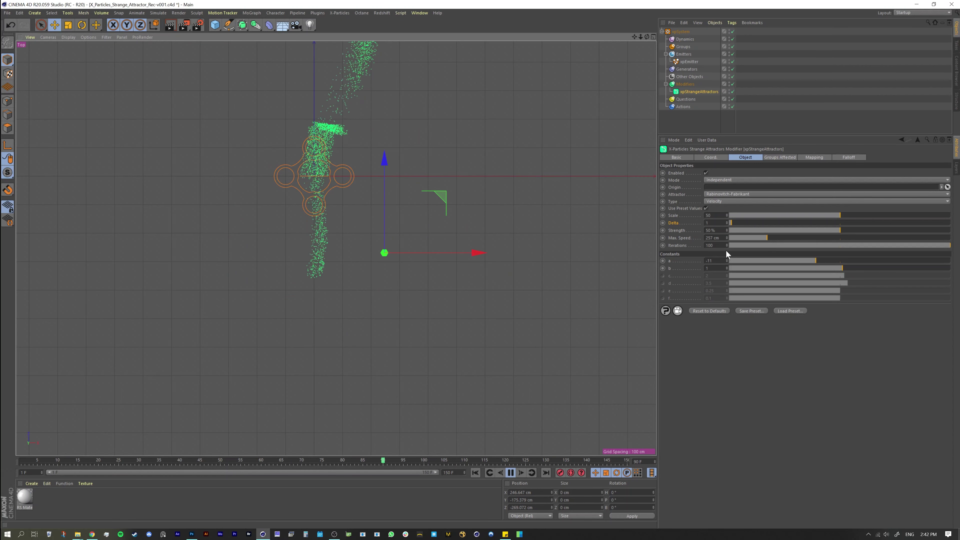
# Try the Chen attractor at scale 13 with the modifier moved to about X 86 cm, Z -384 cm.
pyautogui.click(719, 196)
pyautogui.click(741, 216)
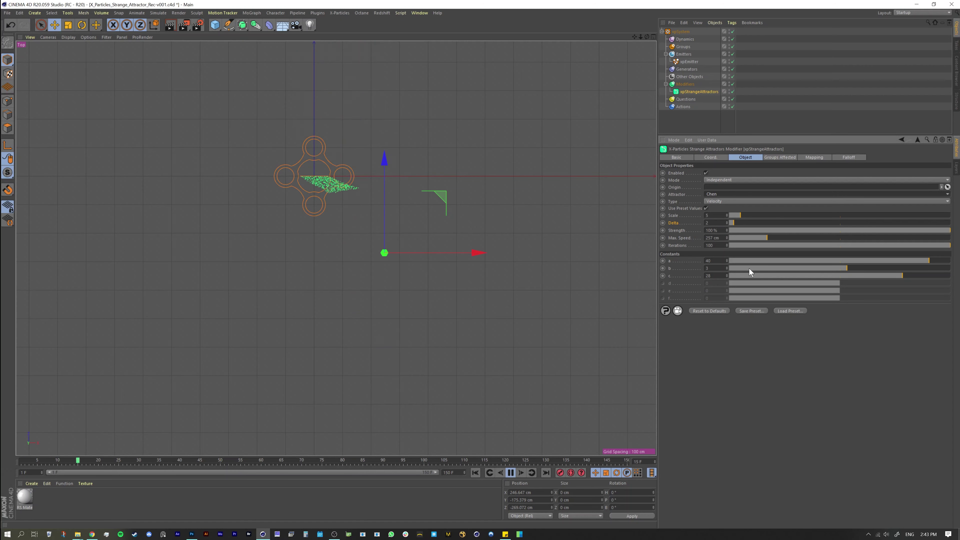
pyautogui.moveTo(435, 200); pyautogui.dragTo(386, 226)
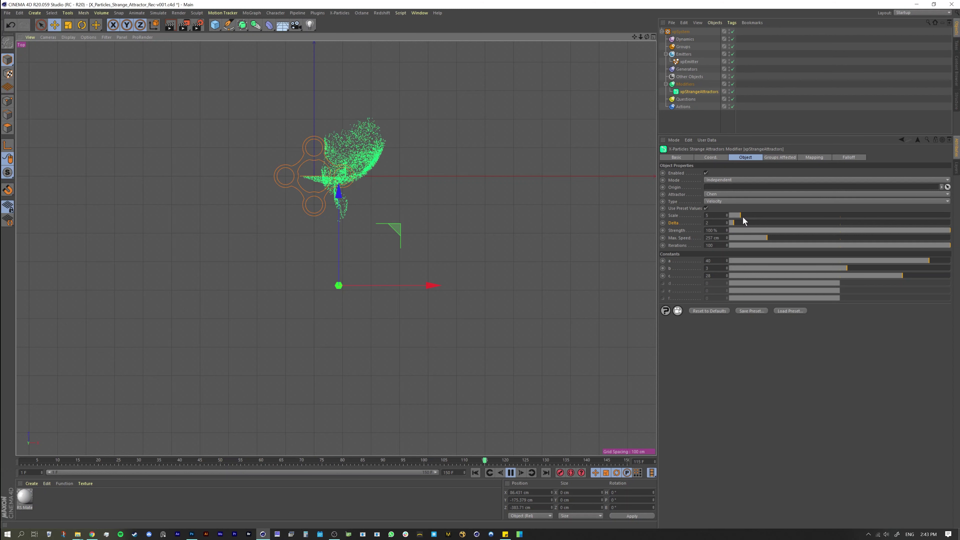
pyautogui.moveTo(738, 217); pyautogui.dragTo(756, 219)
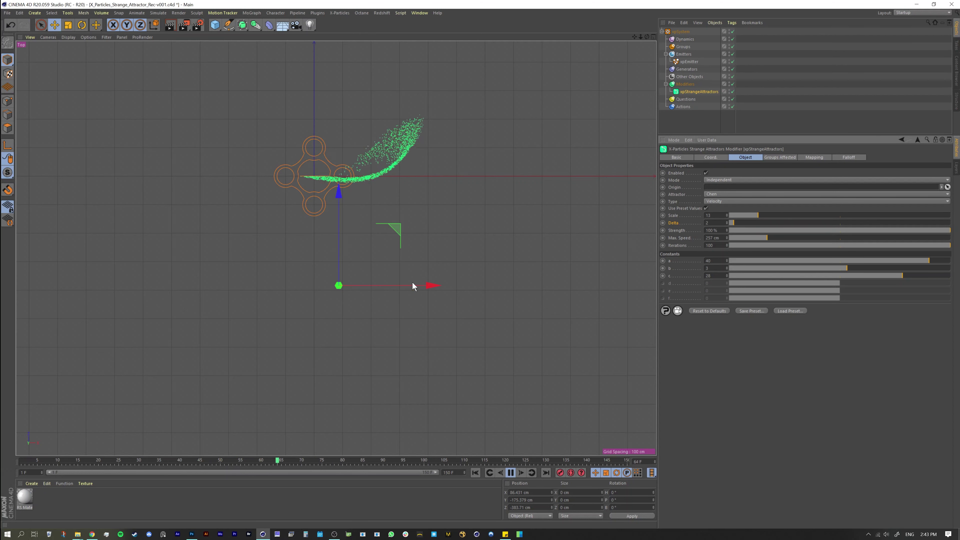
# Move the modifier close to the emitter in the top view, to about X -7 cm, Z -67 cm.
pyautogui.keyDown('alt'); pyautogui.moveTo(369, 225); pyautogui.dragTo(357, 263, button='middle'); pyautogui.keyUp('alt')
pyautogui.middleClick(361, 265)
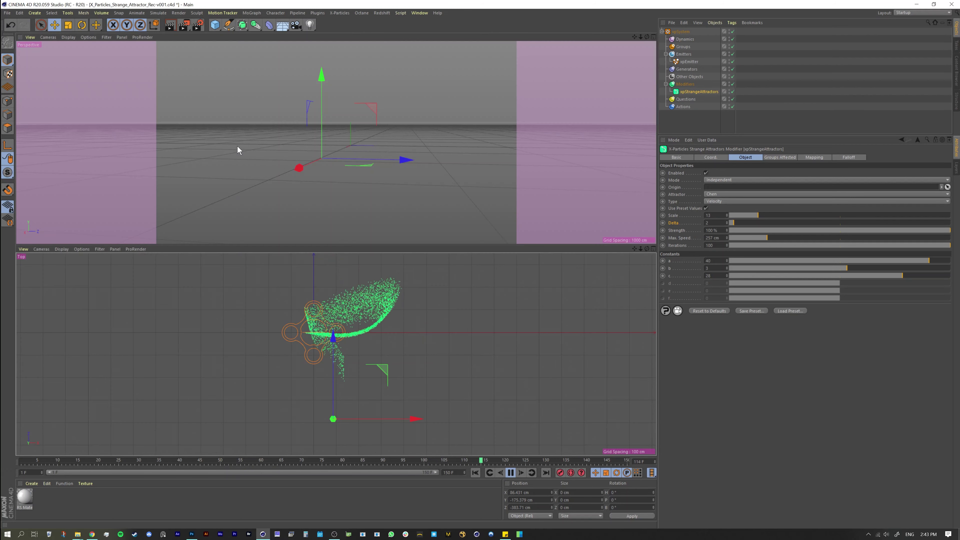
pyautogui.middleClick(323, 339)
pyautogui.scroll(1, 300, 280)
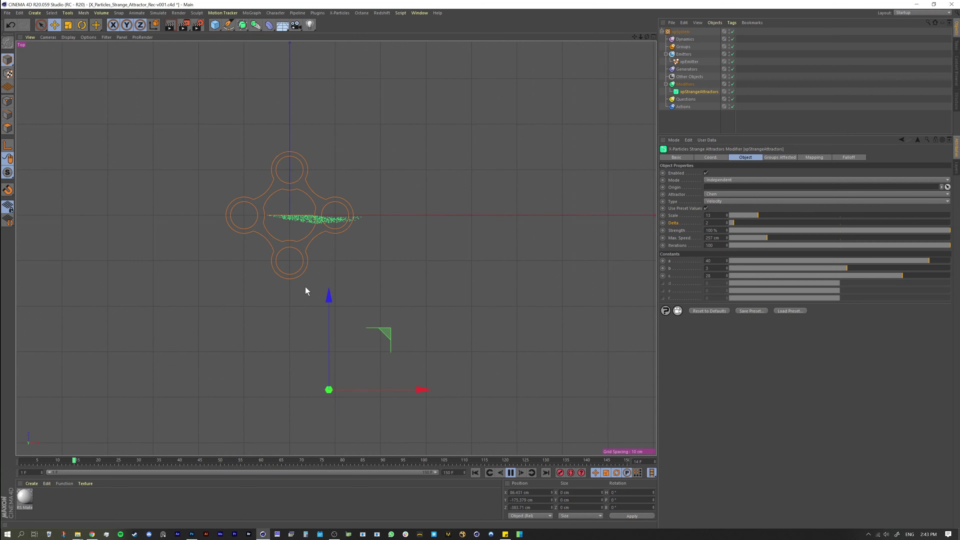
pyautogui.moveTo(381, 334); pyautogui.dragTo(338, 191)
pyautogui.moveTo(359, 253); pyautogui.dragTo(387, 340, button='middle')
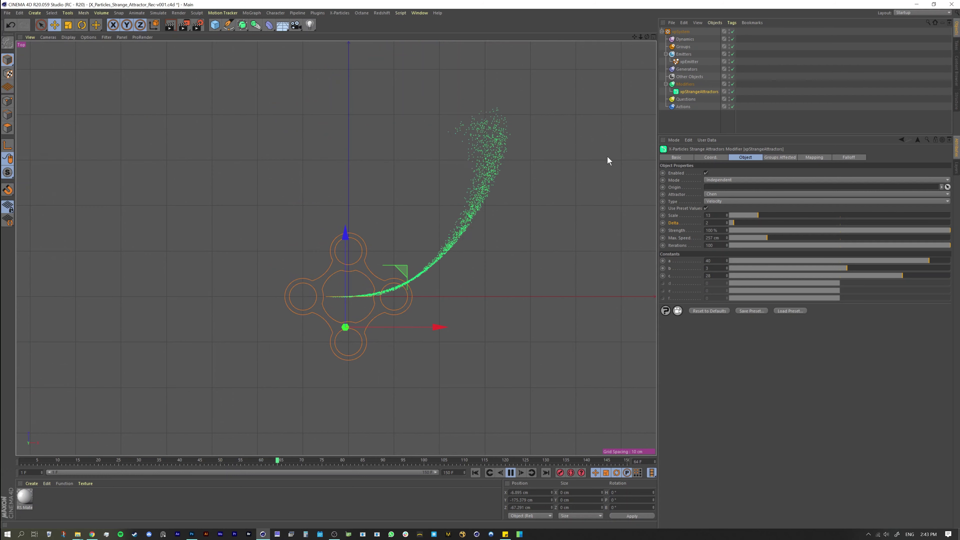
# Raise the modifier in perspective to about Y 114 cm, Z 53 cm and check the particles from the top.
pyautogui.press('F1')
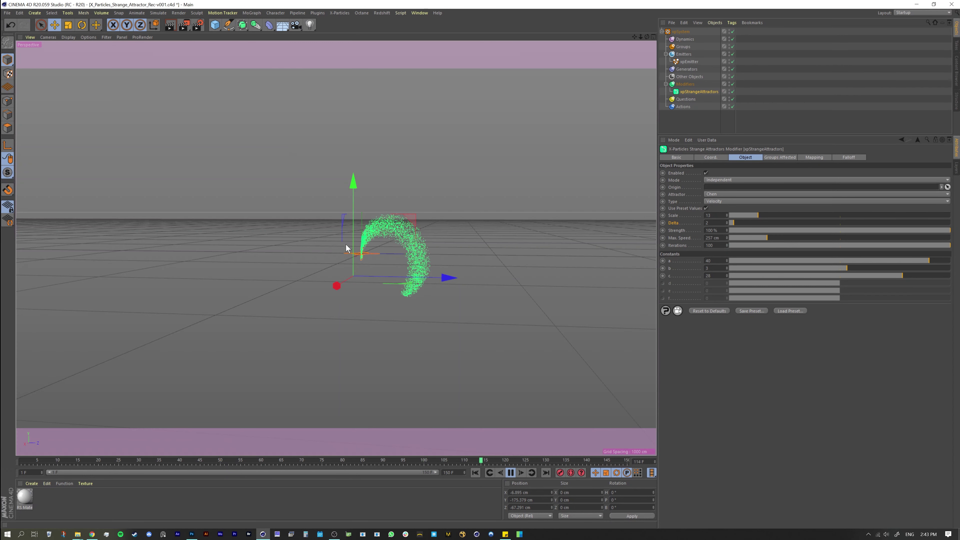
pyautogui.moveTo(409, 230); pyautogui.dragTo(429, 167)
pyautogui.press('F5')
pyautogui.middleClick(430, 342)
pyautogui.moveTo(407, 326); pyautogui.dragTo(428, 364, button='middle')
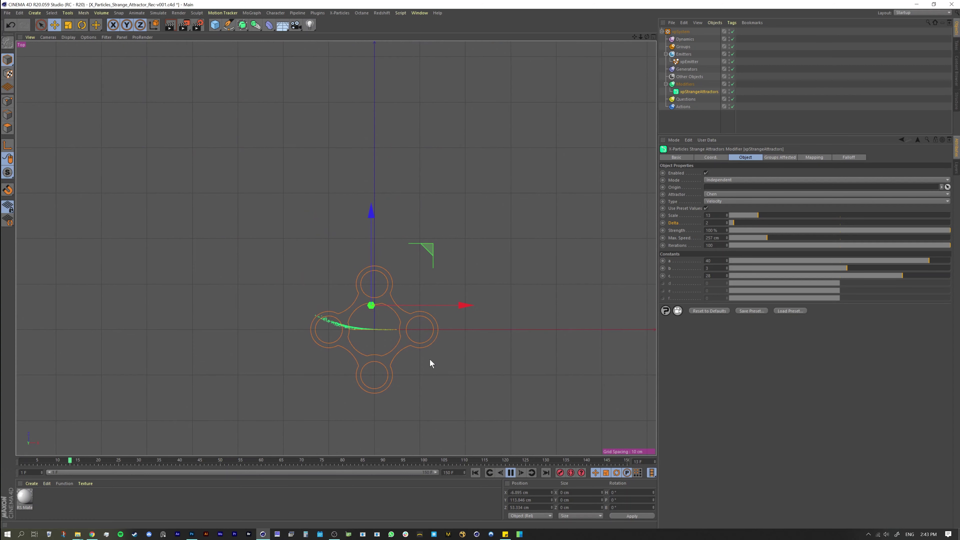
# Stop the simulation at the first frame and set the strange attractor's X, Y and Z position to 0 cm.
pyautogui.click(510, 473)
pyautogui.click(475, 473)
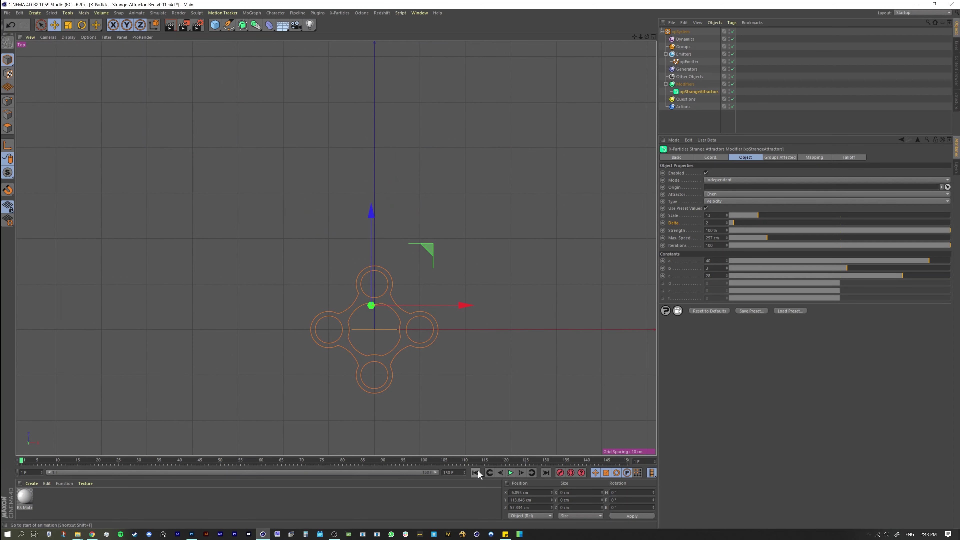
pyautogui.click(710, 157)
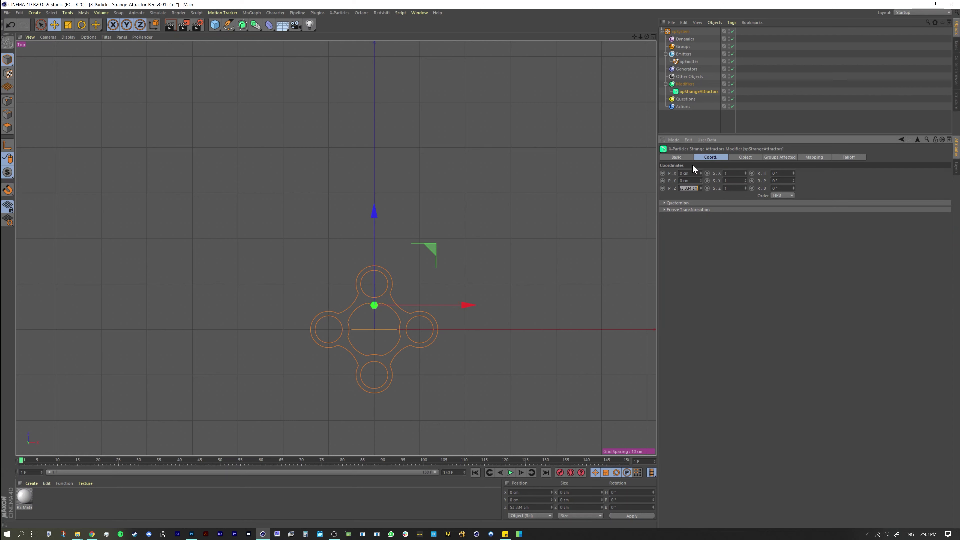
pyautogui.click(643, 88)
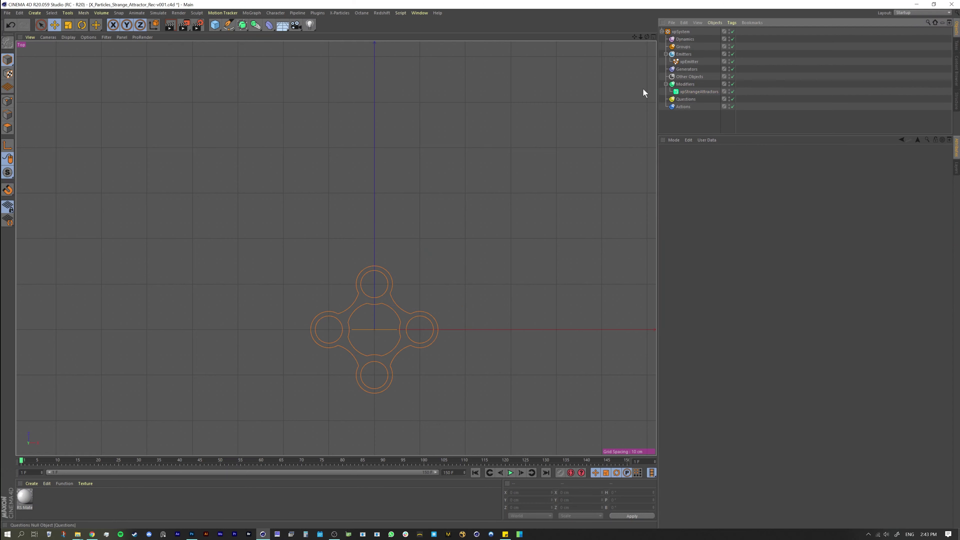
# Change the strange attractor modifier's attractor to Lorenz.
pyautogui.click(690, 62)
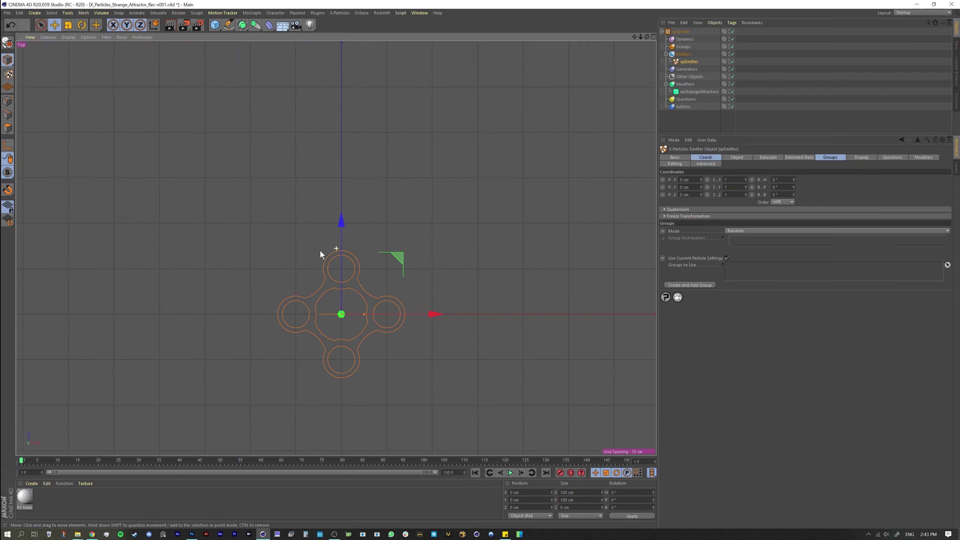
pyautogui.click(690, 91)
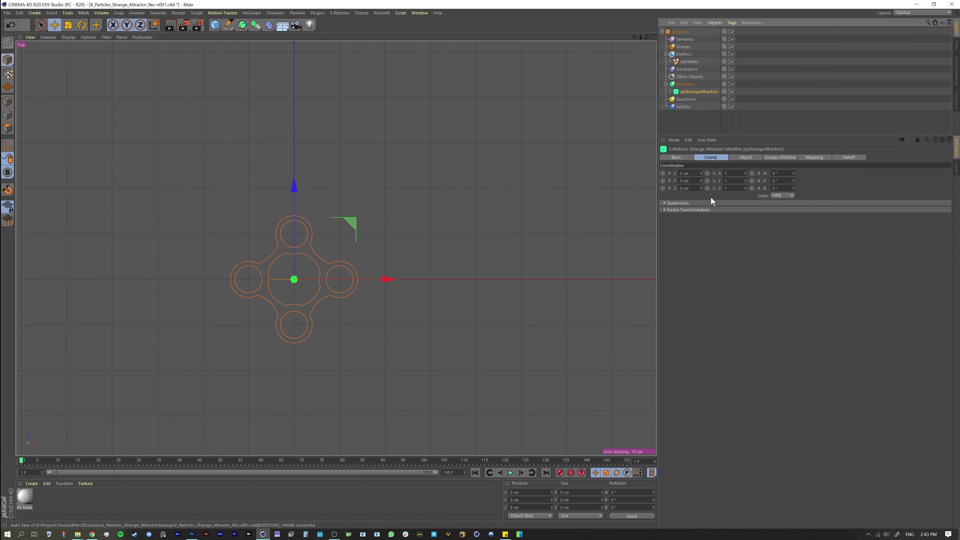
pyautogui.click(737, 157)
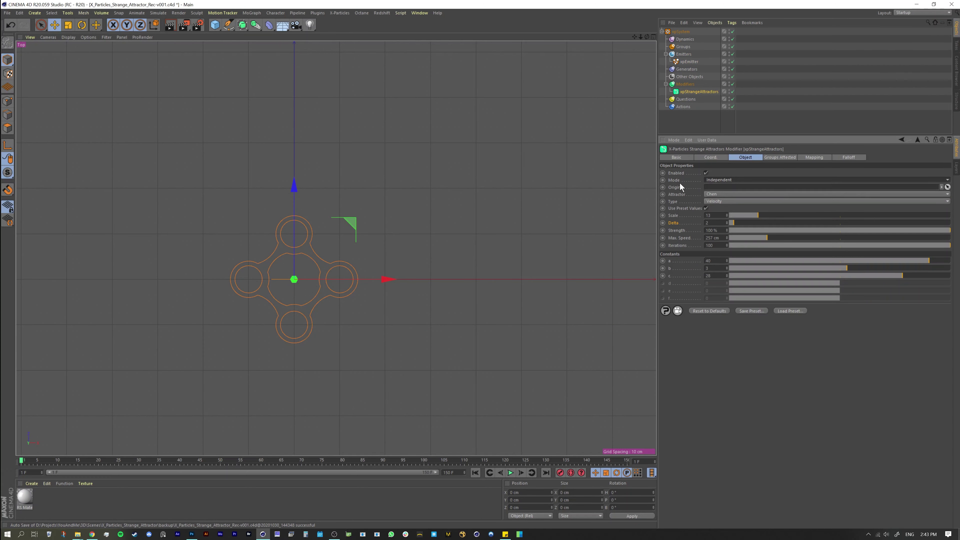
pyautogui.click(711, 193)
pyautogui.click(715, 208)
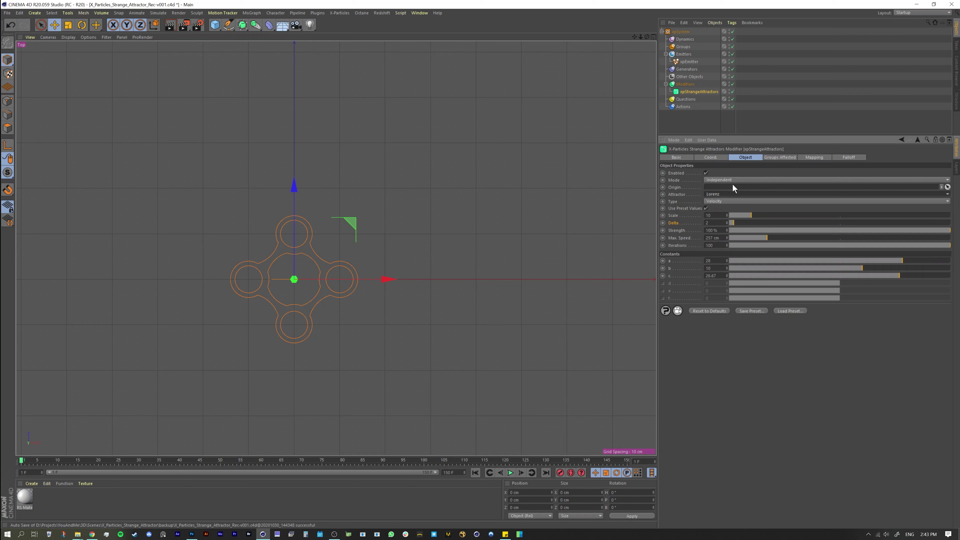
# Select the particle emitter, open the Cappuccino motion recorder and place its window clear of the emitter.
pyautogui.click(689, 61)
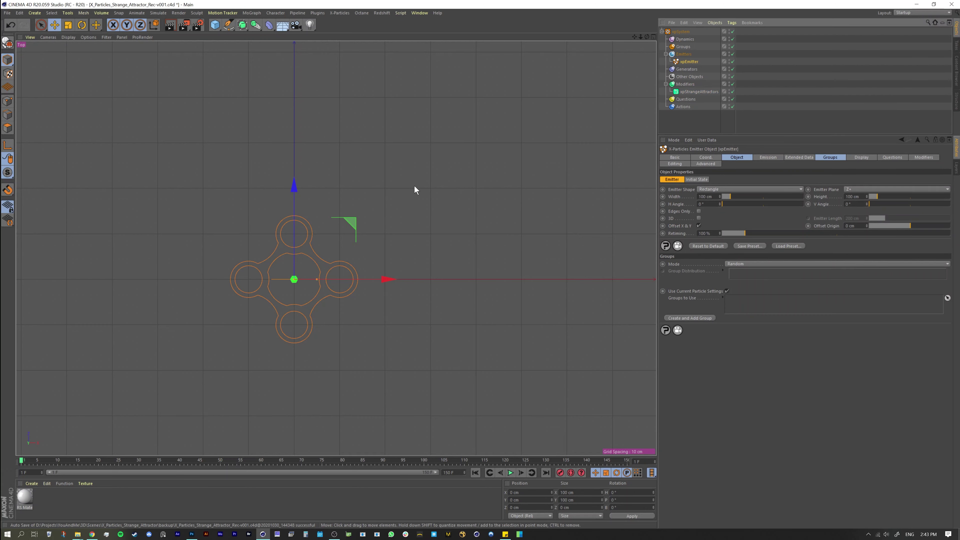
pyautogui.click(275, 12)
pyautogui.moveTo(299, 27)
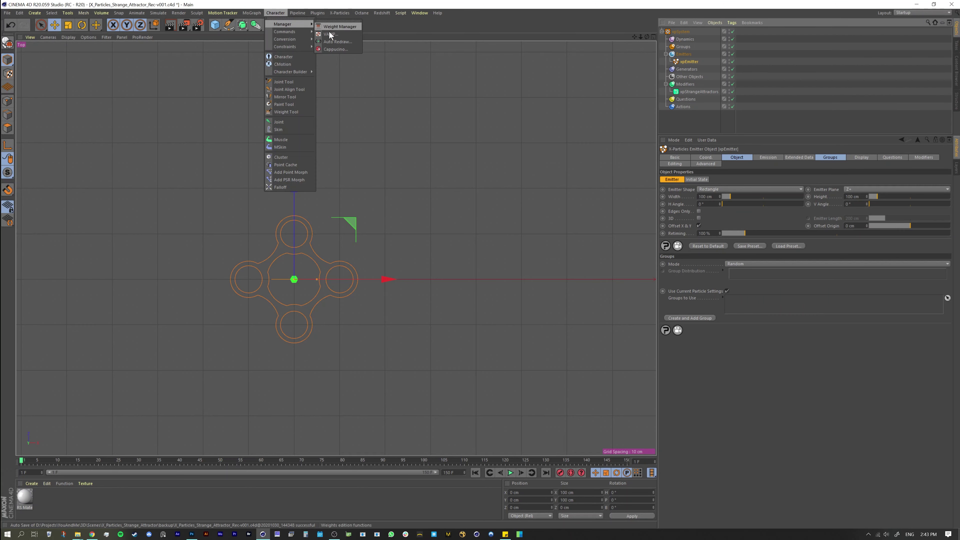
pyautogui.click(333, 52)
pyautogui.moveTo(313, 9); pyautogui.dragTo(556, 80)
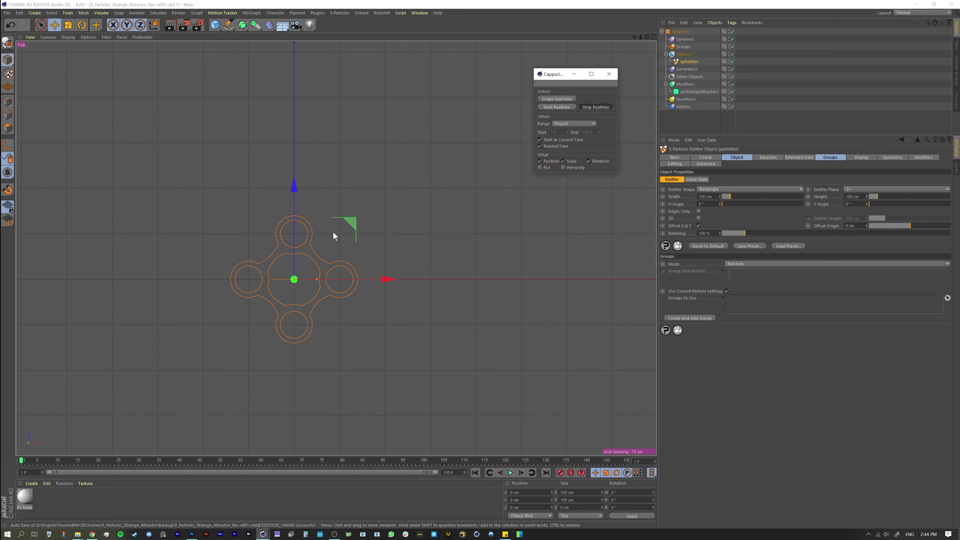
# Record the emitter's motion in real time while looping it around the attractor in the top view, and play the take back.
pyautogui.click(551, 107)
pyautogui.moveTo(353, 221)
pyautogui.mouseDown()
pyautogui.moveTo(313, 221)
pyautogui.moveTo(235, 185)
pyautogui.moveTo(257, 120)
pyautogui.moveTo(331, 79)
pyautogui.moveTo(410, 100)
pyautogui.moveTo(443, 154)
pyautogui.moveTo(474, 338)
pyautogui.moveTo(389, 363)
pyautogui.moveTo(315, 348)
pyautogui.moveTo(220, 253)
pyautogui.mouseUp()
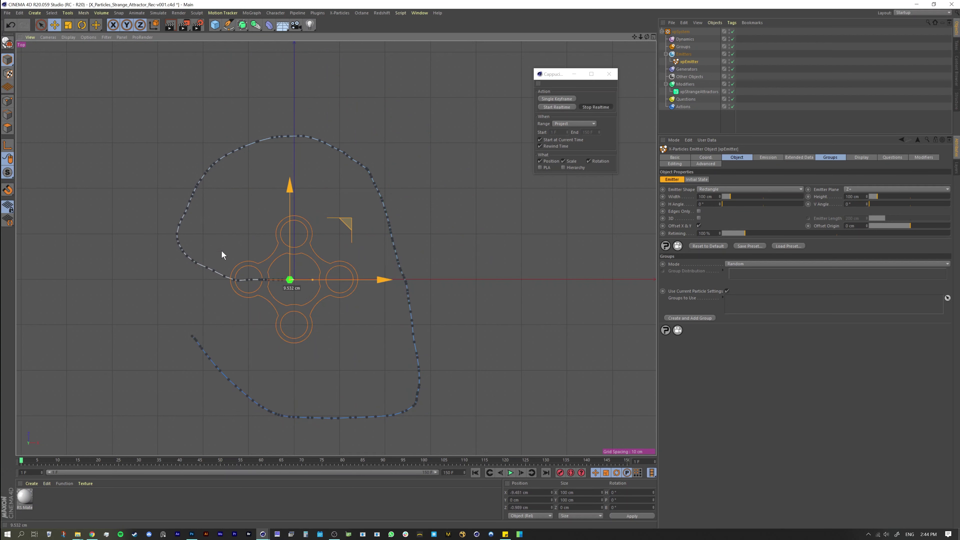
pyautogui.click(513, 473)
# Examine the particles along the recorded emitter path close up in perspective, and stop playback at the first frame.
pyautogui.middleClick(332, 274)
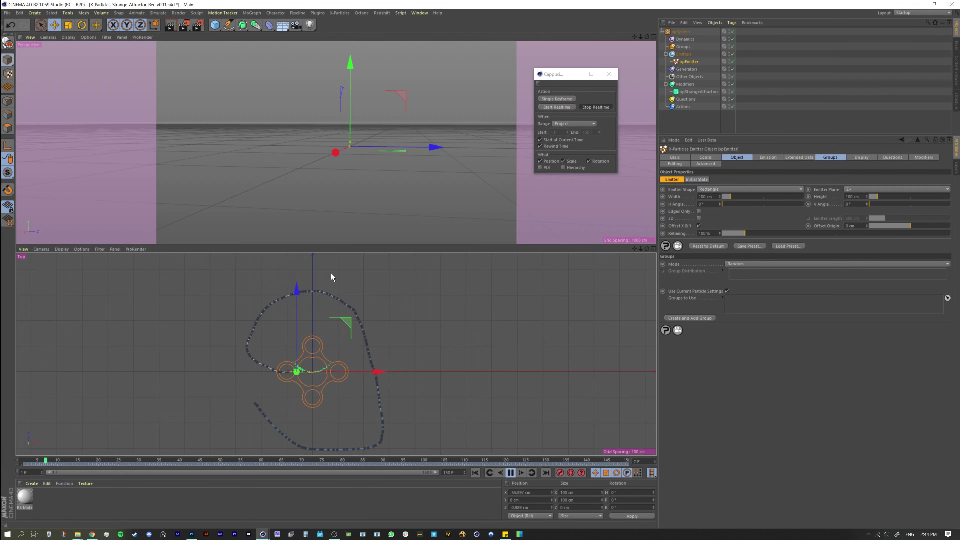
pyautogui.middleClick(293, 163)
pyautogui.keyDown('alt'); pyautogui.moveTo(411, 240); pyautogui.dragTo(498, 209, button='right'); pyautogui.keyUp('alt')
pyautogui.keyDown('alt'); pyautogui.moveTo(368, 306); pyautogui.dragTo(373, 285, button='middle'); pyautogui.keyUp('alt')
pyautogui.moveTo(373, 285)
pyautogui.keyDown('alt'); pyautogui.mouseDown(button='right')
pyautogui.moveTo(410, 254)
pyautogui.moveTo(310, 269)
pyautogui.moveTo(330, 282)
pyautogui.moveTo(364, 281)
pyautogui.mouseUp(button='right'); pyautogui.keyUp('alt')
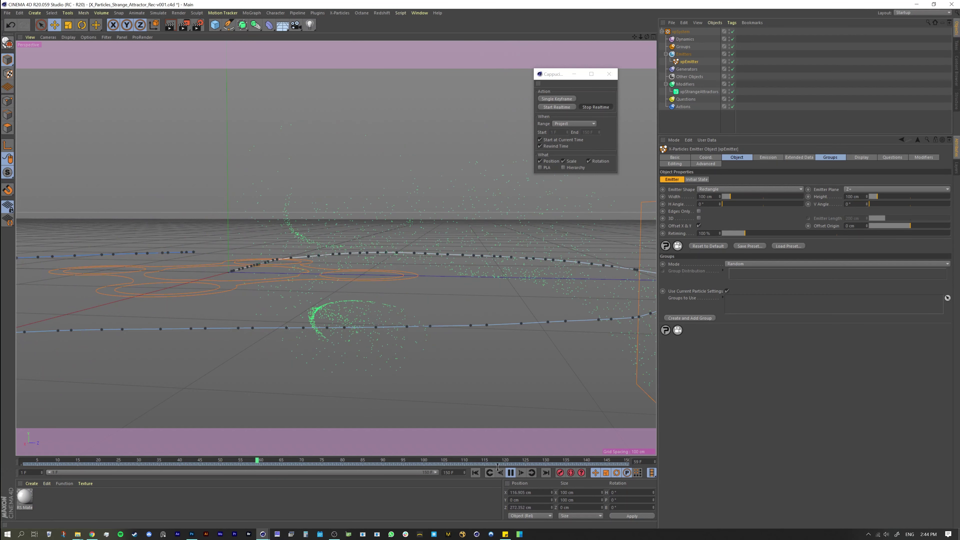
pyautogui.click(475, 473)
pyautogui.click(510, 473)
pyautogui.click(476, 473)
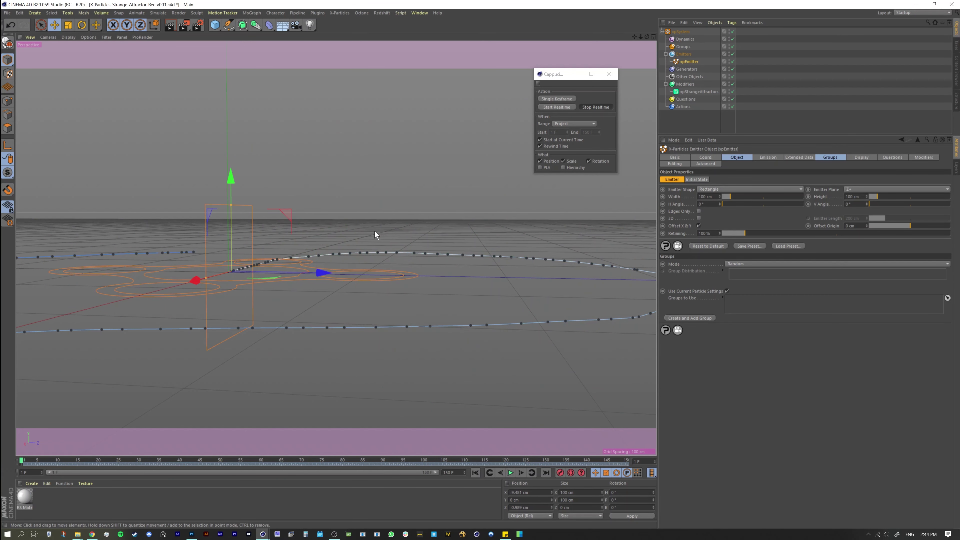
# Record a new real-time emitter take in perspective, sweeping it in a tall loop through the Y-Z plane, and play it back.
pyautogui.keyDown('alt'); pyautogui.moveTo(375, 235); pyautogui.dragTo(453, 205); pyautogui.keyUp('alt')
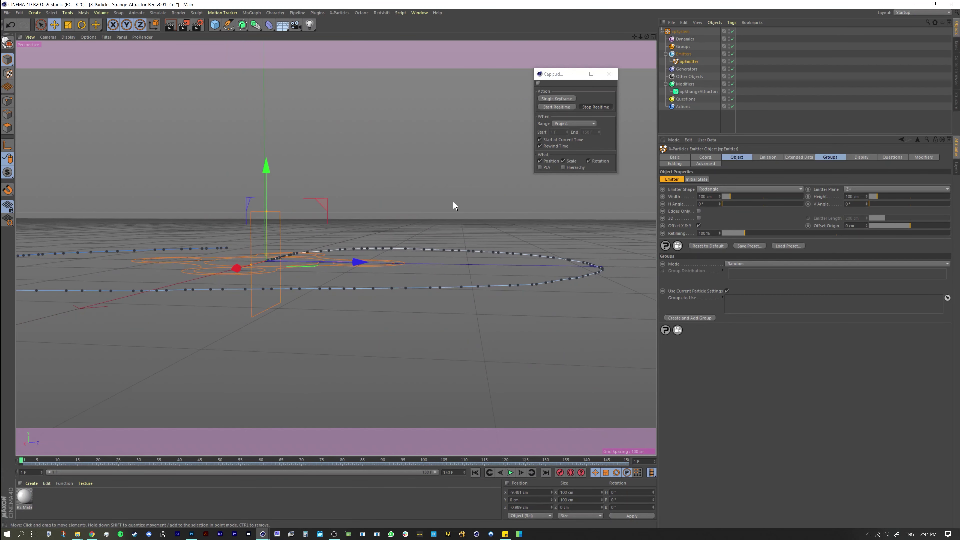
pyautogui.click(554, 108)
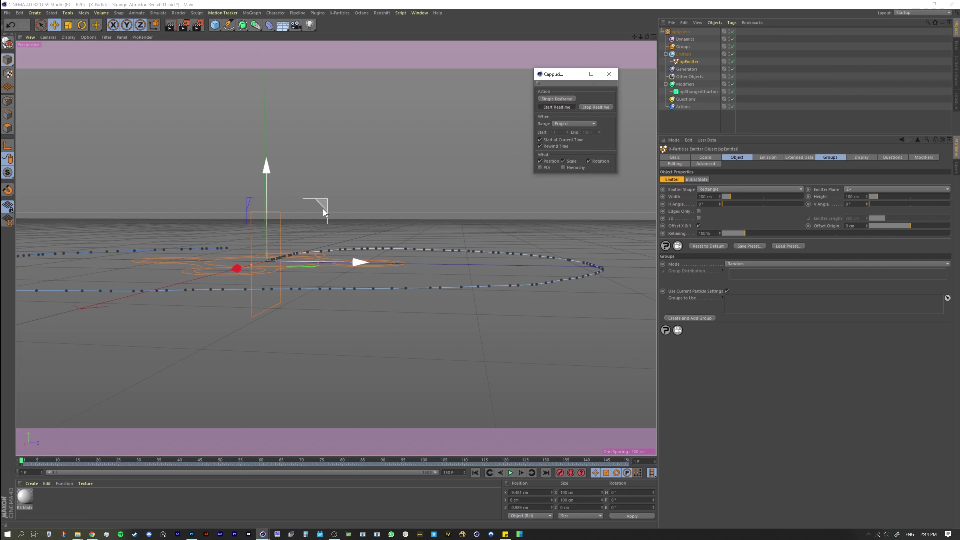
pyautogui.moveTo(314, 217)
pyautogui.mouseDown()
pyautogui.moveTo(324, 246)
pyautogui.moveTo(407, 336)
pyautogui.moveTo(532, 337)
pyautogui.moveTo(601, 273)
pyautogui.moveTo(559, 182)
pyautogui.moveTo(440, 96)
pyautogui.mouseUp()
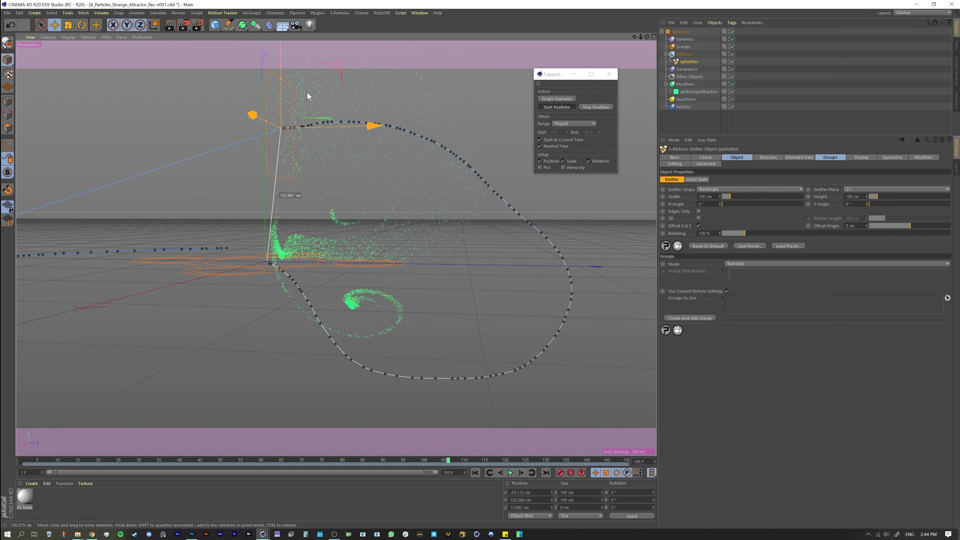
pyautogui.moveTo(158, 165); pyautogui.dragTo(139, 228)
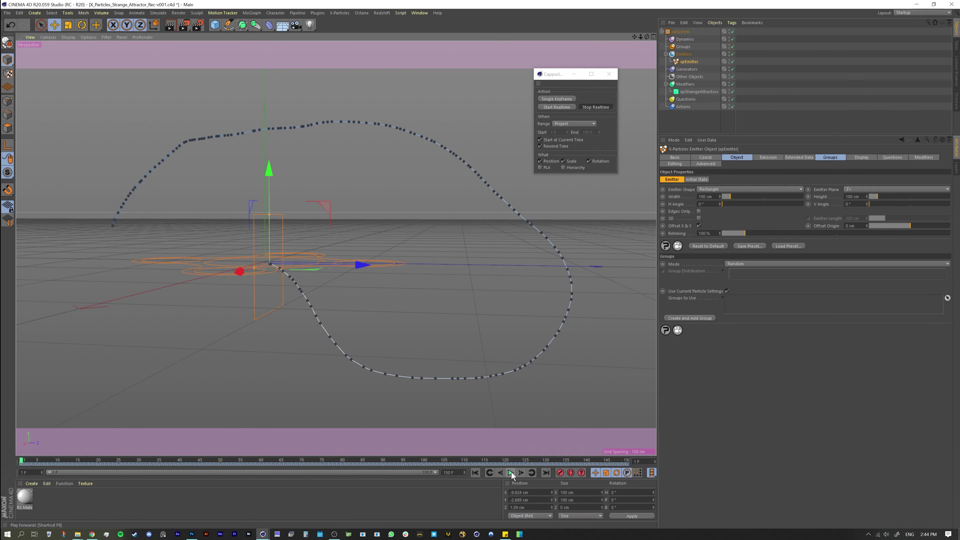
pyautogui.moveTo(262, 287)
pyautogui.keyDown('alt'); pyautogui.mouseDown()
pyautogui.moveTo(267, 316)
pyautogui.moveTo(252, 256)
pyautogui.moveTo(236, 326)
pyautogui.moveTo(279, 260)
pyautogui.moveTo(277, 270)
pyautogui.moveTo(234, 253)
pyautogui.moveTo(173, 254)
pyautogui.moveTo(290, 294)
pyautogui.mouseUp(); pyautogui.keyUp('alt')
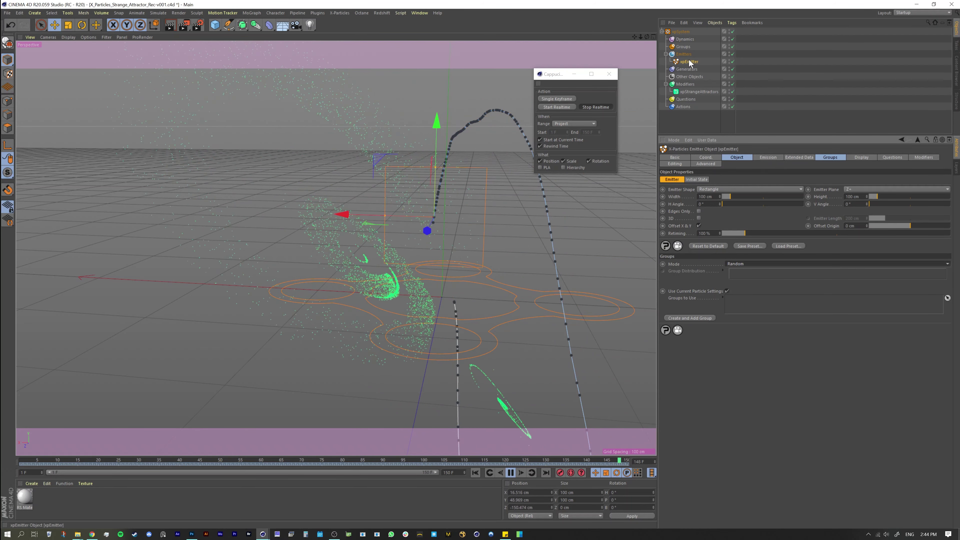
# Try the Rossler attractor on the strange attractor modifier and switch it to Duffing.
pyautogui.click(694, 92)
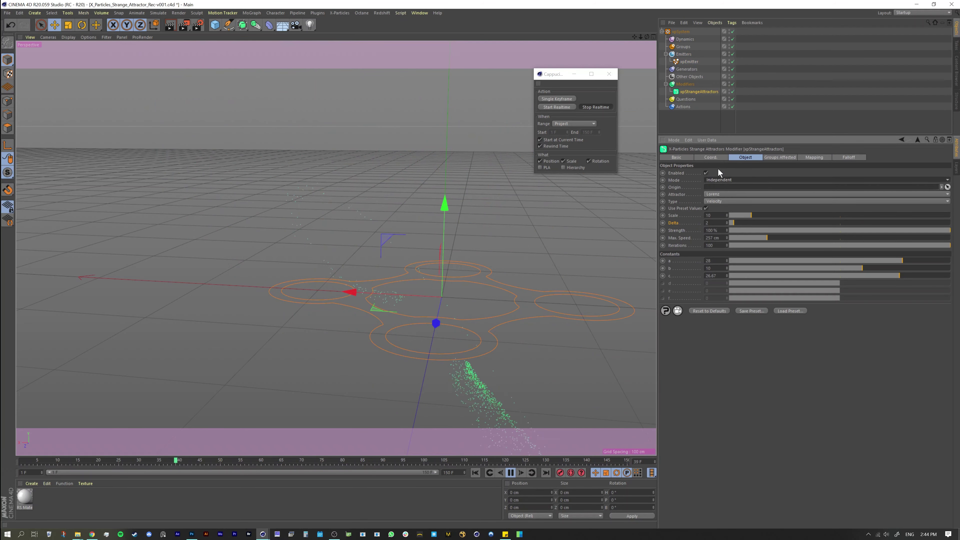
pyautogui.click(720, 194)
pyautogui.click(722, 201)
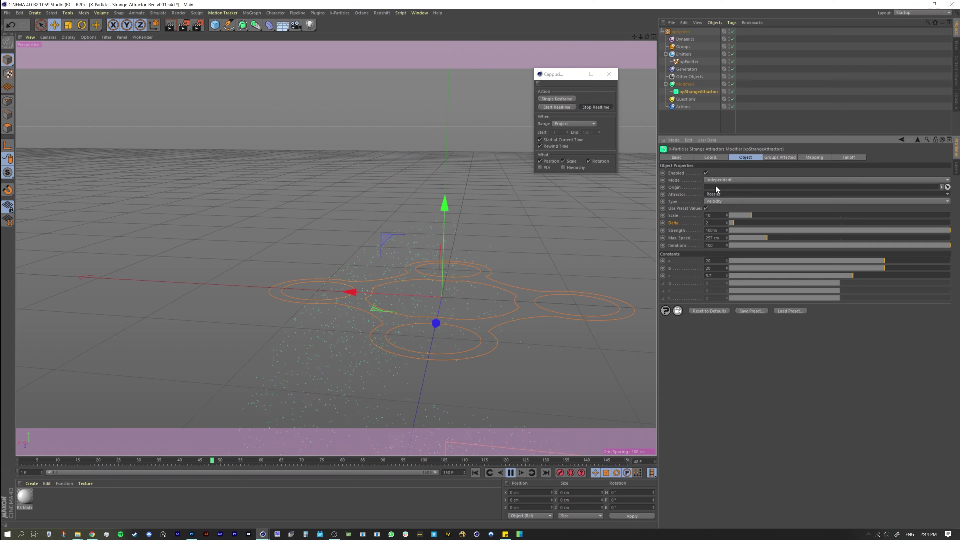
pyautogui.click(721, 194)
pyautogui.click(733, 236)
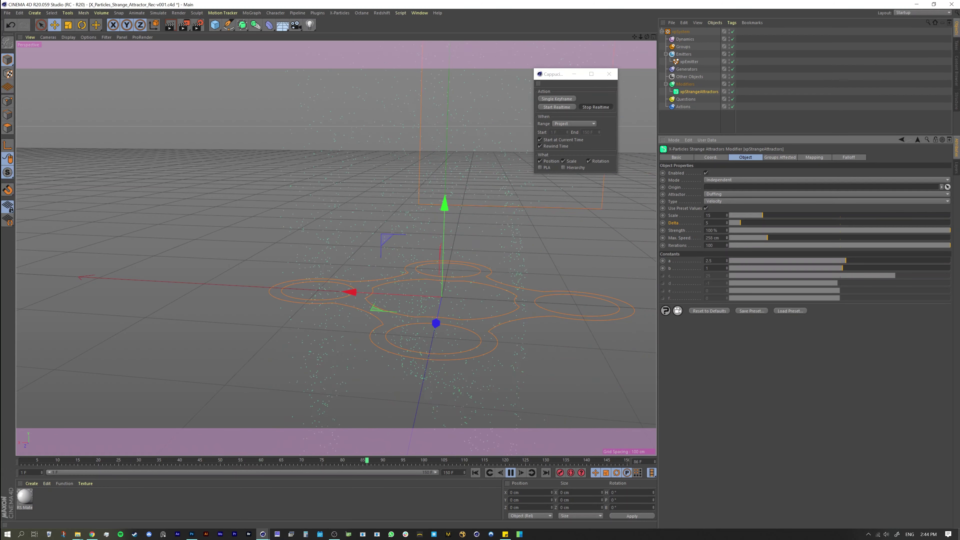
# Set the project's end frame to 500 and extend the preview range to the full length.
pyautogui.keyDown('alt'); pyautogui.moveTo(487, 300); pyautogui.dragTo(335, 246); pyautogui.keyUp('alt')
pyautogui.moveTo(455, 472); pyautogui.dragTo(406, 457)
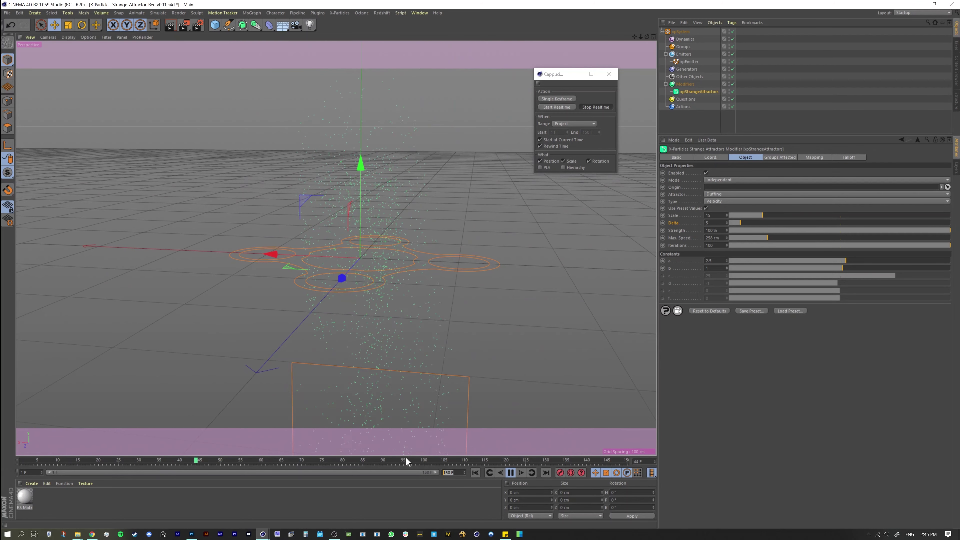
pyautogui.write('500')
pyautogui.press('Return')
pyautogui.moveTo(190, 476); pyautogui.dragTo(190, 478)
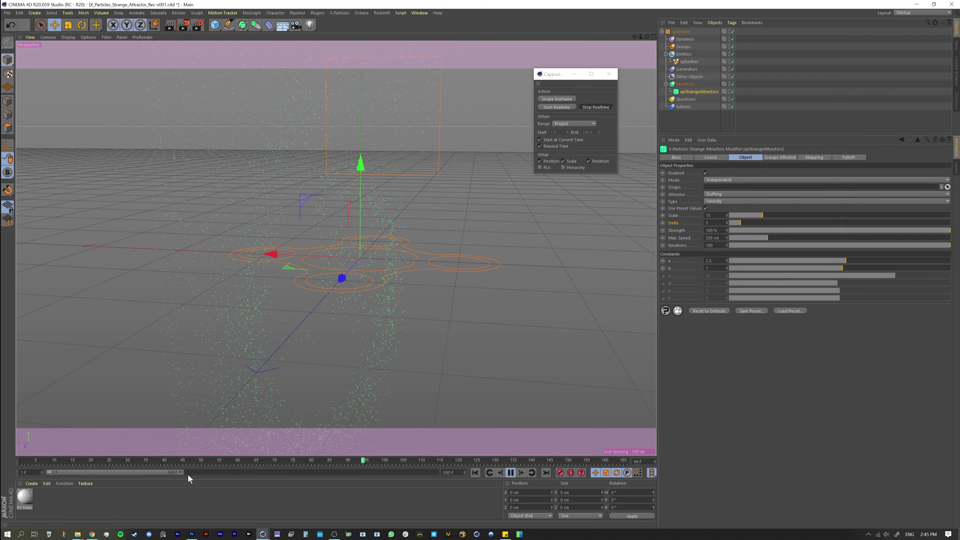
# Examine the Duffing particle pattern from the top and from several perspective angles during playback.
pyautogui.keyDown('alt'); pyautogui.moveTo(345, 290); pyautogui.dragTo(397, 329); pyautogui.keyUp('alt')
pyautogui.press('F2')
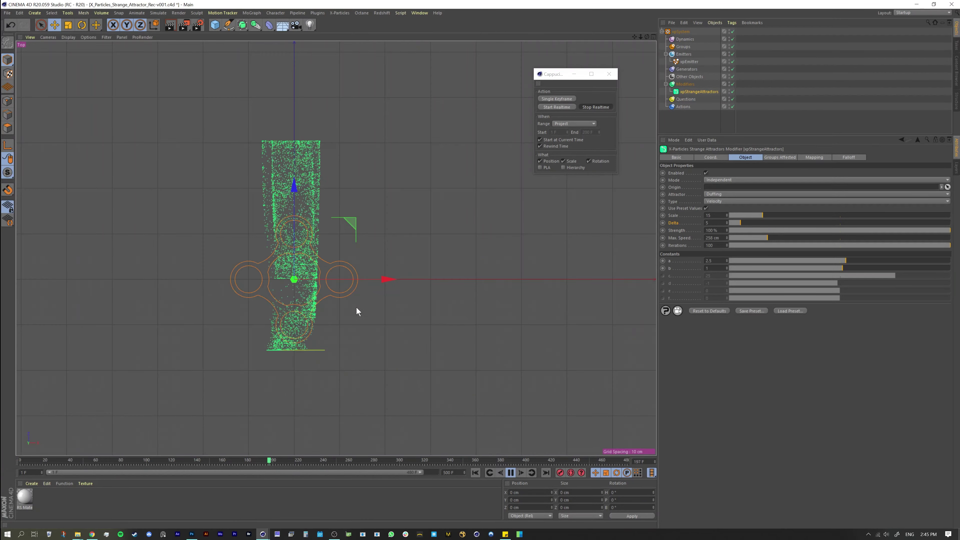
pyautogui.press('F1')
pyautogui.keyDown('alt'); pyautogui.moveTo(384, 210); pyautogui.dragTo(520, 236); pyautogui.keyUp('alt')
pyautogui.keyDown('alt'); pyautogui.moveTo(340, 275); pyautogui.dragTo(358, 292, button='middle'); pyautogui.keyUp('alt')
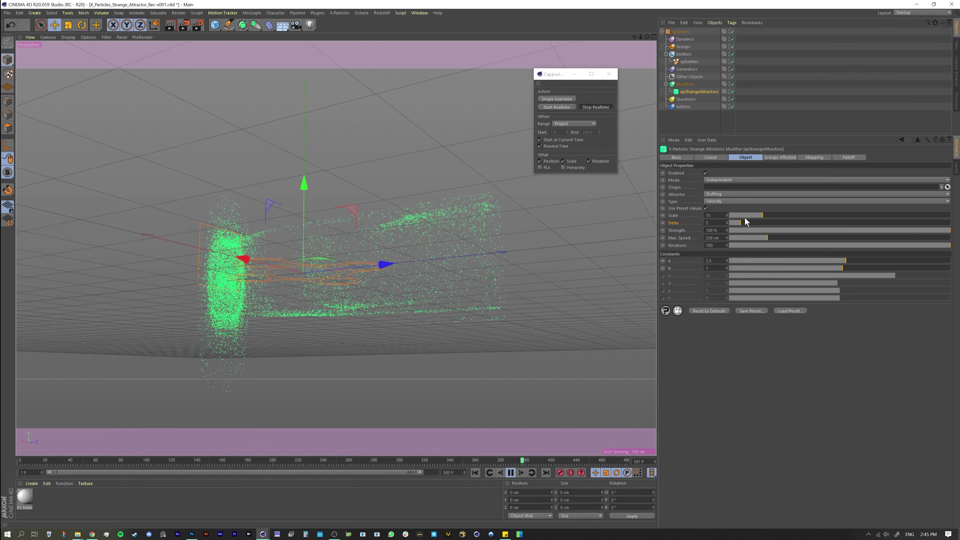
pyautogui.middleClick(339, 360)
pyautogui.middleClick(338, 360)
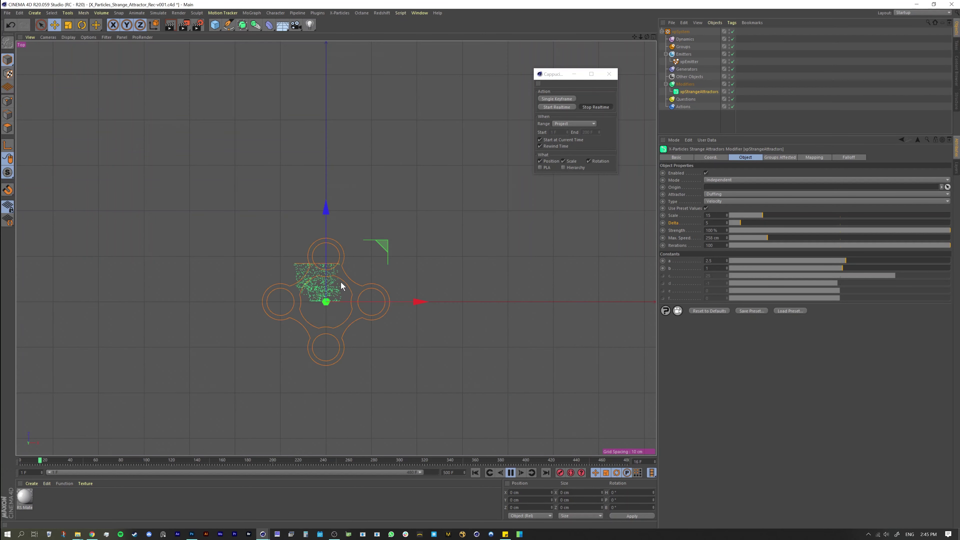
# Change the attractor to Burke-Shaw, try moving the modifier away from the origin in the top view, and undo the move.
pyautogui.click(723, 194)
pyautogui.click(733, 254)
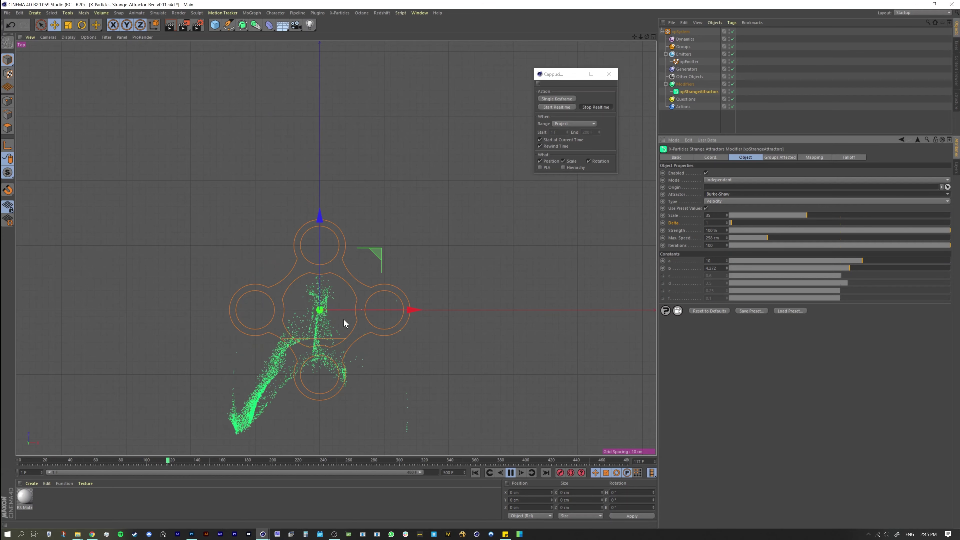
pyautogui.moveTo(374, 255); pyautogui.dragTo(214, 197)
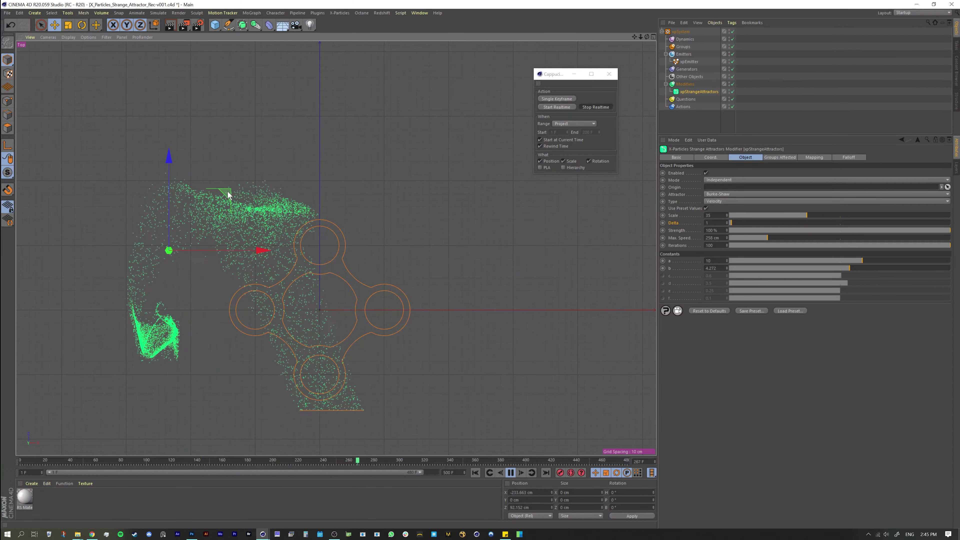
pyautogui.hotkey('ctrl', 'z')
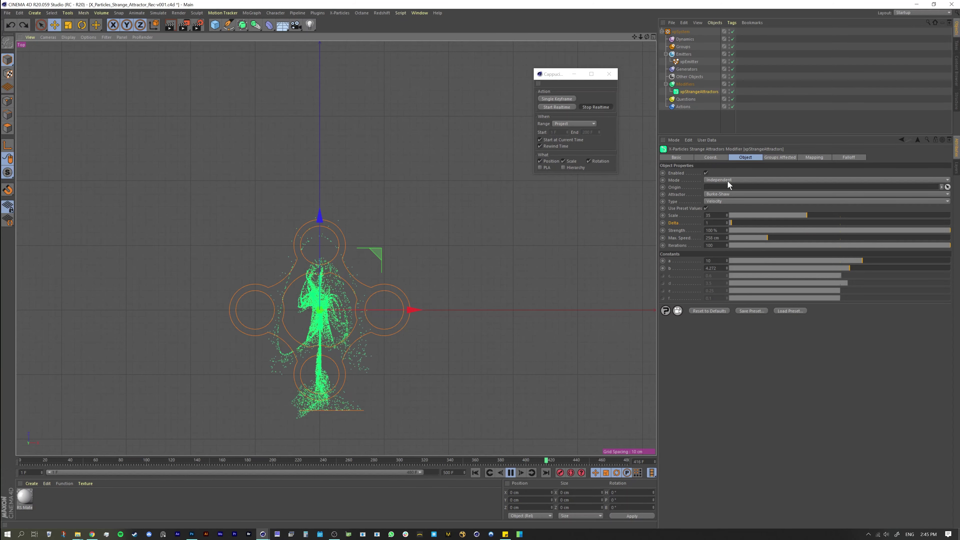
# Set the modifier's Delta to 7 and move it around the X-Z plane in the top view while the particles simulate.
pyautogui.moveTo(731, 223); pyautogui.dragTo(745, 223)
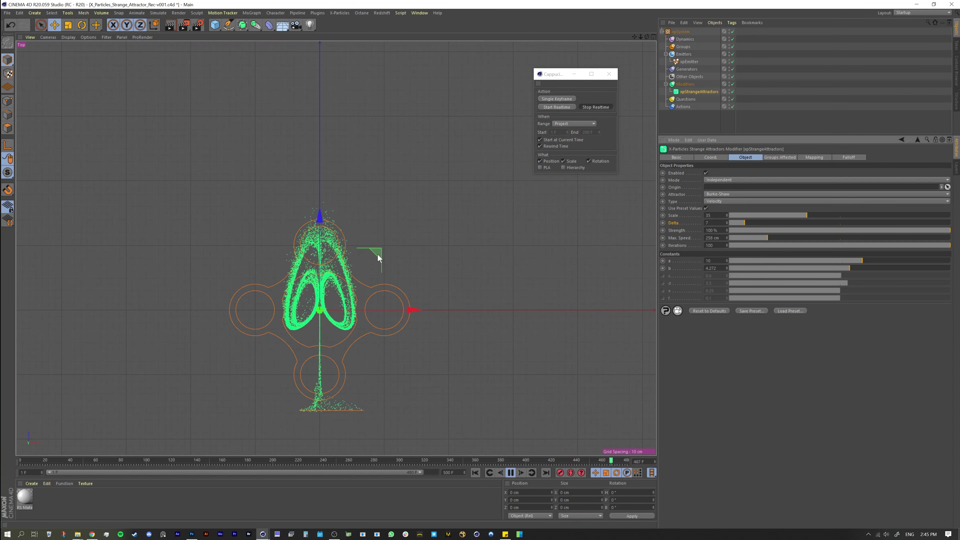
pyautogui.moveTo(378, 254); pyautogui.dragTo(541, 334)
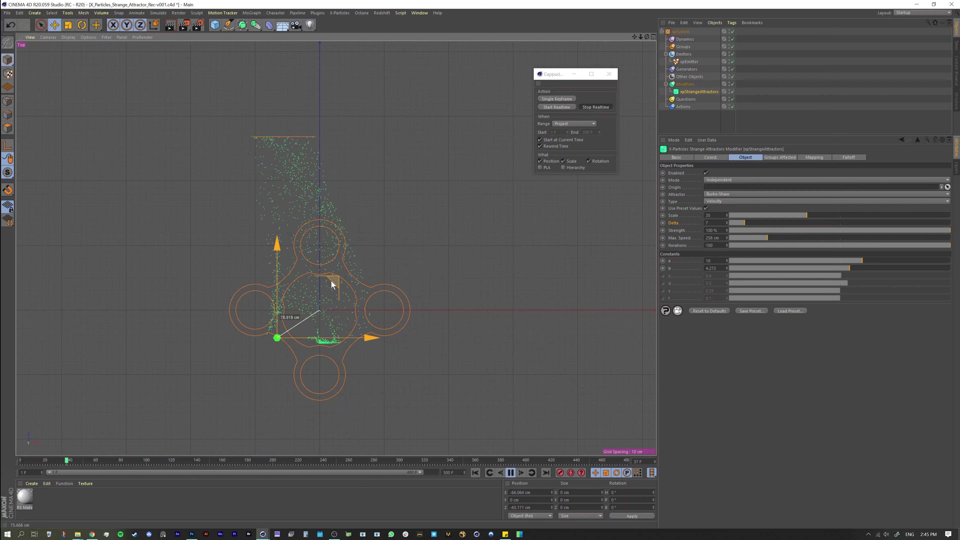
pyautogui.moveTo(228, 254); pyautogui.dragTo(228, 274)
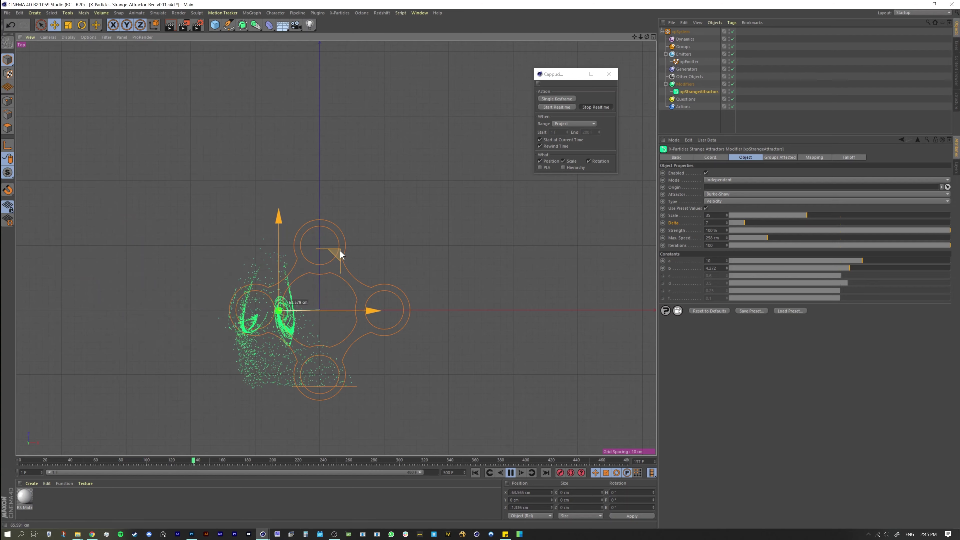
pyautogui.moveTo(340, 251); pyautogui.dragTo(343, 243)
pyautogui.keyDown('alt'); pyautogui.moveTo(322, 241); pyautogui.dragTo(352, 239, button='right'); pyautogui.keyUp('alt')
pyautogui.keyDown('alt'); pyautogui.moveTo(333, 232); pyautogui.dragTo(384, 163, button='middle'); pyautogui.keyUp('alt')
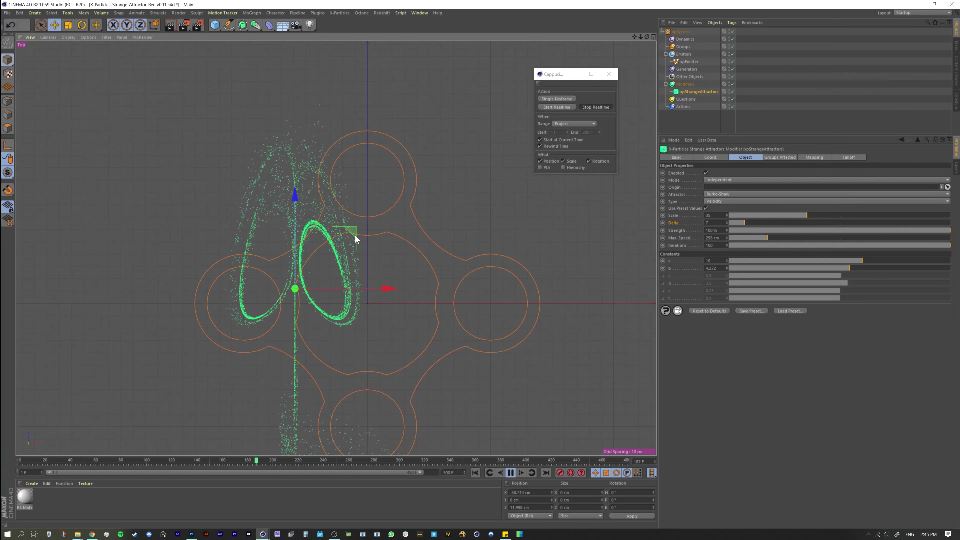
pyautogui.moveTo(355, 236); pyautogui.dragTo(515, 238)
# Move the strange attractor modifier in the perspective view while the simulation plays.
pyautogui.middleClick(512, 236)
pyautogui.middleClick(262, 165)
pyautogui.keyDown('alt'); pyautogui.moveTo(292, 261); pyautogui.dragTo(279, 260); pyautogui.keyUp('alt')
pyautogui.keyDown('alt'); pyautogui.moveTo(278, 259); pyautogui.dragTo(340, 227, button='right'); pyautogui.keyUp('alt')
pyautogui.moveTo(320, 220); pyautogui.dragTo(392, 225)
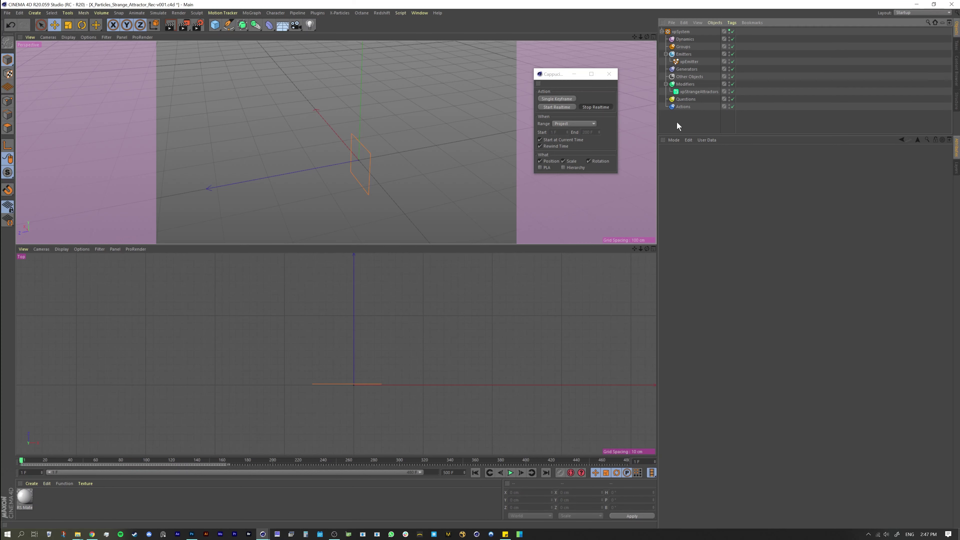
# Add an xpTrail generator to the X-Particles system and link xpEmitter as its emitter.
pyautogui.click(684, 70)
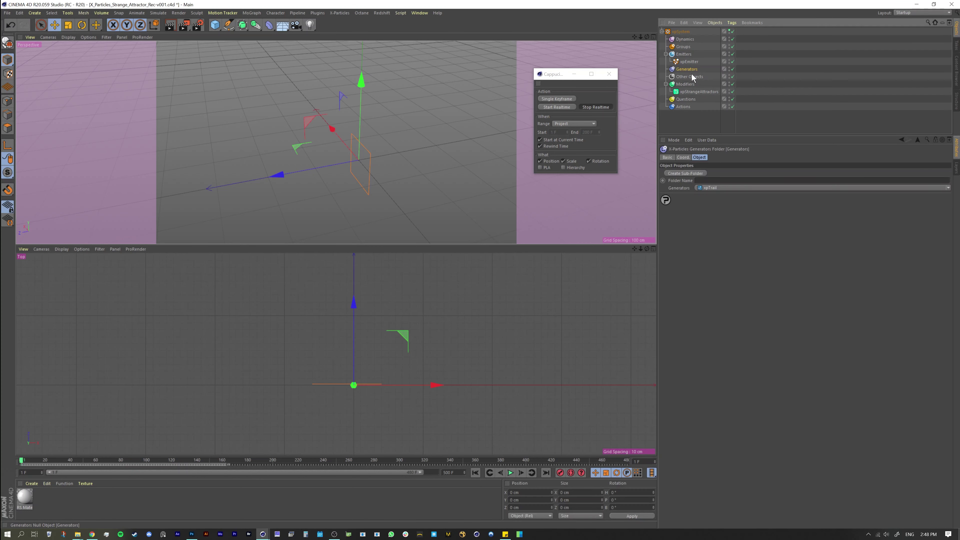
pyautogui.click(702, 188)
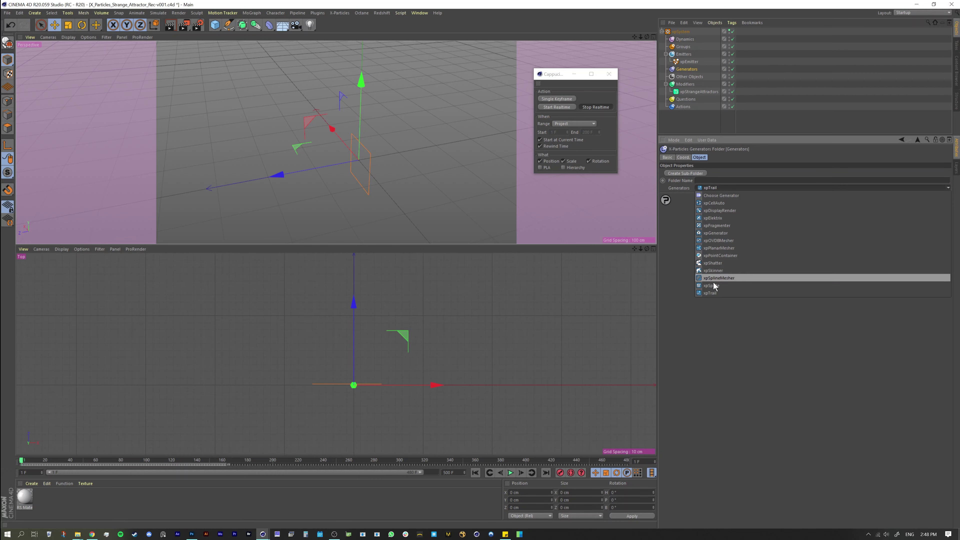
pyautogui.click(710, 293)
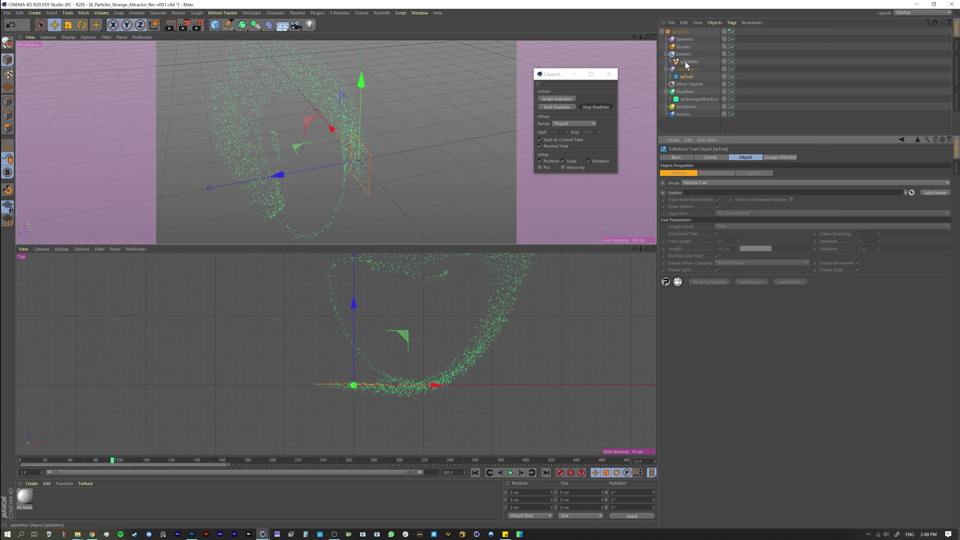
pyautogui.moveTo(686, 65); pyautogui.dragTo(708, 192)
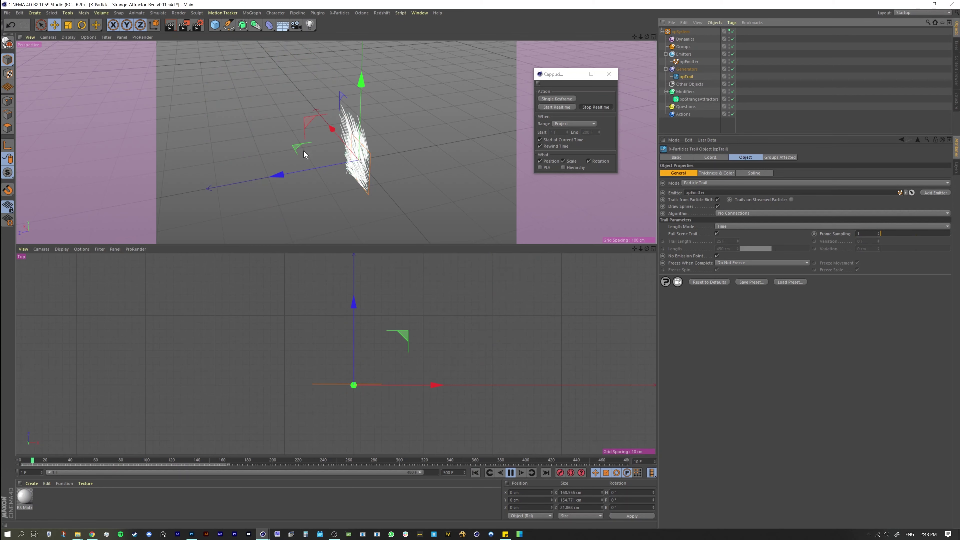
# Examine the generated trails from several angles in the enlarged perspective view with nothing selected, and check the viewport's display options.
pyautogui.middleClick(326, 164)
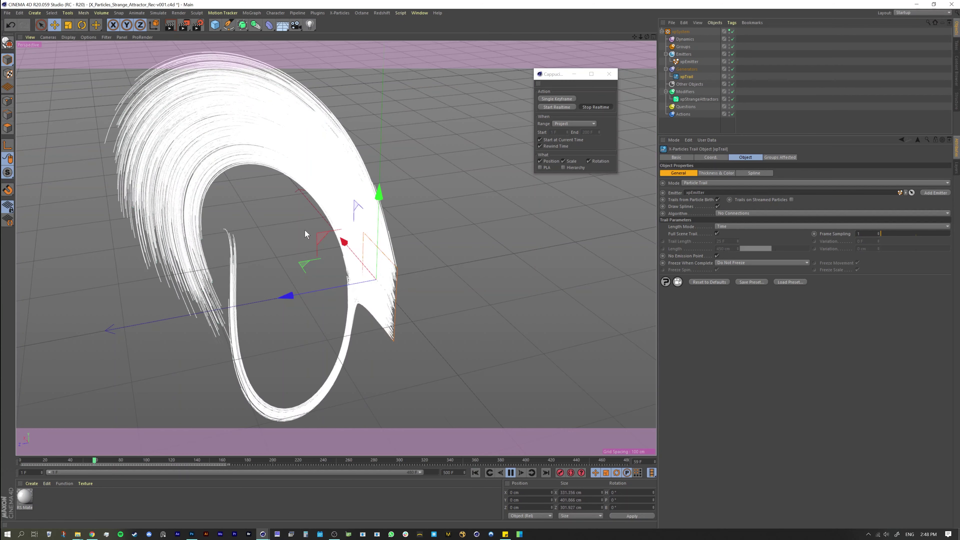
pyautogui.keyDown('alt'); pyautogui.moveTo(310, 227); pyautogui.dragTo(126, 136); pyautogui.keyUp('alt')
pyautogui.click(686, 129)
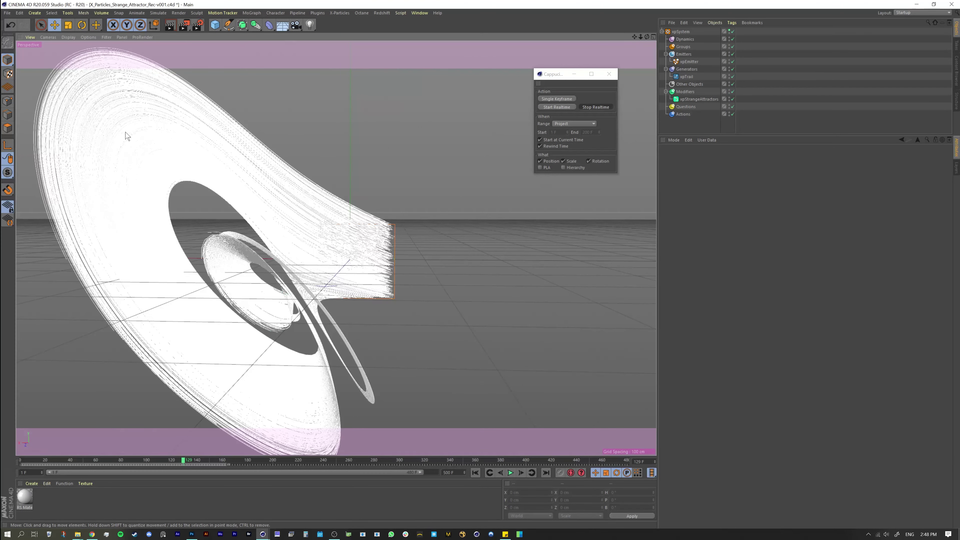
pyautogui.click(89, 37)
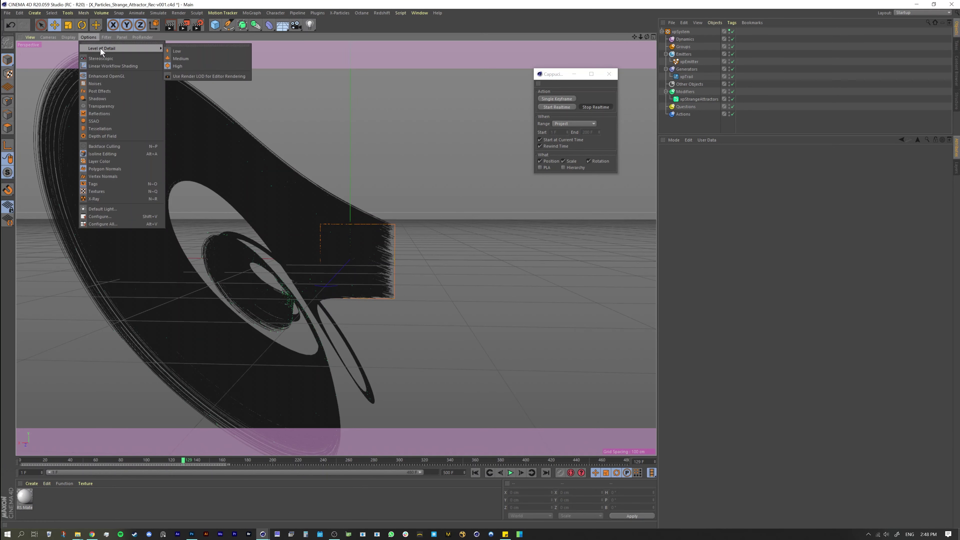
pyautogui.moveTo(71, 38)
pyautogui.click(83, 64)
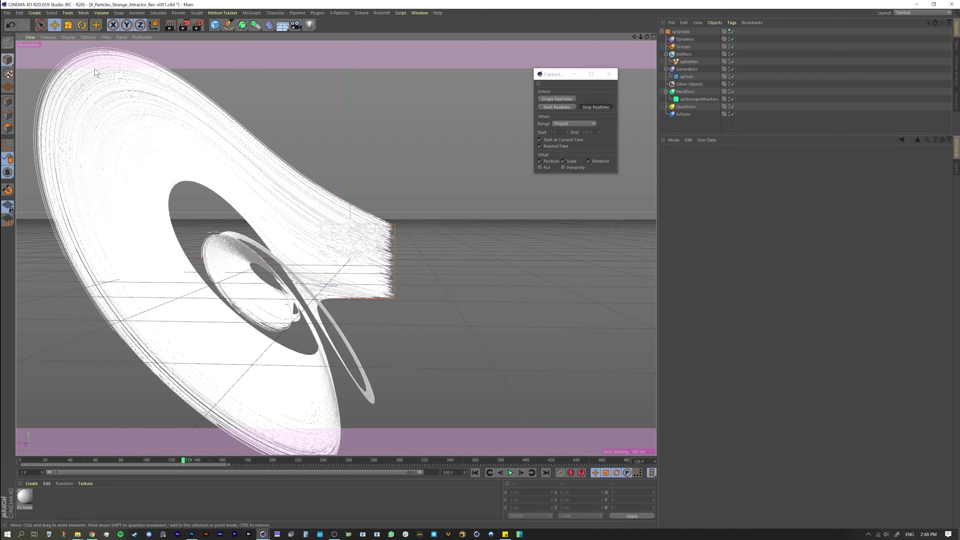
pyautogui.keyDown('alt'); pyautogui.moveTo(267, 287); pyautogui.dragTo(333, 241); pyautogui.keyUp('alt')
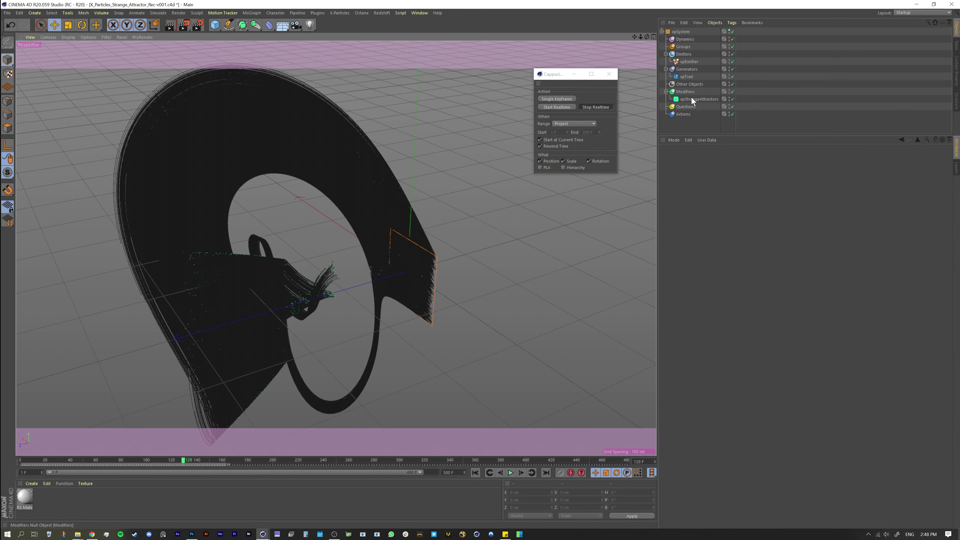
# Set the strange attractor modifier's attractor to Lorenz and replay the simulation from the start in the perspective and top views.
pyautogui.click(692, 98)
pyautogui.click(720, 194)
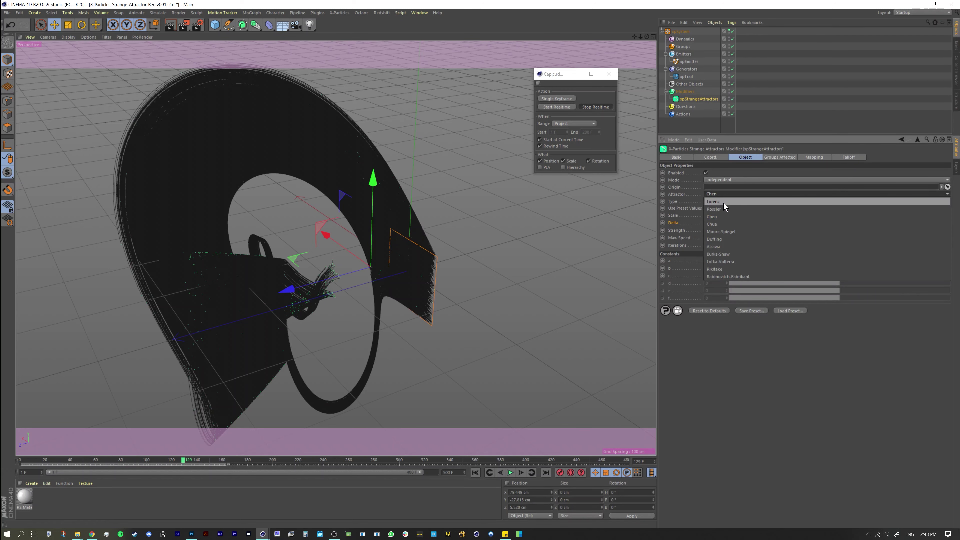
pyautogui.click(716, 202)
pyautogui.click(476, 473)
pyautogui.click(510, 473)
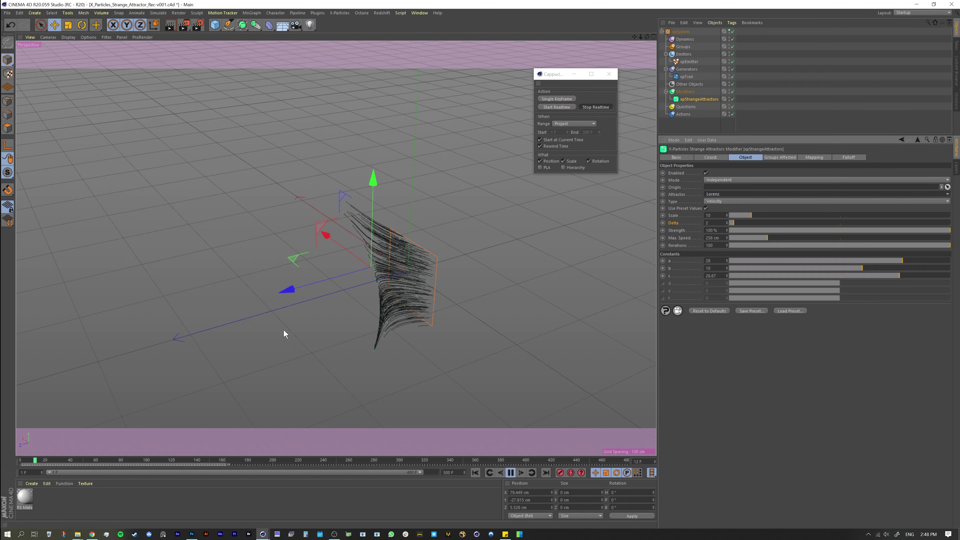
pyautogui.keyDown('alt'); pyautogui.moveTo(339, 286); pyautogui.dragTo(360, 297); pyautogui.keyUp('alt')
pyautogui.middleClick(359, 303)
pyautogui.middleClick(433, 382)
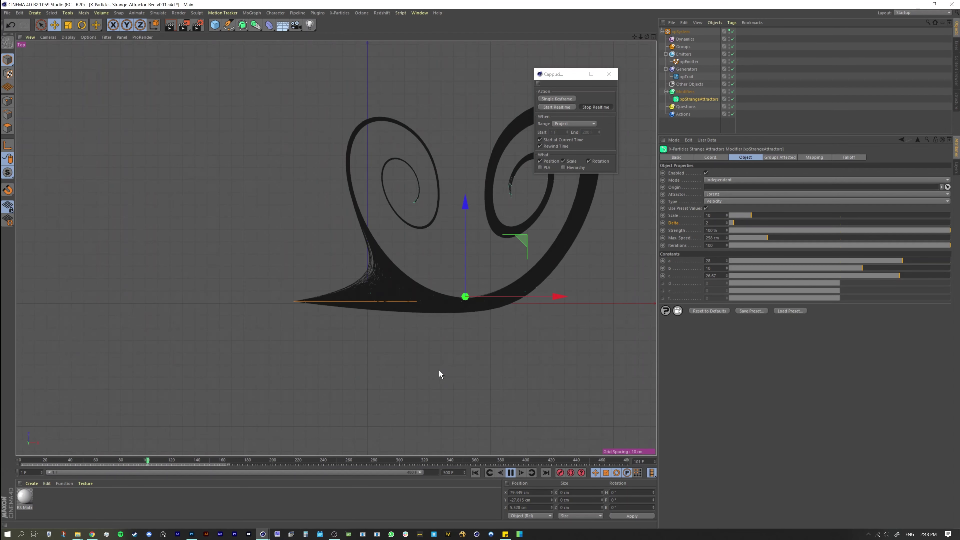
pyautogui.scroll(2, 387, 442)
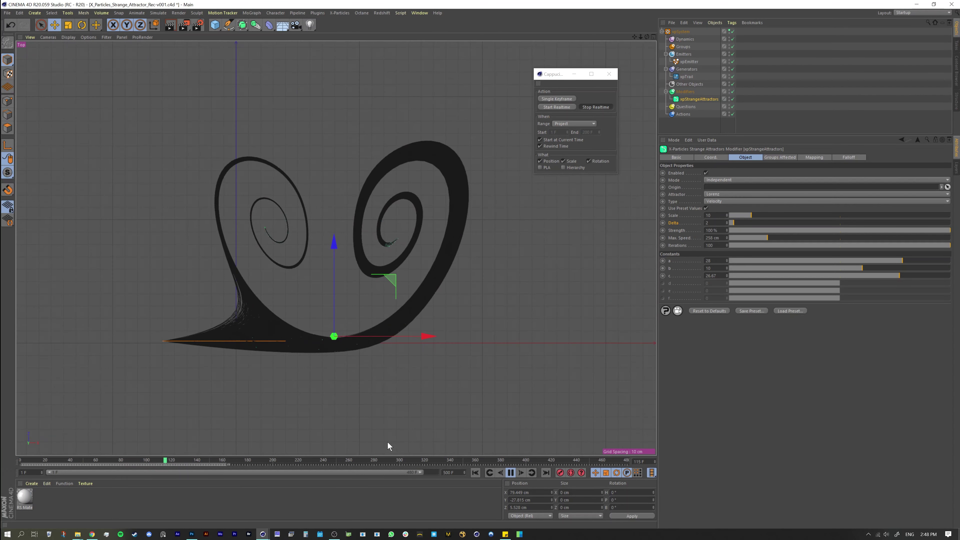
pyautogui.click(475, 473)
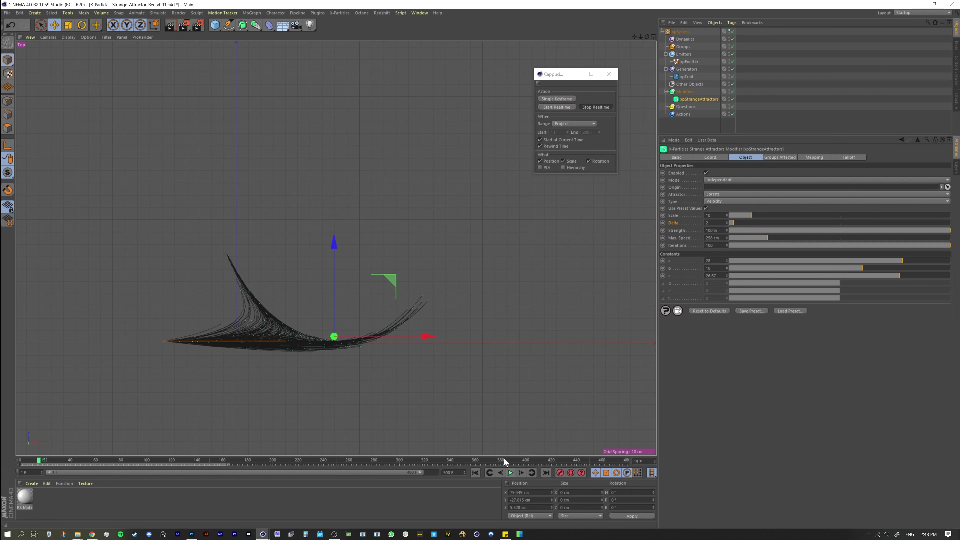
# Move the emitter in the top view to about X -161 cm, Z 125 cm during playback, and inspect the trails in perspective.
pyautogui.click(686, 77)
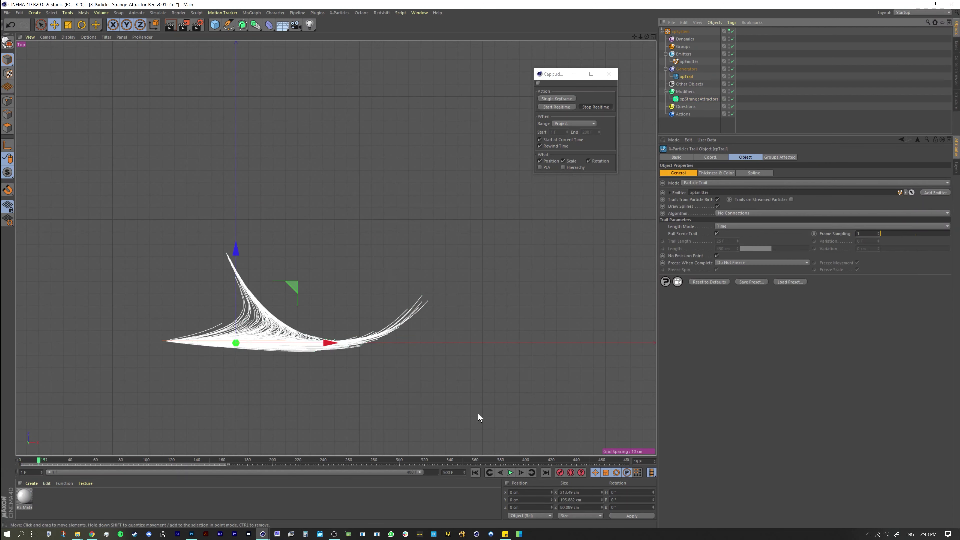
pyautogui.click(692, 99)
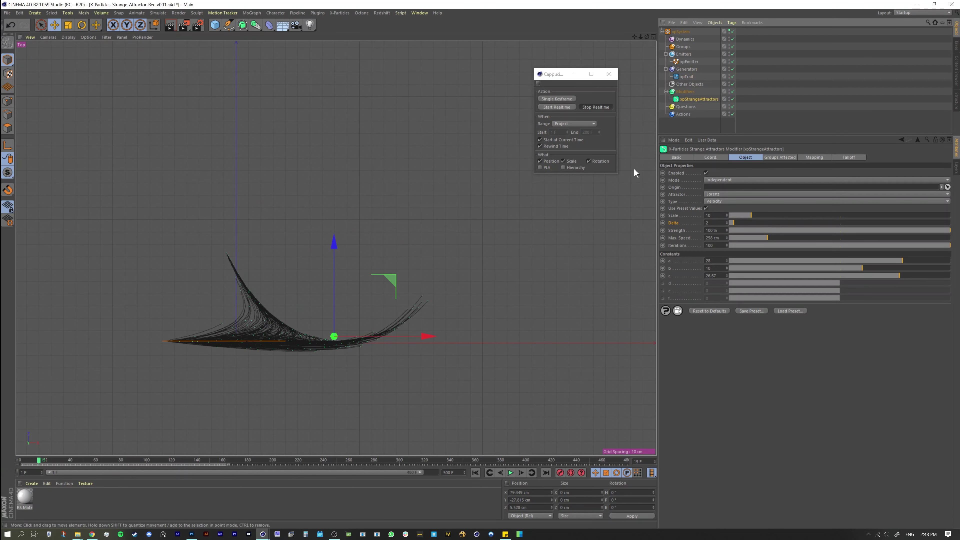
pyautogui.click(689, 62)
pyautogui.click(476, 473)
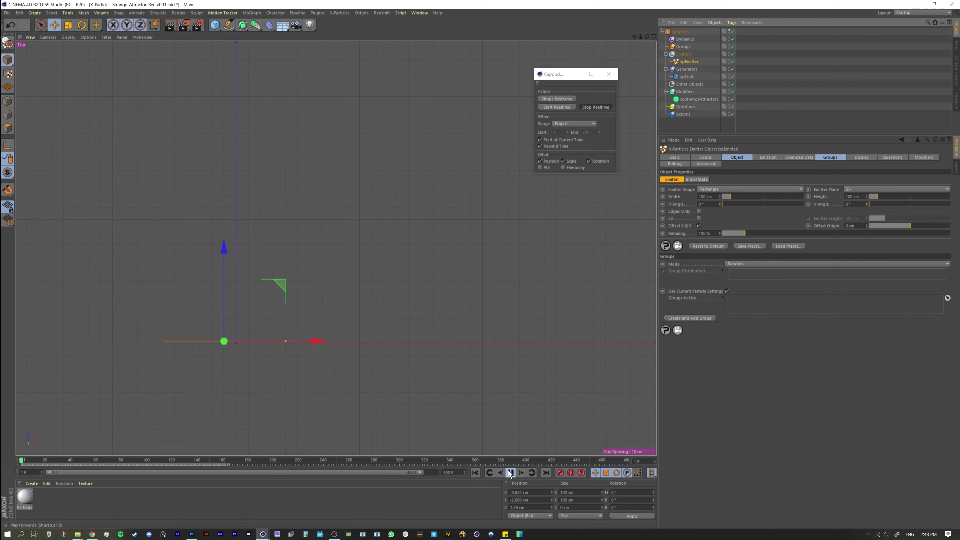
pyautogui.moveTo(299, 294)
pyautogui.mouseDown()
pyautogui.moveTo(333, 258)
pyautogui.moveTo(477, 172)
pyautogui.moveTo(554, 237)
pyautogui.moveTo(559, 318)
pyautogui.moveTo(525, 403)
pyautogui.moveTo(358, 413)
pyautogui.moveTo(242, 375)
pyautogui.moveTo(167, 305)
pyautogui.moveTo(85, 160)
pyautogui.moveTo(136, 156)
pyautogui.mouseUp()
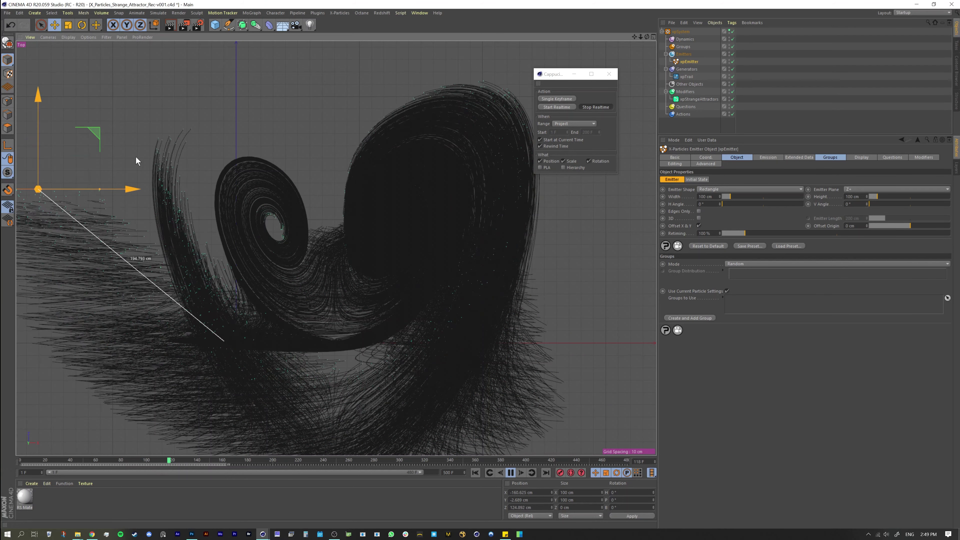
pyautogui.middleClick(162, 147)
pyautogui.middleClick(192, 135)
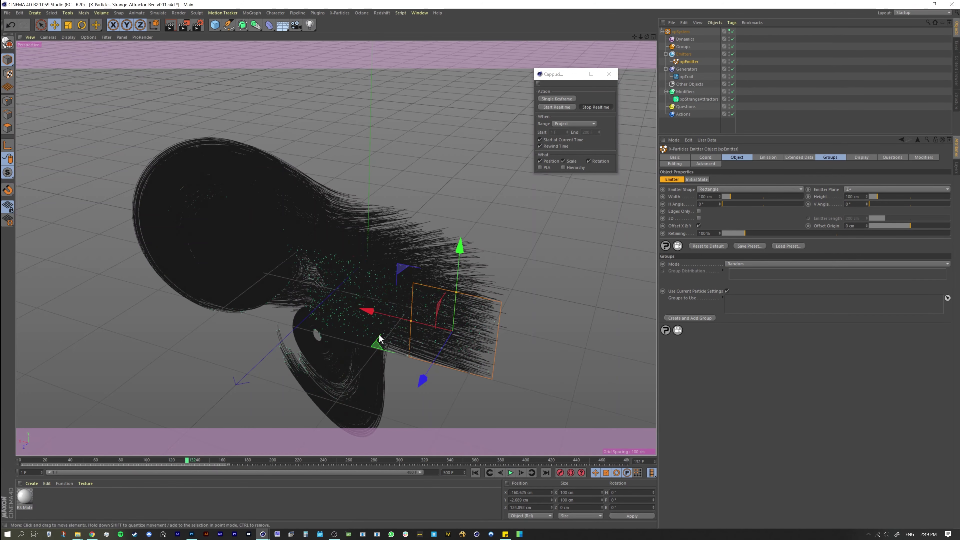
pyautogui.keyDown('alt'); pyautogui.moveTo(380, 338); pyautogui.dragTo(361, 247); pyautogui.keyUp('alt')
# Lower the emitter's Birthrate to 500 and replay the simulation in the perspective view.
pyautogui.click(694, 99)
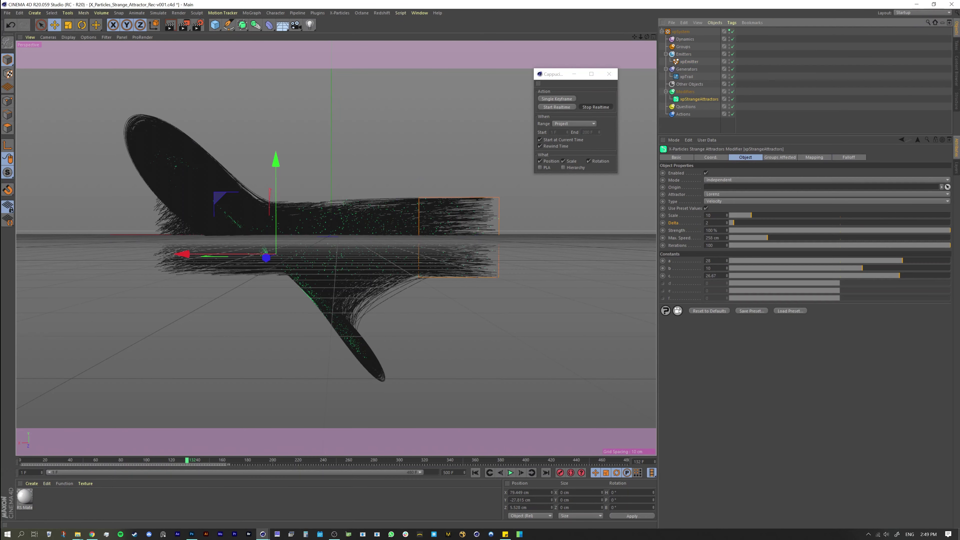
pyautogui.click(686, 77)
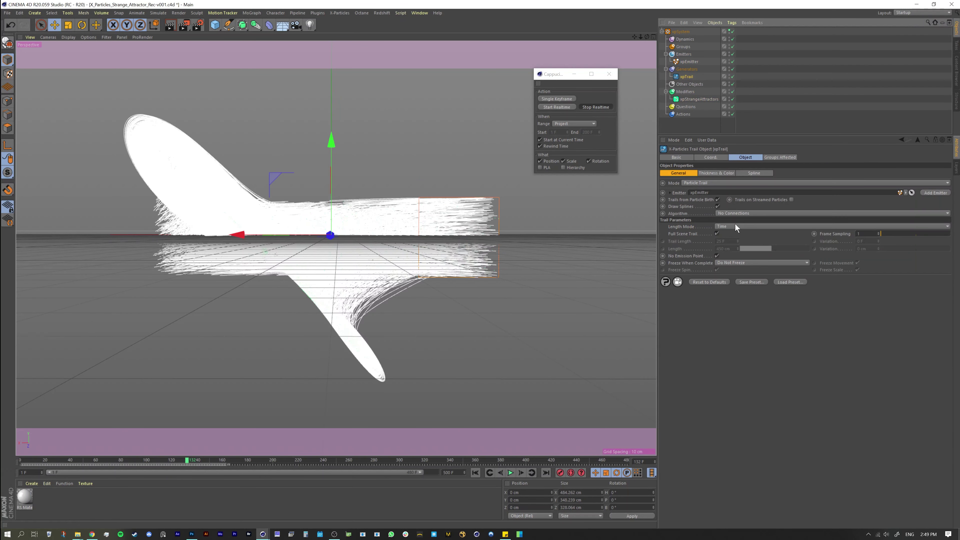
pyautogui.click(689, 61)
pyautogui.click(768, 157)
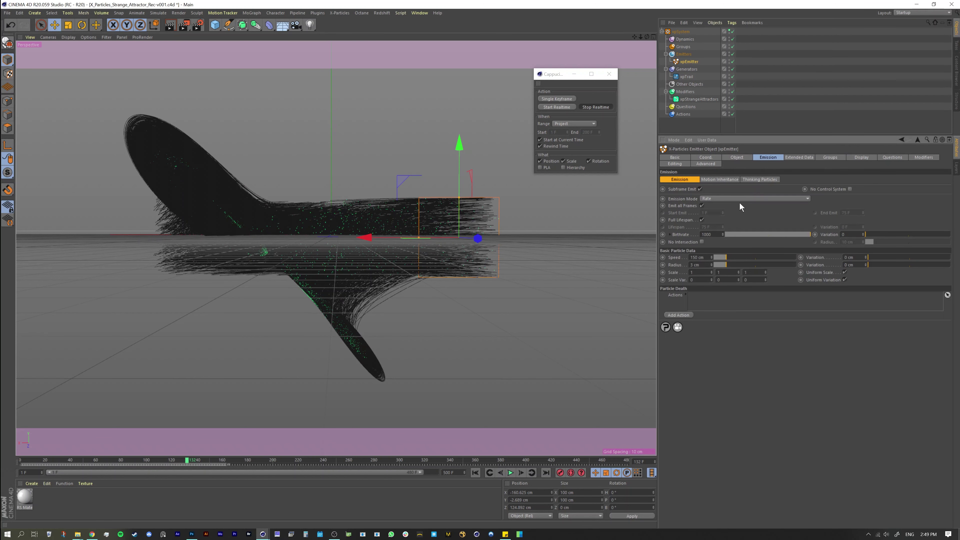
pyautogui.write('500')
pyautogui.press('Return')
pyautogui.click(477, 473)
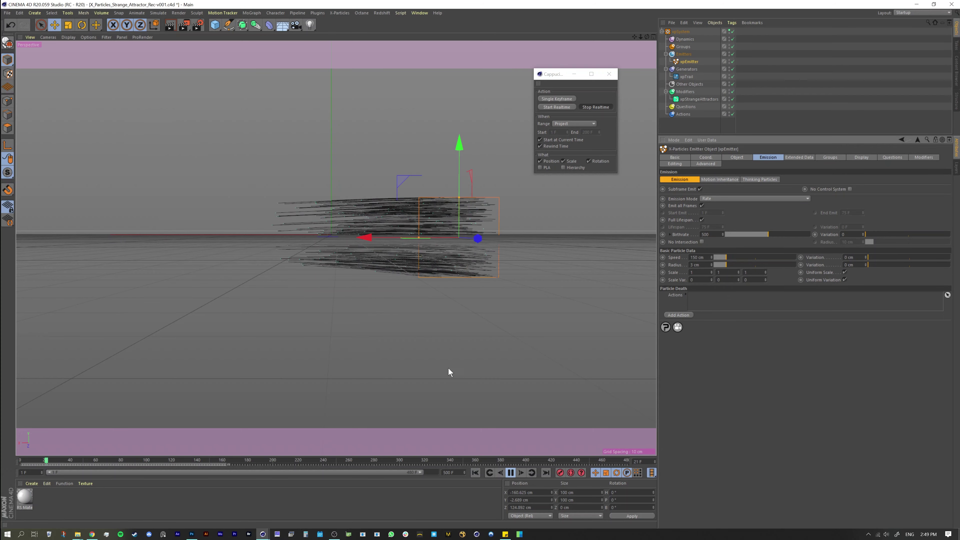
pyautogui.keyDown('alt'); pyautogui.moveTo(448, 369); pyautogui.dragTo(302, 248); pyautogui.keyUp('alt')
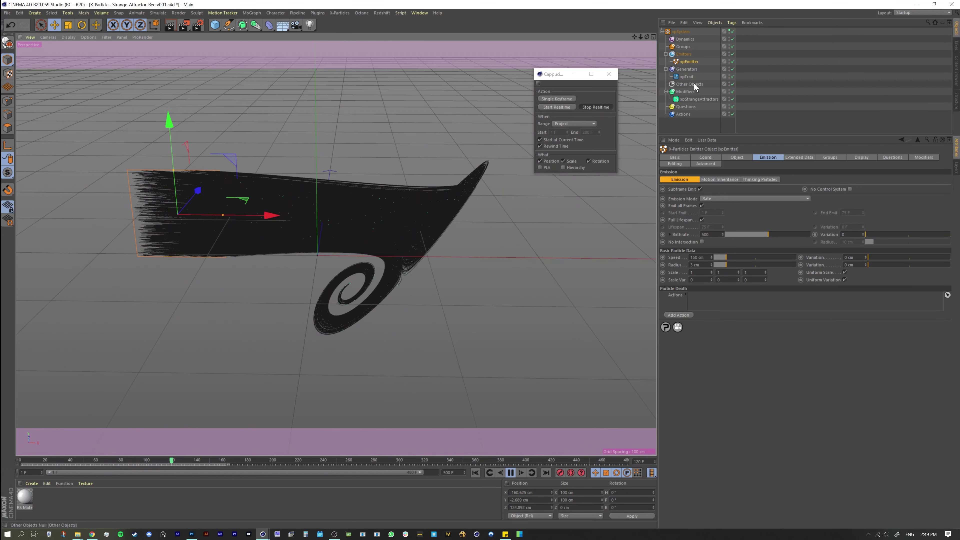
# Shorten the project to 150 frames and move the strange attractor modifier to about X 196 cm, Y -127 cm in the perspective view.
pyautogui.click(691, 99)
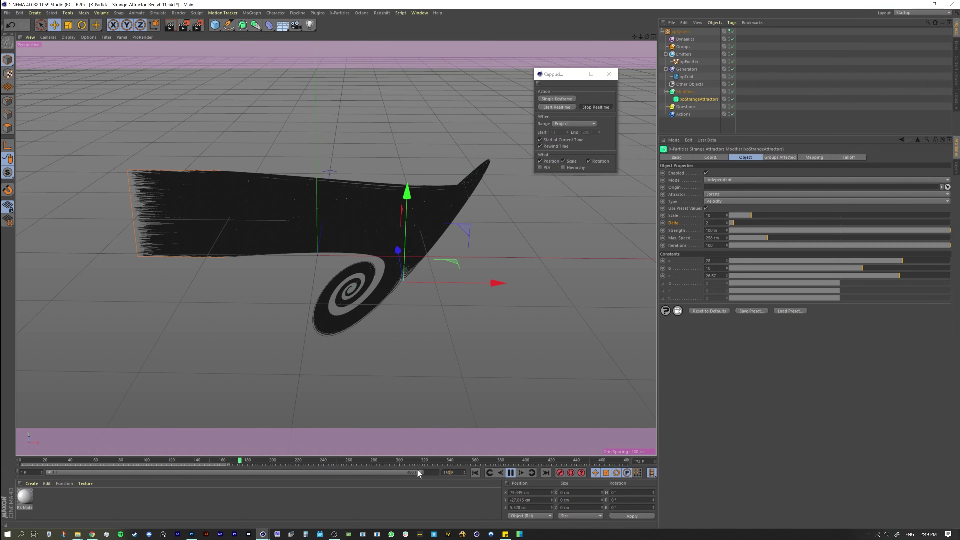
pyautogui.write('150')
pyautogui.press('Return')
pyautogui.click(475, 473)
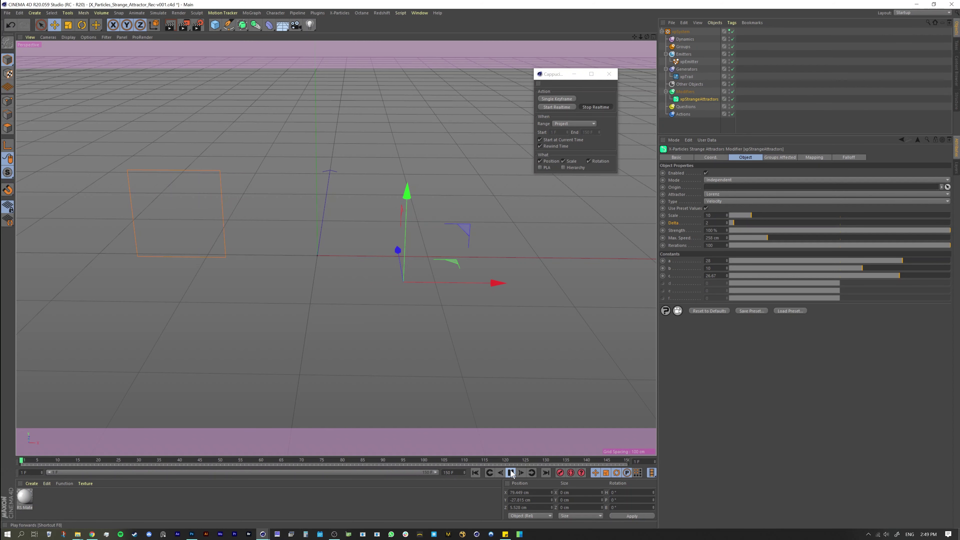
pyautogui.moveTo(461, 235); pyautogui.dragTo(596, 325)
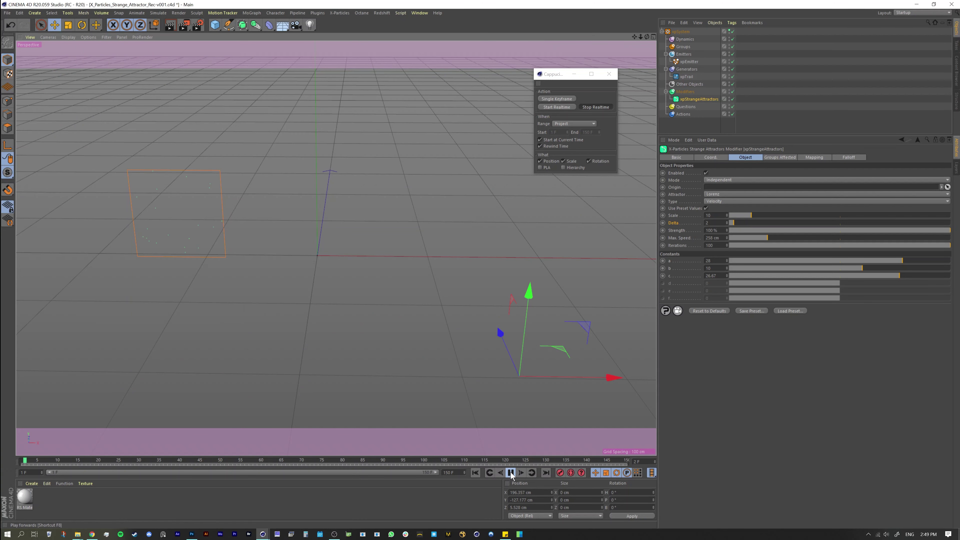
# Replay the simulation in the top view while moving the strange attractor modifier around the X-Z plane.
pyautogui.middleClick(479, 435)
pyautogui.middleClick(378, 357)
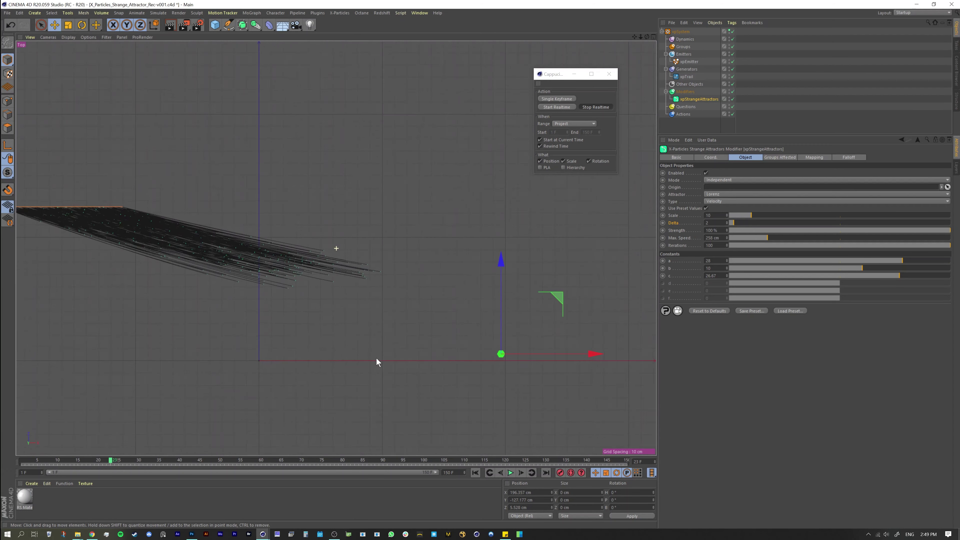
pyautogui.scroll(-2, 377, 362)
pyautogui.click(489, 473)
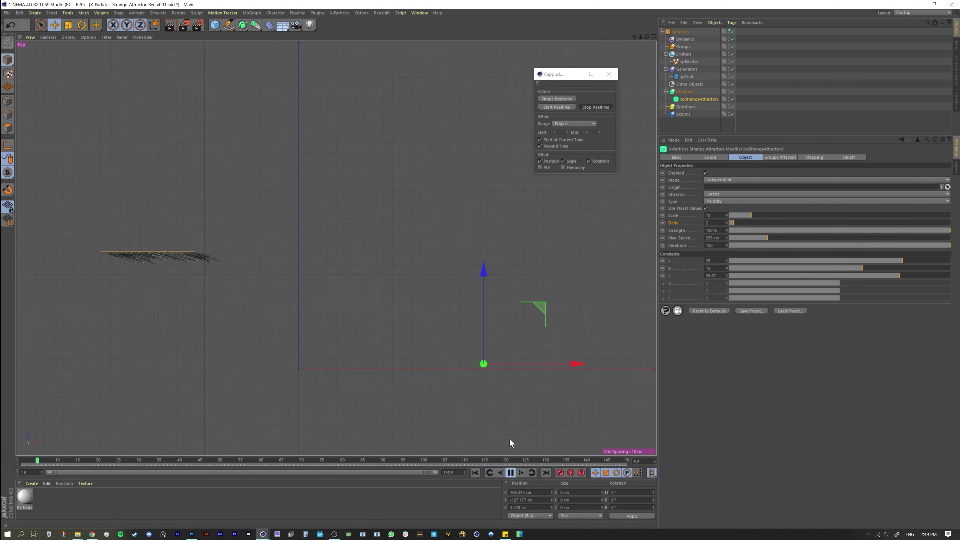
pyautogui.moveTo(548, 311); pyautogui.dragTo(459, 66)
pyautogui.scroll(-8, 398, 167)
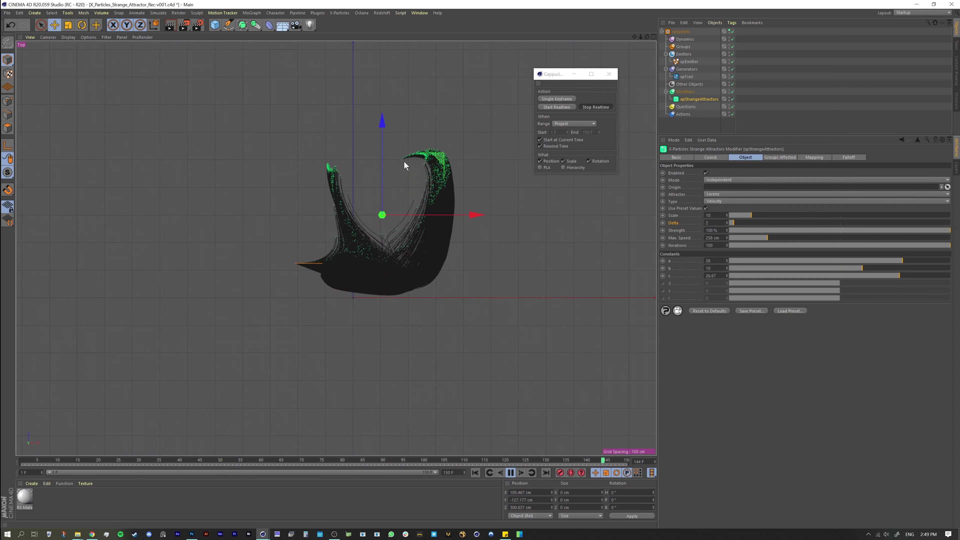
pyautogui.moveTo(438, 147)
pyautogui.mouseDown()
pyautogui.moveTo(460, 84)
pyautogui.moveTo(436, 115)
pyautogui.moveTo(415, 119)
pyautogui.moveTo(425, 142)
pyautogui.mouseUp()
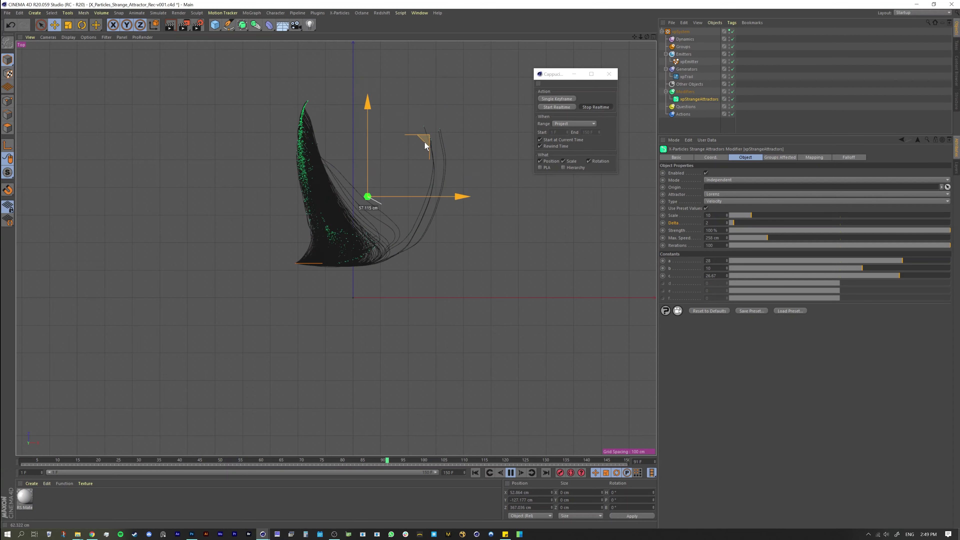
# Pause the simulation, examine the trails from several perspective angles, and close the Cappuccino window.
pyautogui.click(510, 472)
pyautogui.middleClick(231, 151)
pyautogui.middleClick(231, 151)
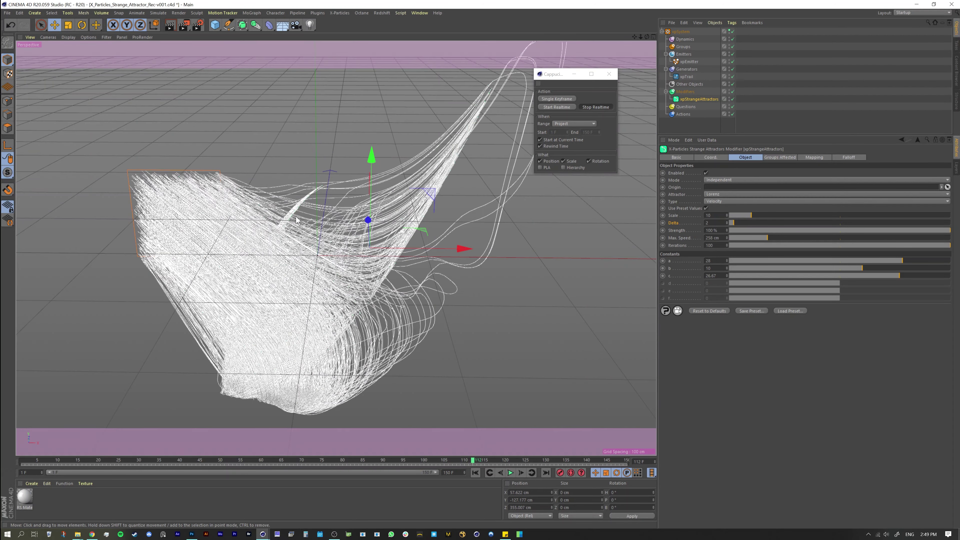
pyautogui.keyDown('alt'); pyautogui.moveTo(231, 151); pyautogui.dragTo(449, 242); pyautogui.keyUp('alt')
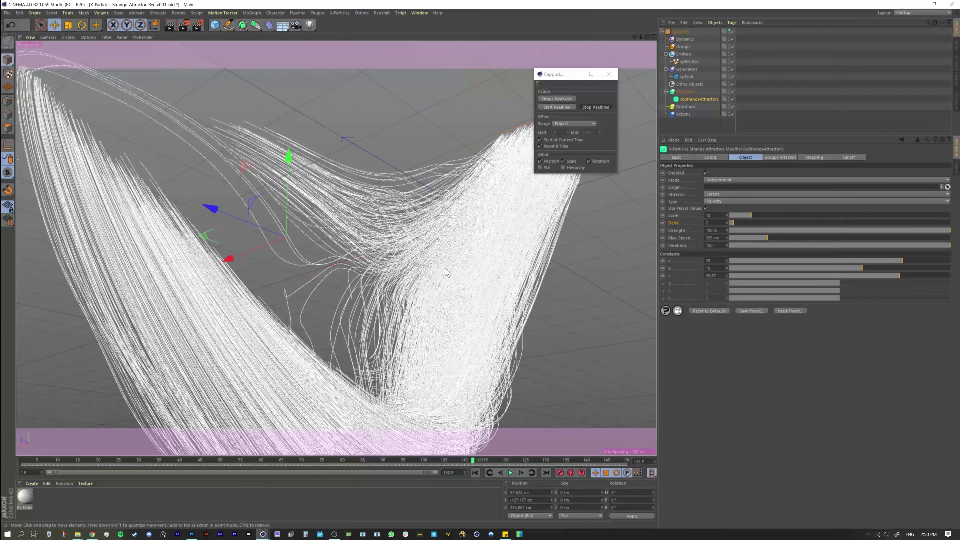
pyautogui.click(609, 75)
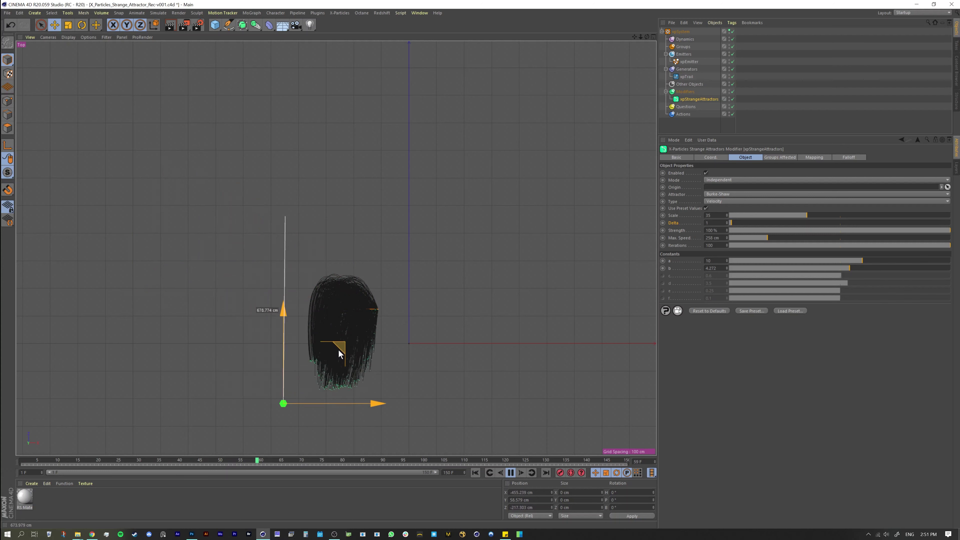
# Move the emitter in the top view to about X -157 cm, Z -164 cm during playback, and inspect the stopped trails in perspective.
pyautogui.click(486, 469)
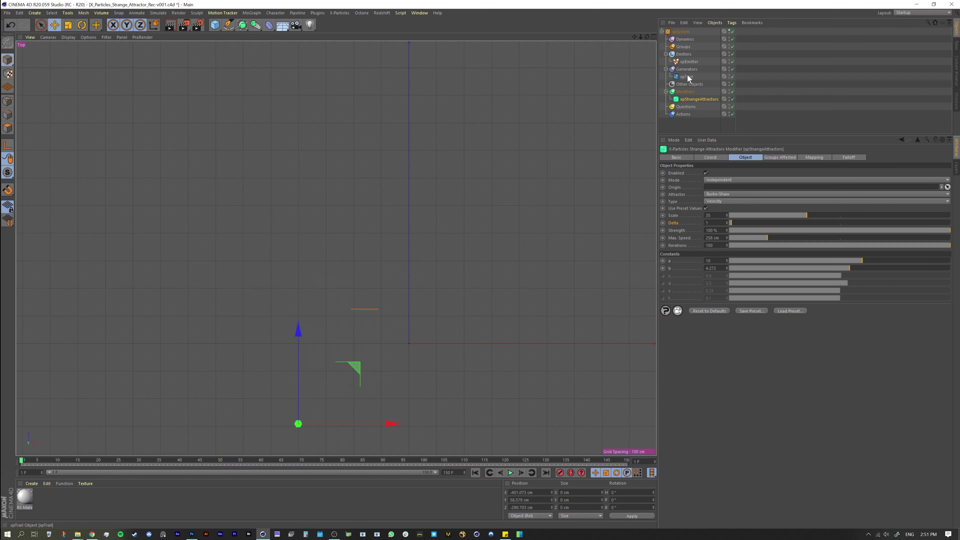
pyautogui.click(688, 62)
pyautogui.moveTo(423, 261); pyautogui.dragTo(445, 278)
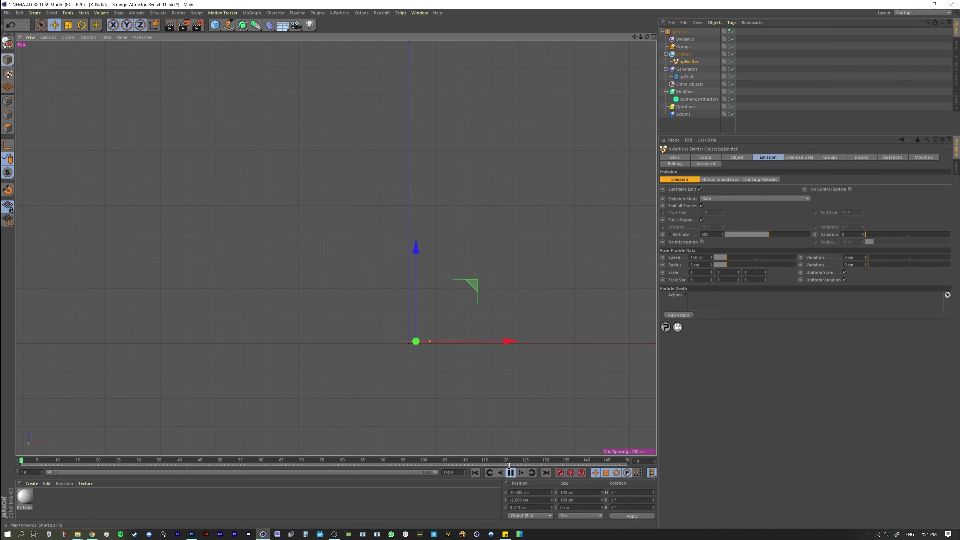
pyautogui.moveTo(529, 278); pyautogui.dragTo(421, 322)
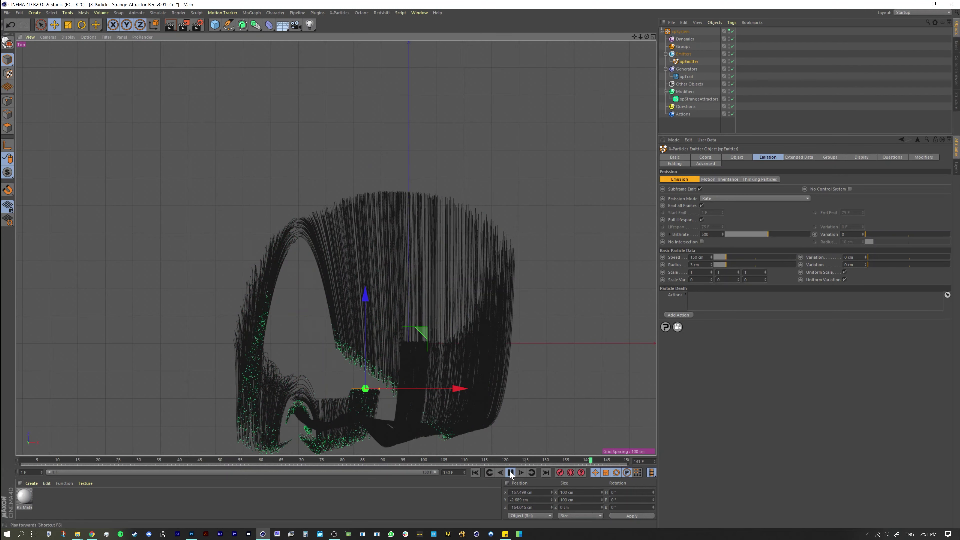
pyautogui.press('F8')
pyautogui.press('F1')
pyautogui.keyDown('alt'); pyautogui.moveTo(393, 192); pyautogui.dragTo(378, 216); pyautogui.keyUp('alt')
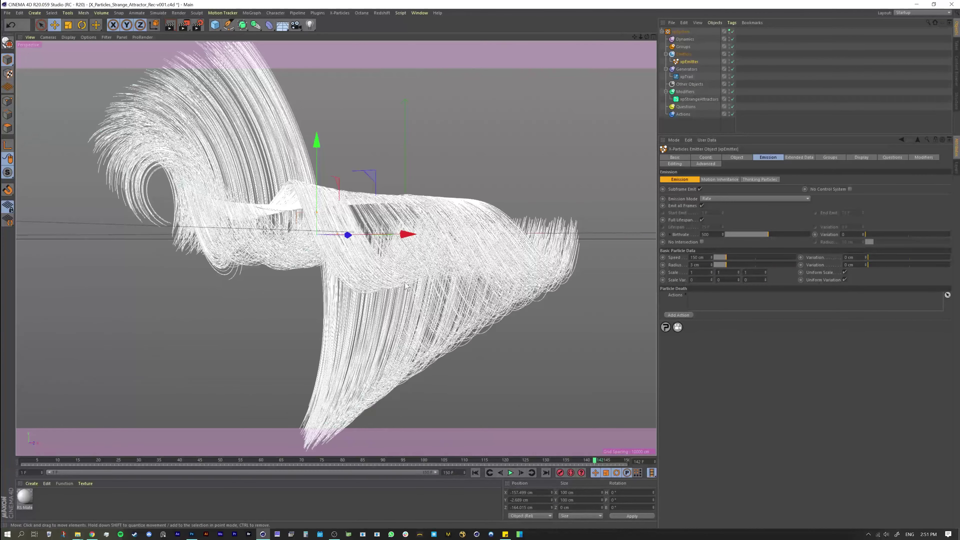
# Replay in the top view while moving the emitter to about X -409 cm, Z 21 cm, and rewind to the first frame.
pyautogui.middleClick(406, 293)
pyautogui.middleClick(327, 276)
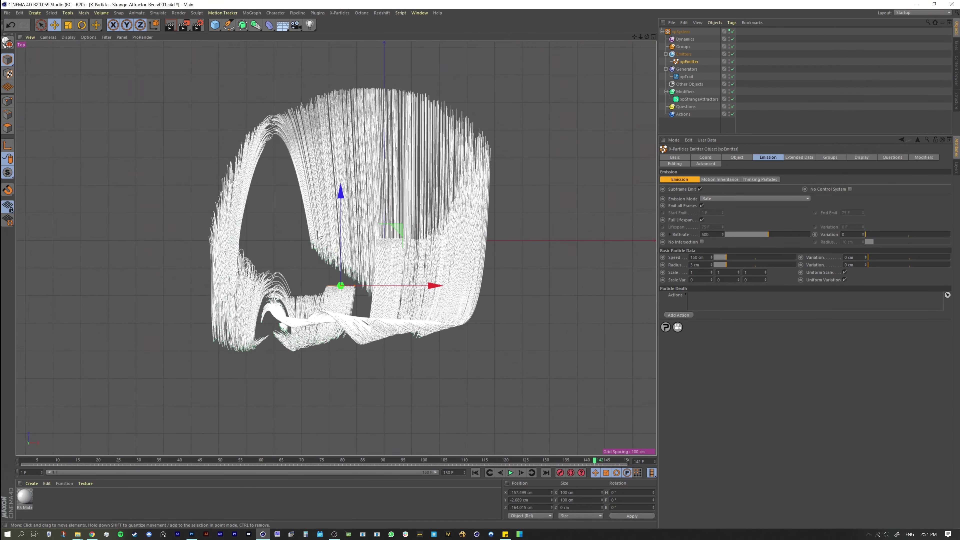
pyautogui.click(510, 473)
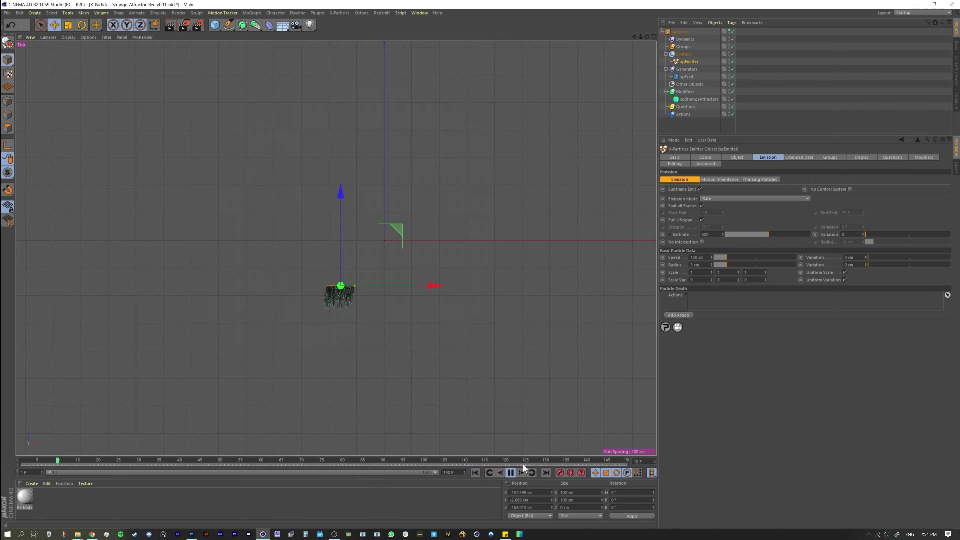
pyautogui.moveTo(382, 218); pyautogui.dragTo(257, 179)
pyautogui.click(478, 472)
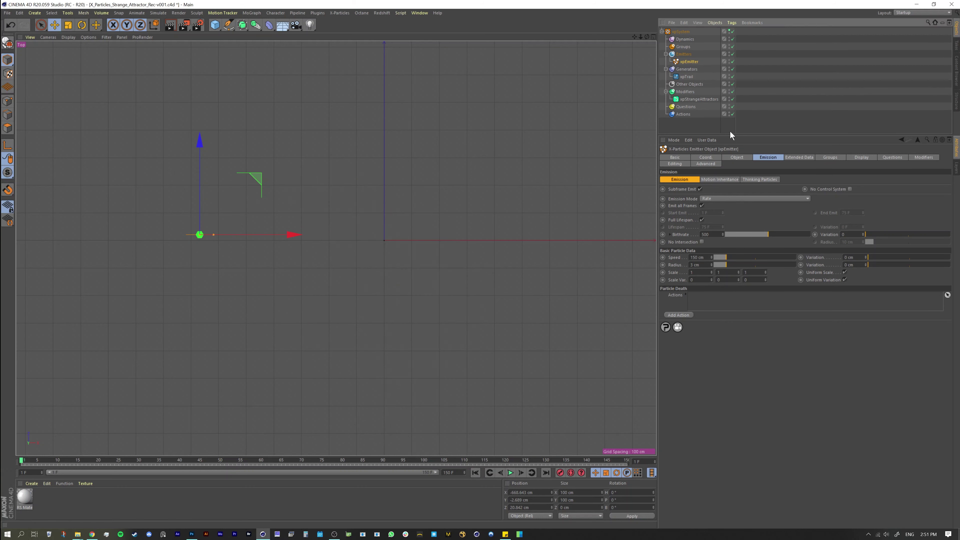
# Check the strange attractor modifier's Type options and replay the simulation in the top view.
pyautogui.click(693, 99)
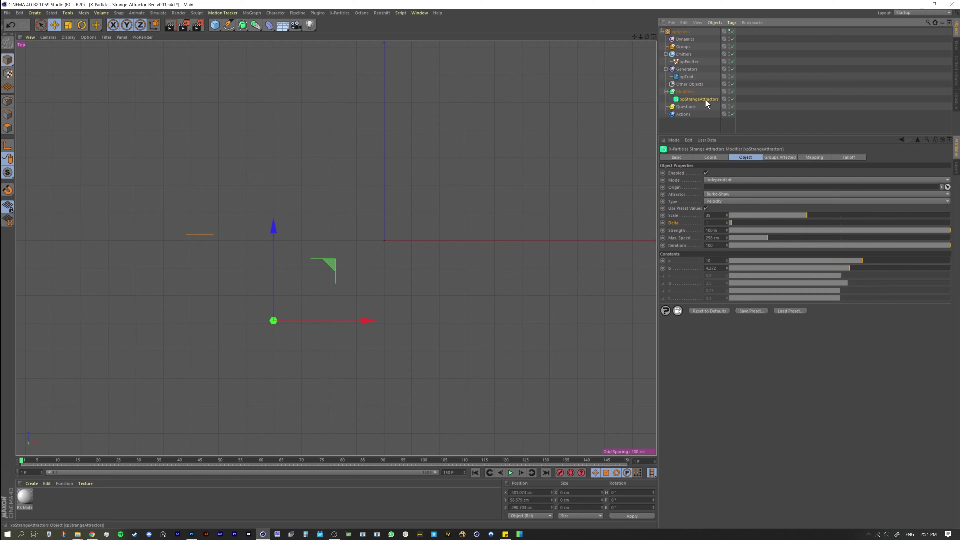
pyautogui.click(712, 202)
pyautogui.click(685, 189)
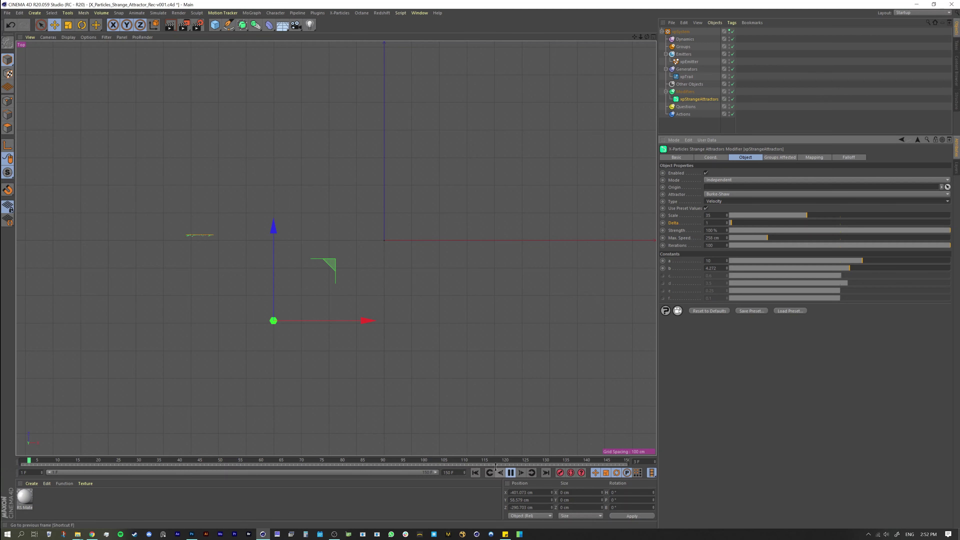
pyautogui.keyDown('alt'); pyautogui.moveTo(292, 283); pyautogui.dragTo(339, 294, button='middle'); pyautogui.keyUp('alt')
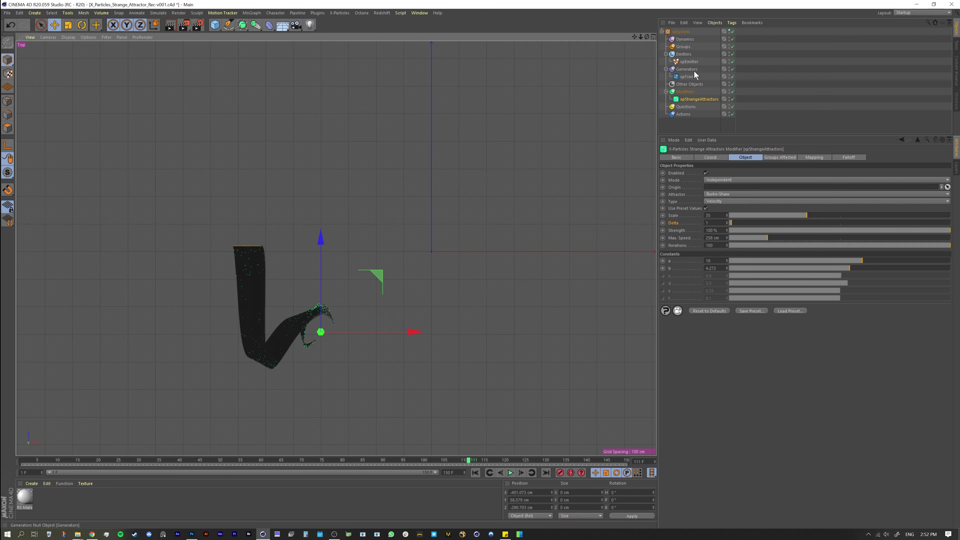
# Add an xpWind motion modifier to the X-Particles system's Modifiers folder.
pyautogui.click(337, 12)
pyautogui.moveTo(343, 123)
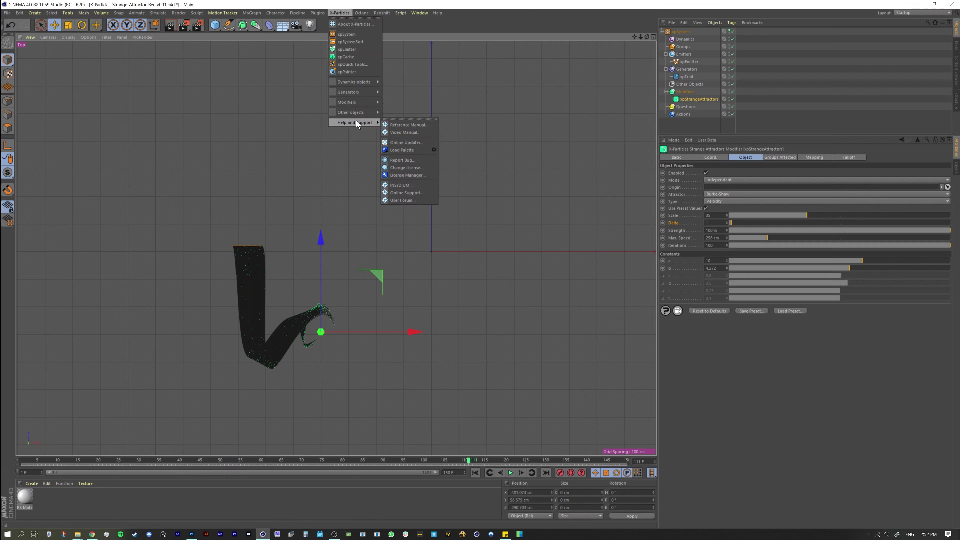
pyautogui.click(683, 88)
pyautogui.click(686, 92)
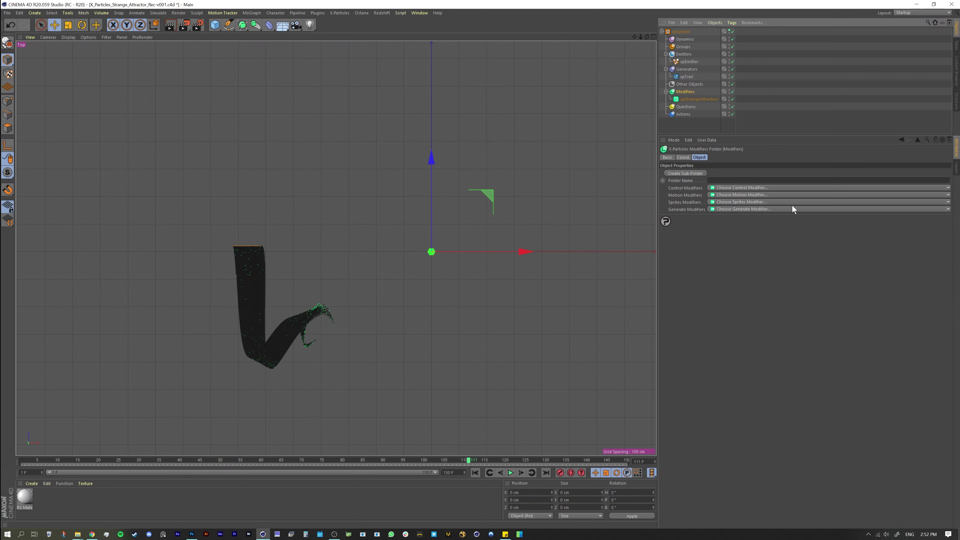
pyautogui.click(948, 195)
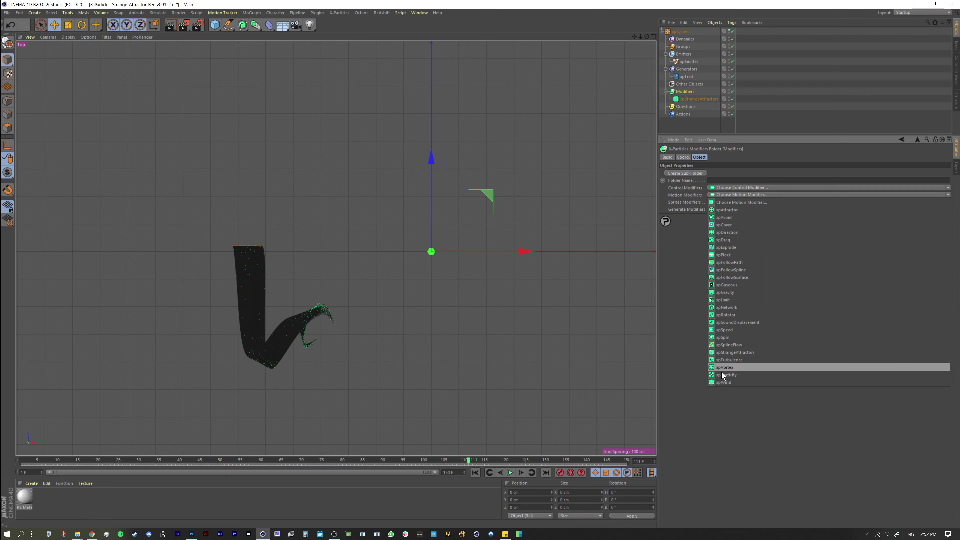
pyautogui.click(725, 382)
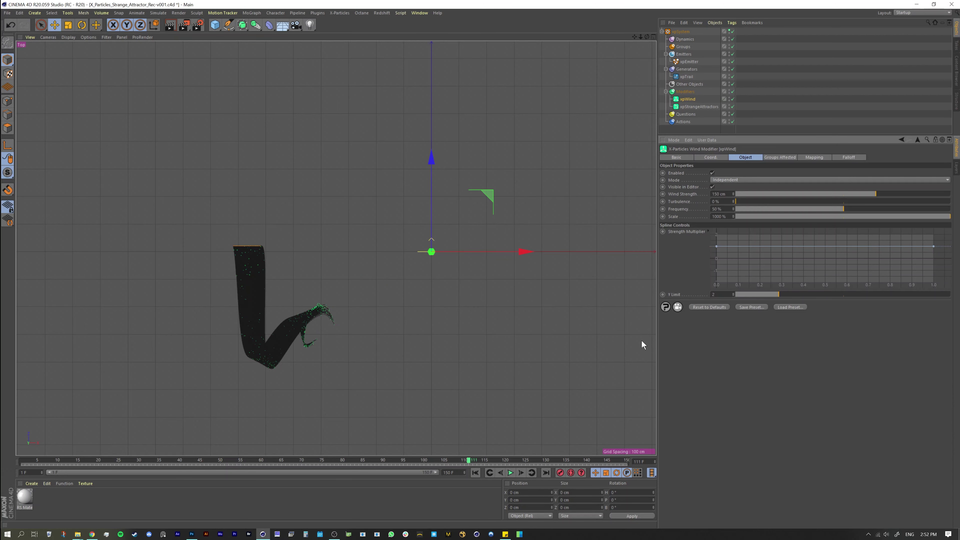
# Place the wind modifier at about X -921 cm, Z -272 cm in the top view and rotate its heading to about -98°.
pyautogui.moveTo(487, 196); pyautogui.dragTo(225, 398)
pyautogui.press('r')
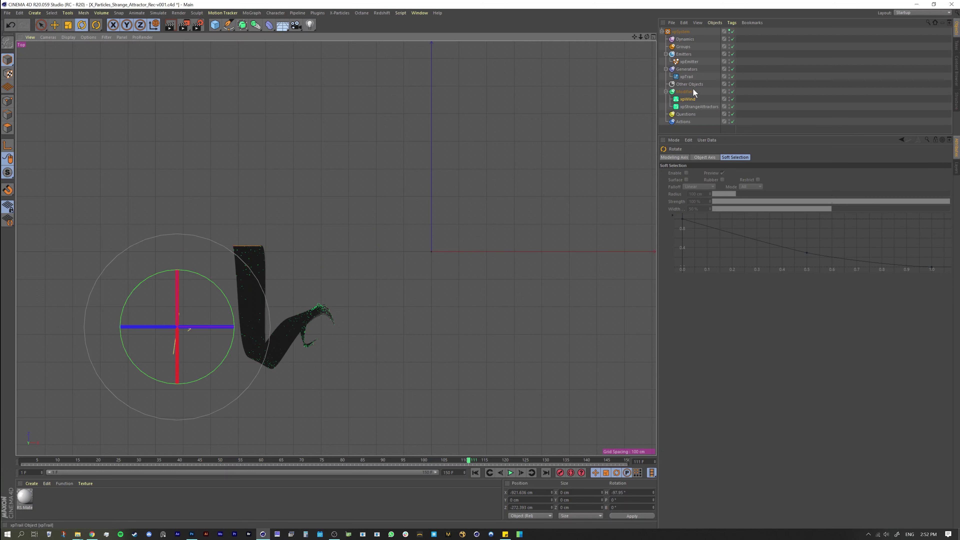
pyautogui.click(694, 99)
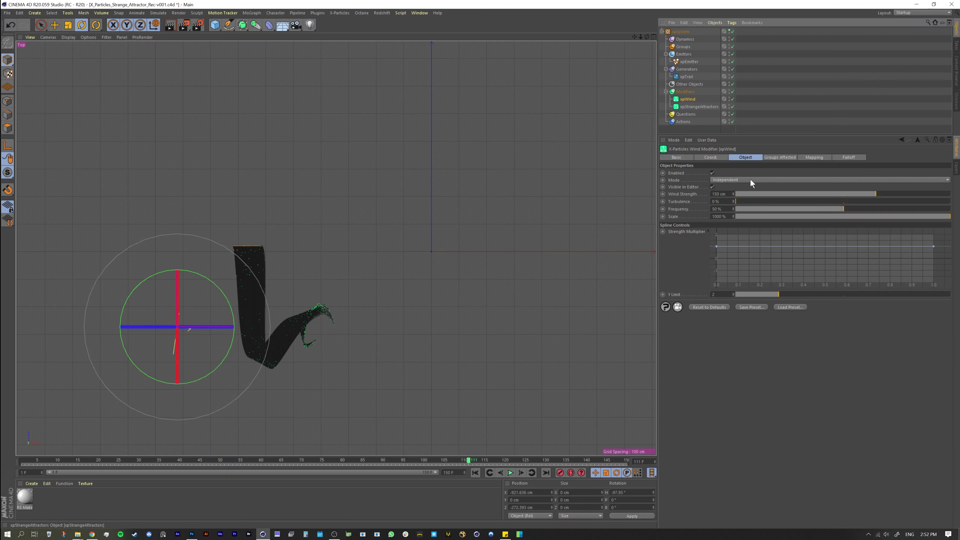
# Replay the simulation from the first frame and inspect the wind's effect on the trails in perspective.
pyautogui.click(474, 474)
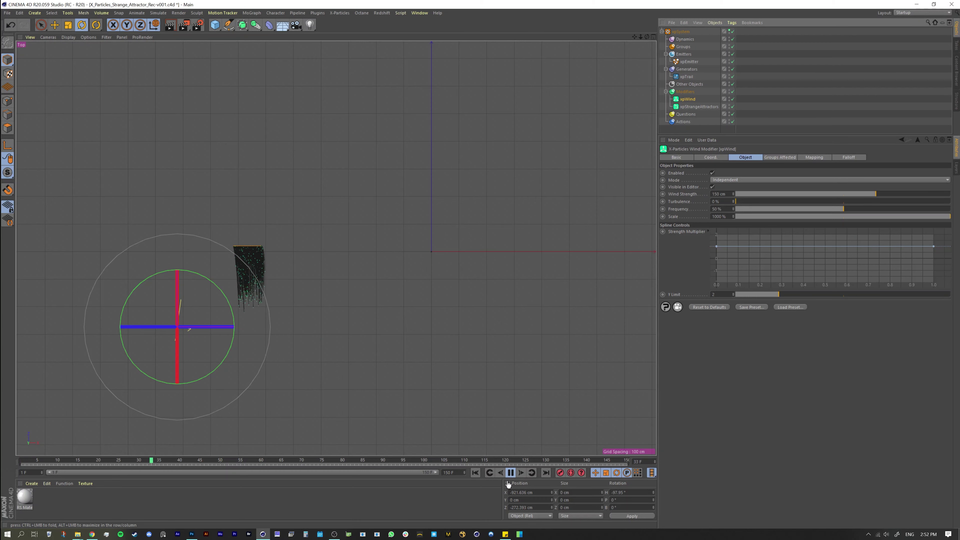
pyautogui.middleClick(430, 394)
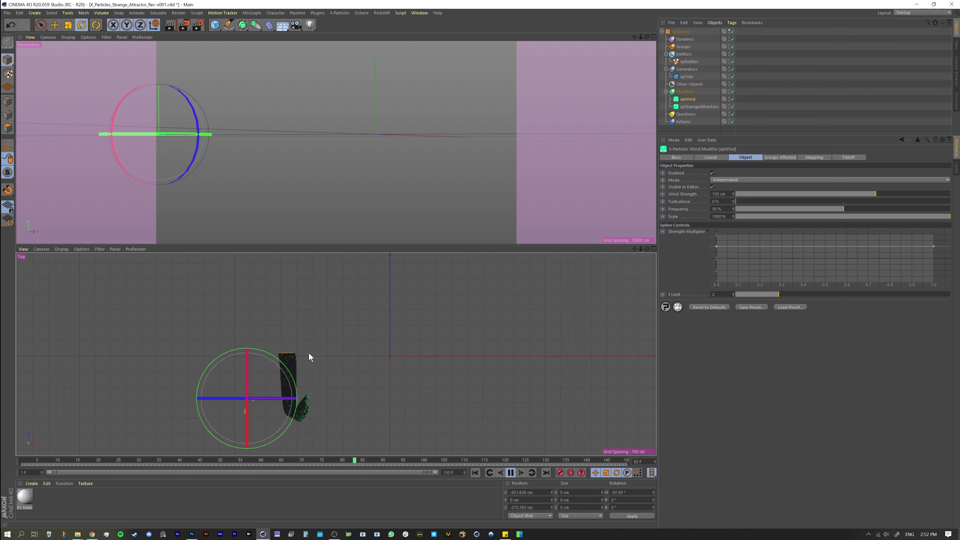
pyautogui.middleClick(321, 212)
pyautogui.keyDown('alt'); pyautogui.moveTo(323, 187); pyautogui.dragTo(222, 227); pyautogui.keyUp('alt')
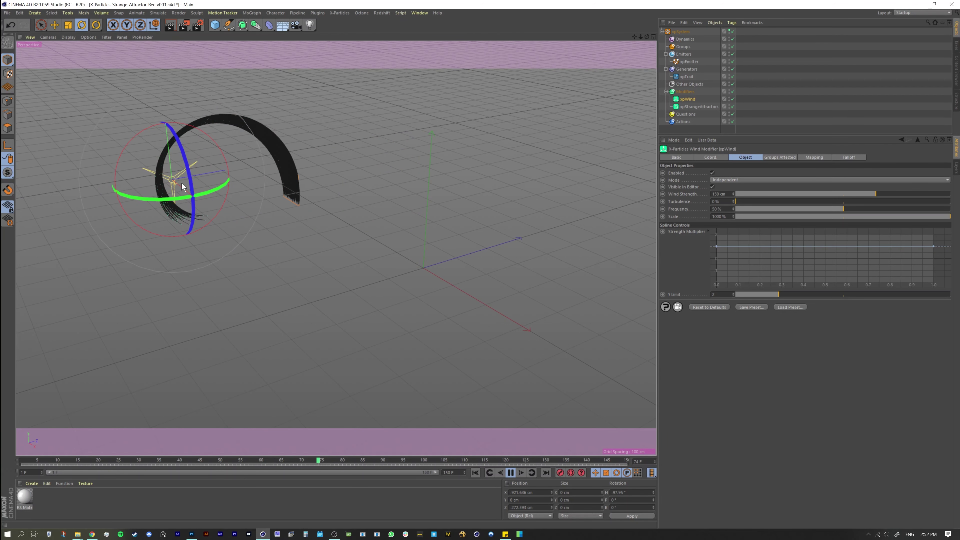
pyautogui.keyDown('alt'); pyautogui.moveTo(181, 182); pyautogui.dragTo(204, 191); pyautogui.keyUp('alt')
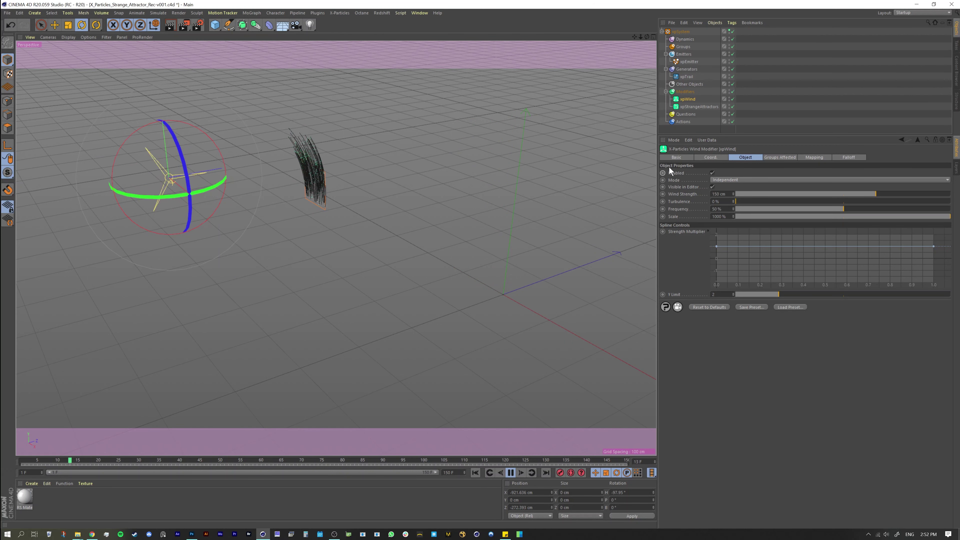
# Set the strange attractor modifier's Type to Force.
pyautogui.click(690, 107)
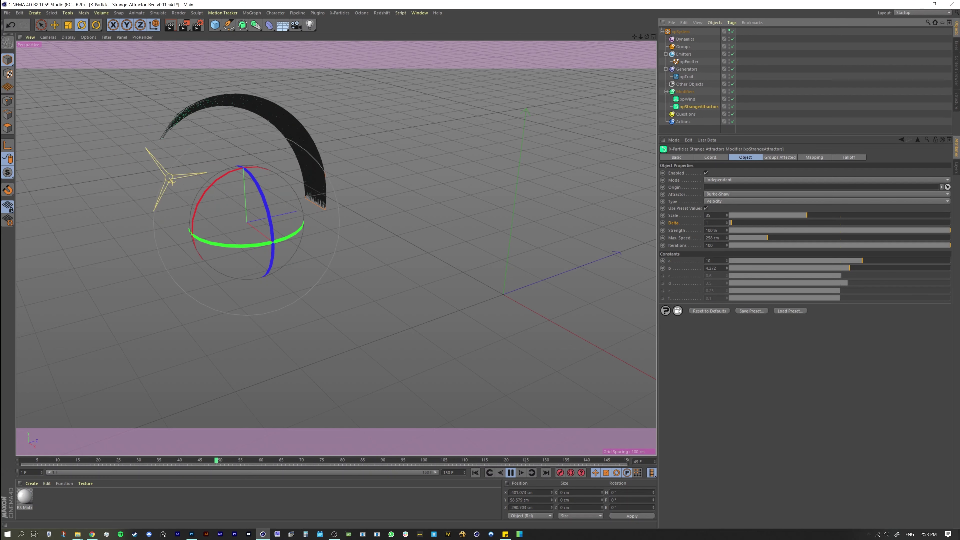
pyautogui.click(717, 201)
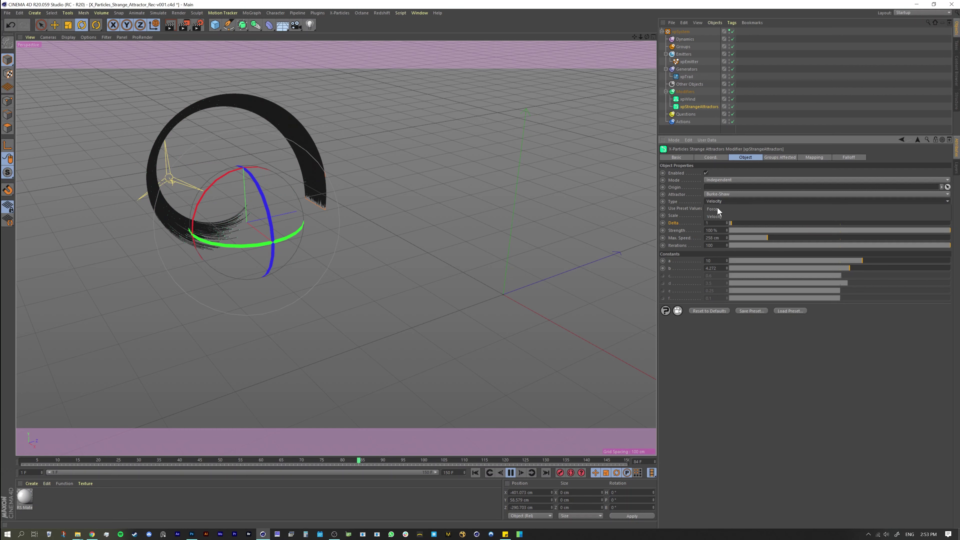
pyautogui.click(728, 209)
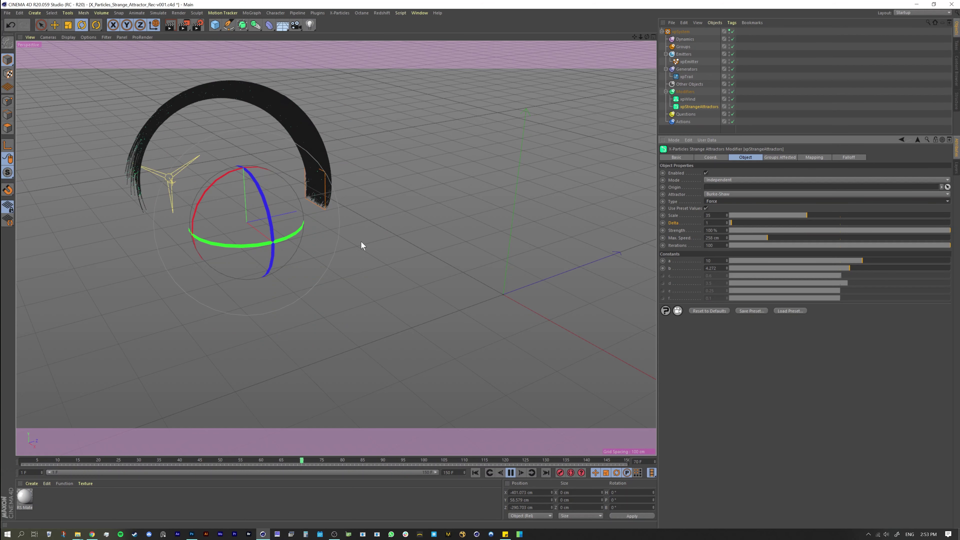
# Set the xpWind modifier's Wind Strength to 500 cm and replay the simulation in the top view.
pyautogui.click(687, 99)
pyautogui.press('F2')
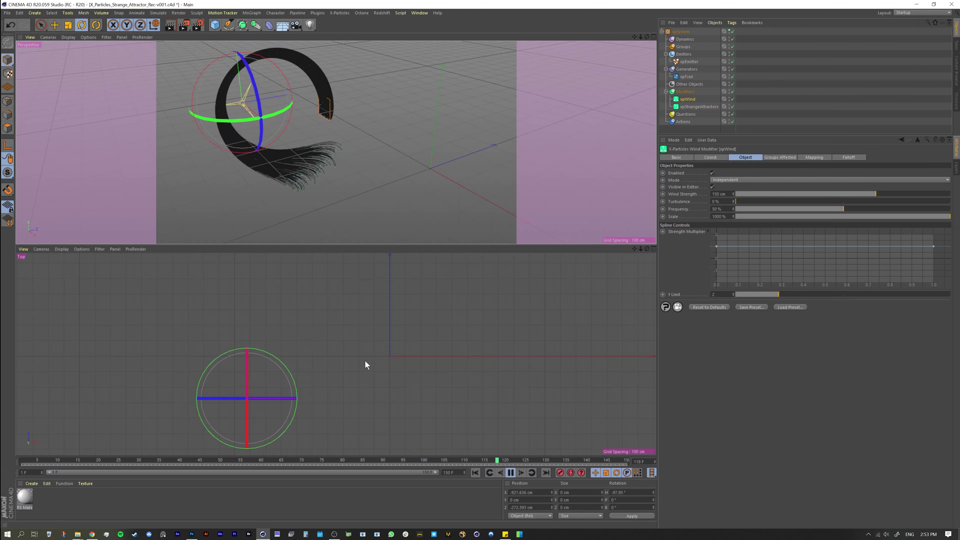
pyautogui.click(722, 193)
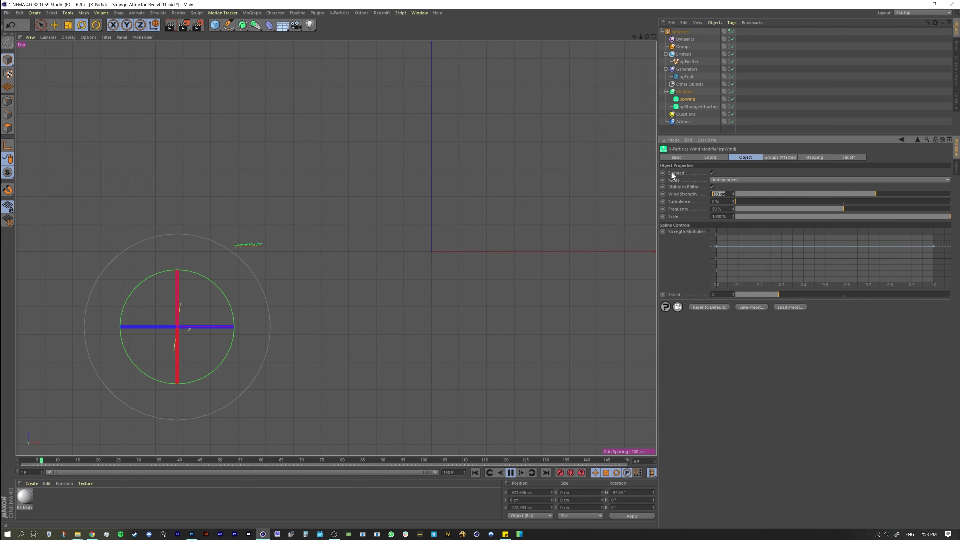
pyautogui.write('500')
pyautogui.press('Return')
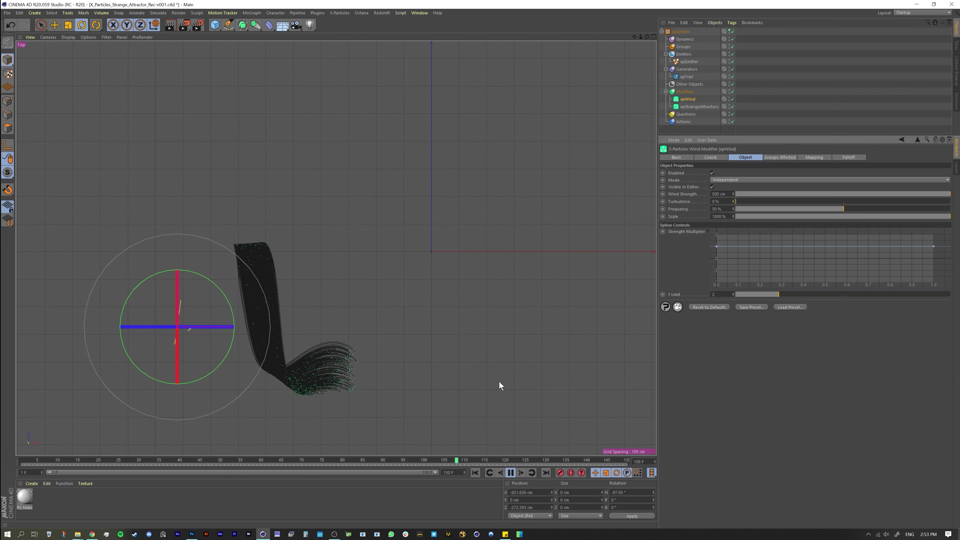
pyautogui.click(474, 473)
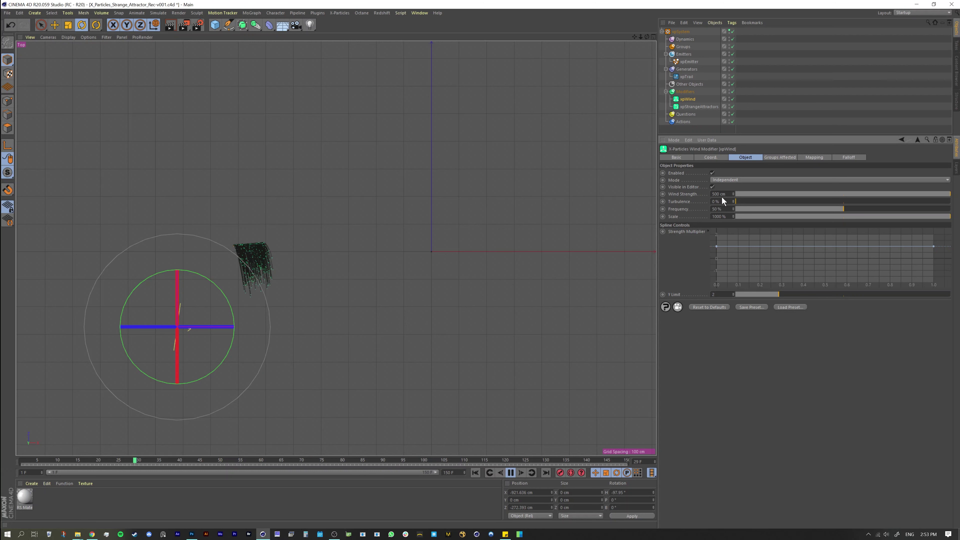
# Raise the Wind Strength to 5000 cm, restart playback, and view the trails in perspective.
pyautogui.write('5000')
pyautogui.press('Return')
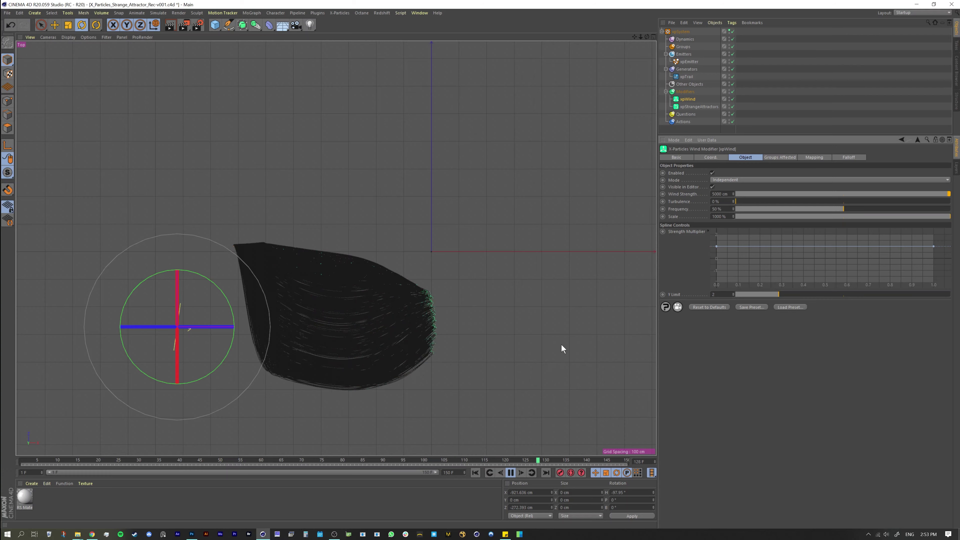
pyautogui.click(475, 473)
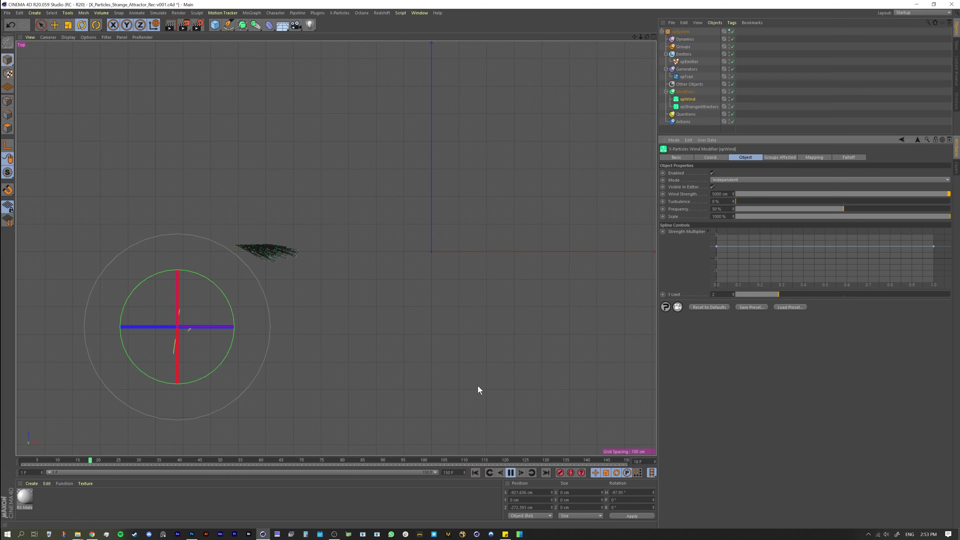
pyautogui.press('F1')
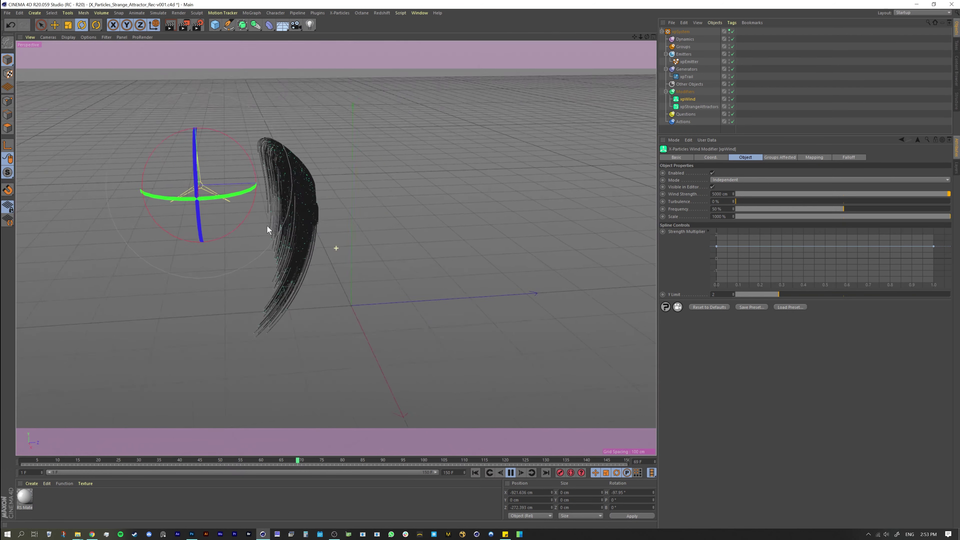
pyautogui.keyDown('alt'); pyautogui.moveTo(267, 227); pyautogui.dragTo(321, 231); pyautogui.keyUp('alt')
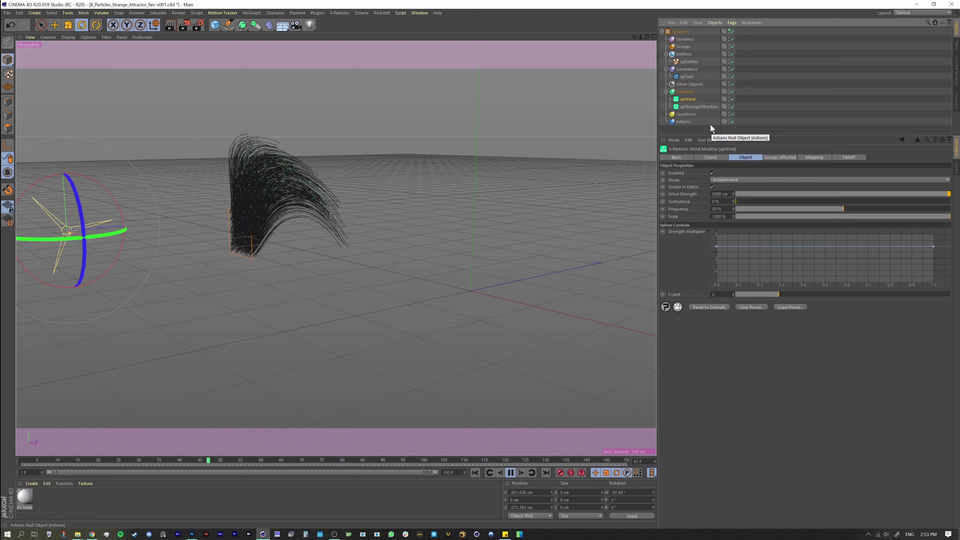
# Stop the simulation, clear the object selection, and inspect the wind-blown trails from several perspective angles.
pyautogui.click(690, 107)
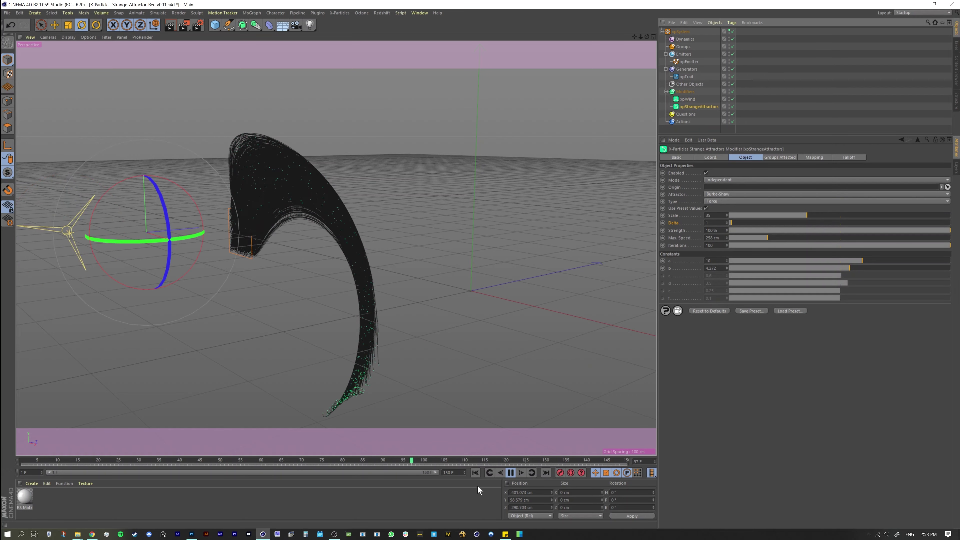
pyautogui.press('F8')
pyautogui.keyDown('alt'); pyautogui.moveTo(287, 282); pyautogui.dragTo(339, 287); pyautogui.keyUp('alt')
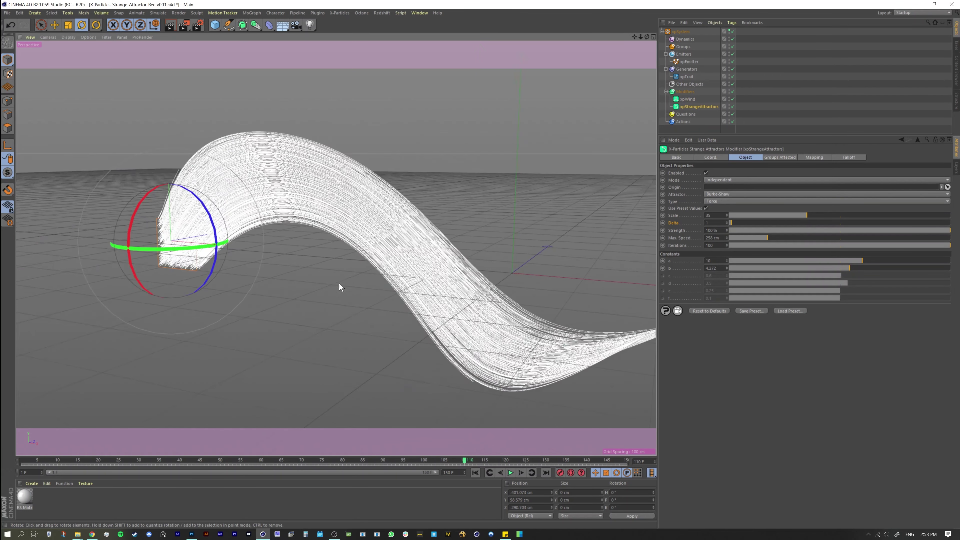
pyautogui.click(673, 130)
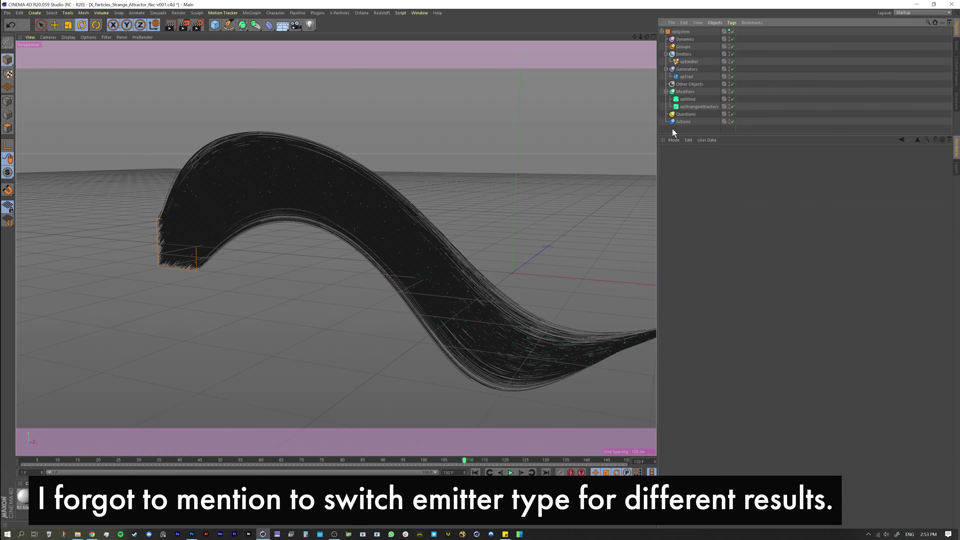
pyautogui.keyDown('alt'); pyautogui.moveTo(325, 282); pyautogui.dragTo(273, 273); pyautogui.keyUp('alt')
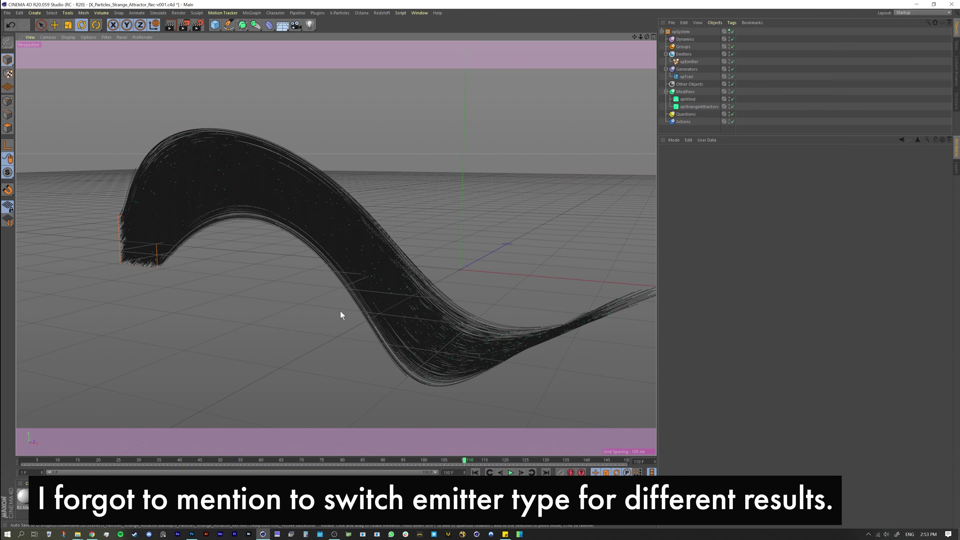
pyautogui.keyDown('alt'); pyautogui.moveTo(341, 312); pyautogui.dragTo(312, 277); pyautogui.keyUp('alt')
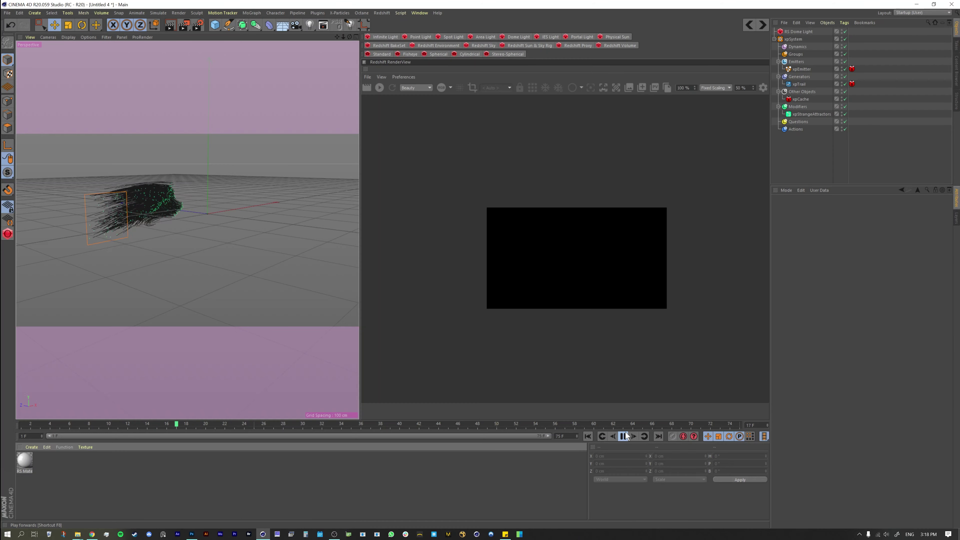
# Play the simulation in the Redshift scene, stop it at frame 57, and orbit around the trails.
pyautogui.click(624, 436)
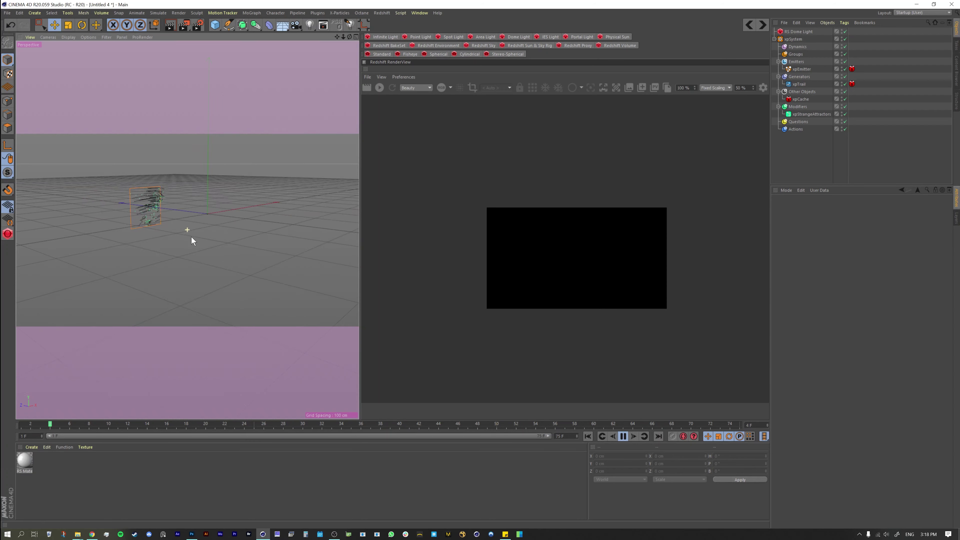
pyautogui.click(623, 436)
pyautogui.keyDown('alt'); pyautogui.moveTo(197, 211); pyautogui.dragTo(290, 245); pyautogui.keyUp('alt')
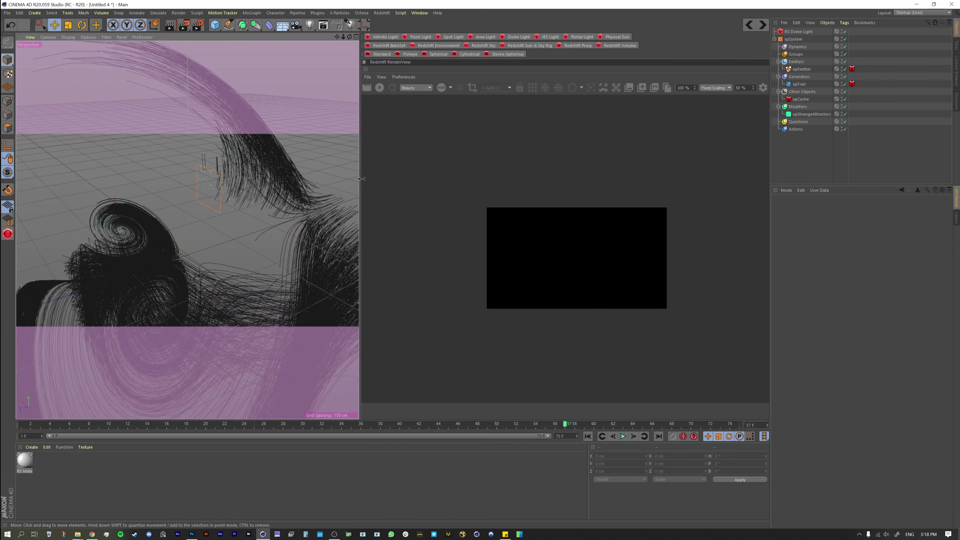
# Widen the perspective viewport and frame the swirling trails from a closer, tilted angle.
pyautogui.moveTo(360, 179); pyautogui.dragTo(485, 179)
pyautogui.keyDown('alt'); pyautogui.moveTo(288, 237); pyautogui.dragTo(208, 226); pyautogui.keyUp('alt')
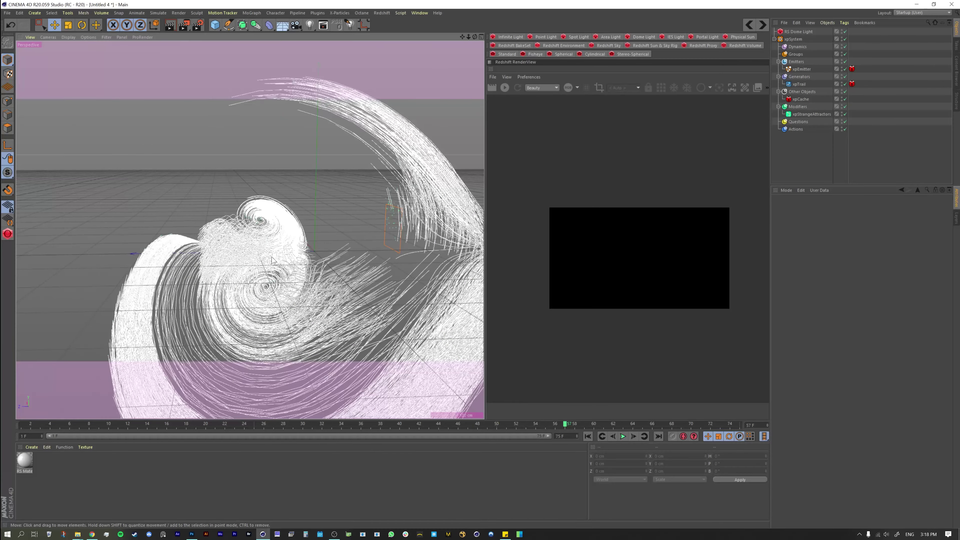
pyautogui.keyDown('alt'); pyautogui.moveTo(272, 260); pyautogui.dragTo(231, 235); pyautogui.keyUp('alt')
pyautogui.keyDown('alt'); pyautogui.moveTo(204, 236); pyautogui.dragTo(244, 206); pyautogui.keyUp('alt')
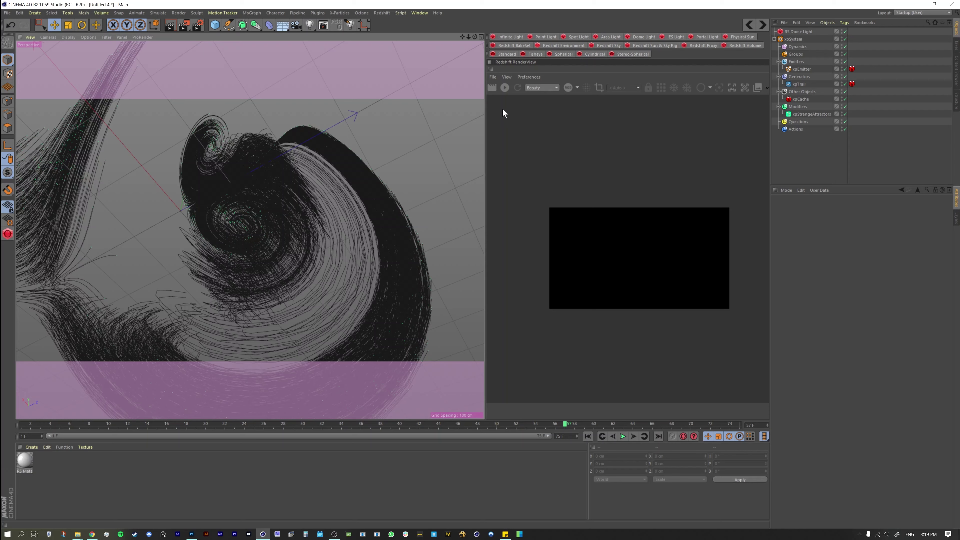
# Start the Redshift live render preview and adjust the perspective camera angle on the swirl.
pyautogui.click(504, 87)
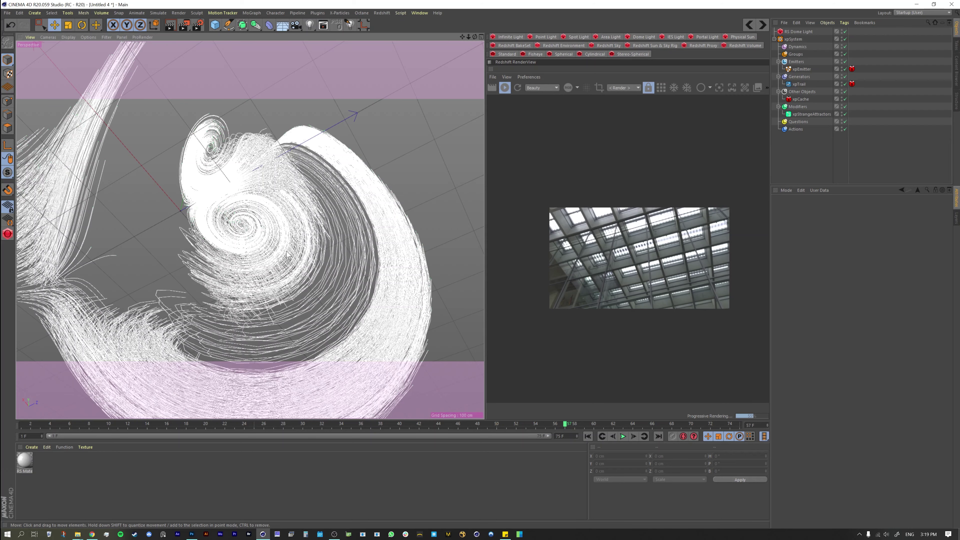
pyautogui.keyDown('alt'); pyautogui.moveTo(287, 254); pyautogui.dragTo(243, 226); pyautogui.keyUp('alt')
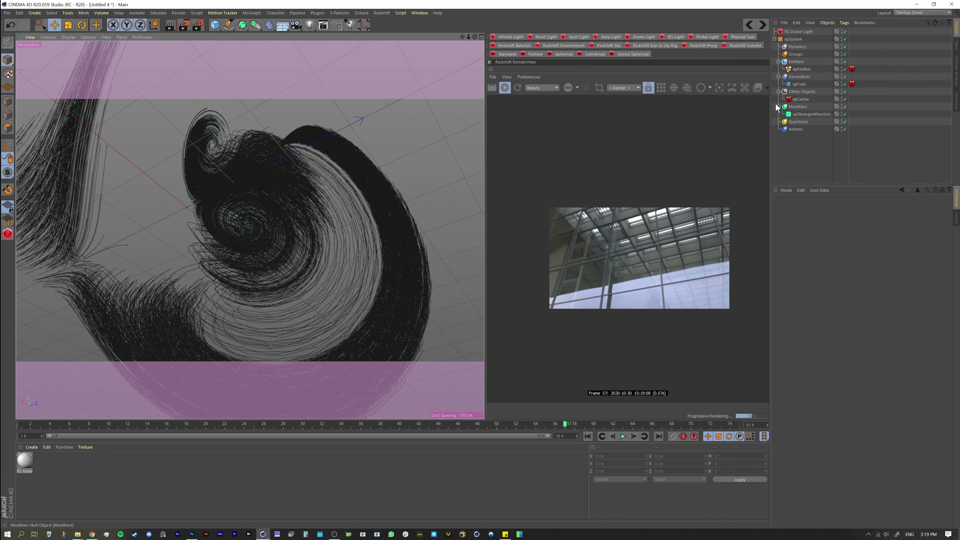
# Set the xpTrail object's spline type to B-Spline and its intermediate points to Natural.
pyautogui.click(799, 84)
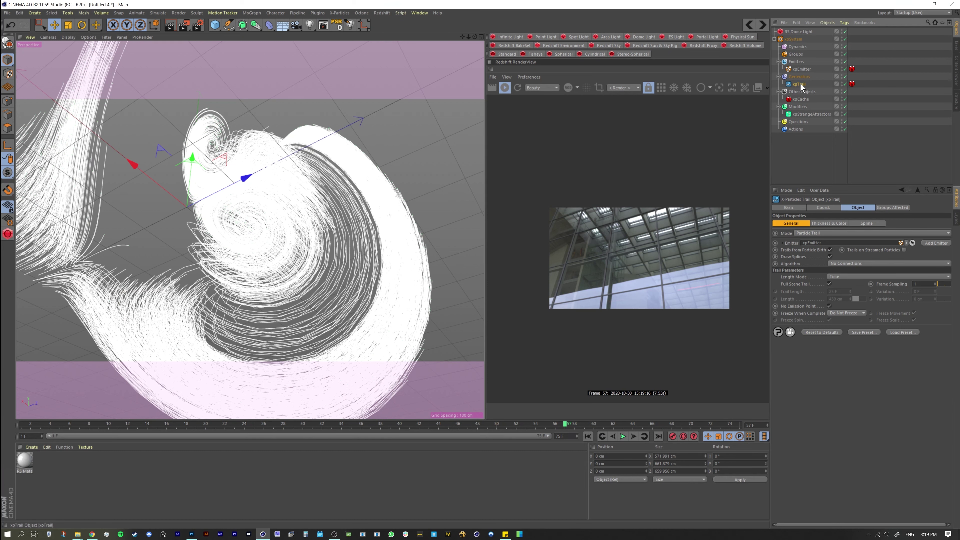
pyautogui.click(867, 223)
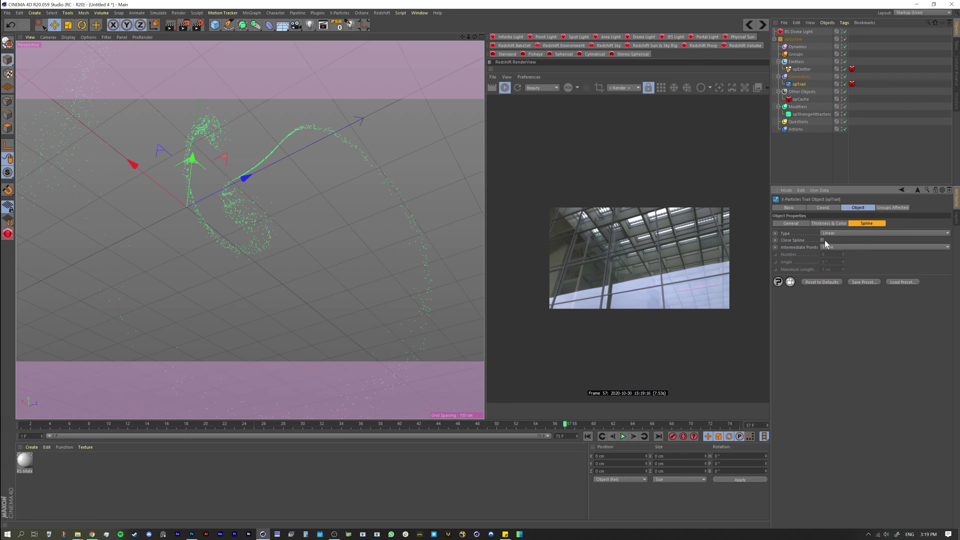
pyautogui.click(840, 233)
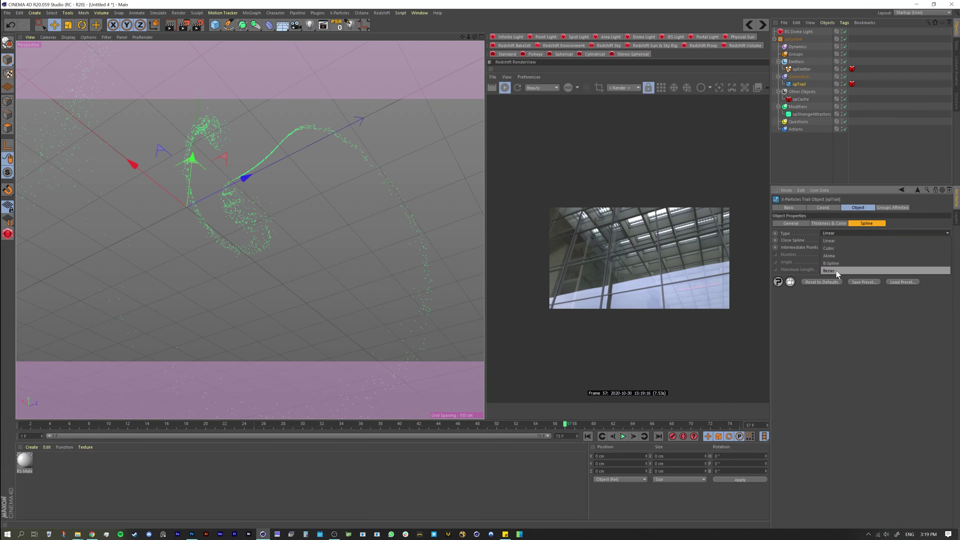
pyautogui.click(837, 264)
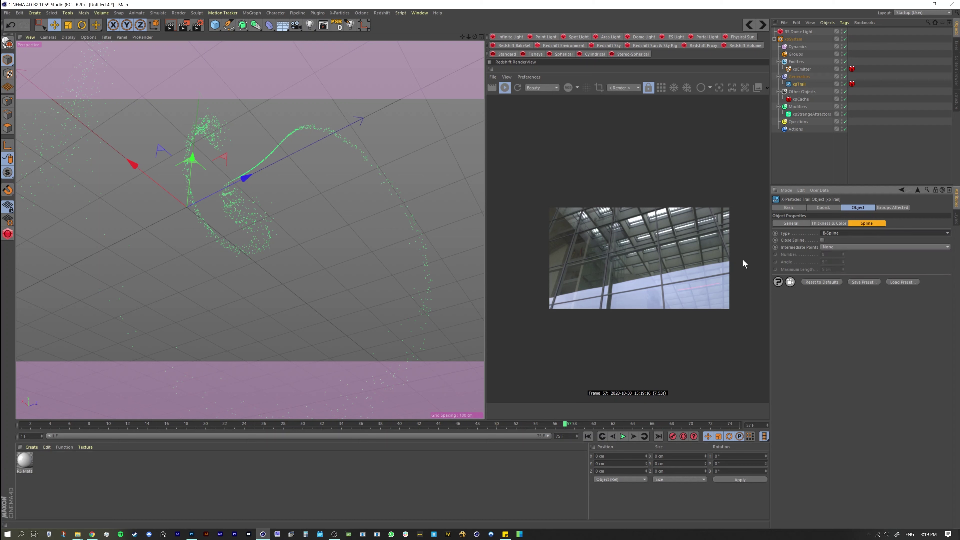
pyautogui.click(835, 247)
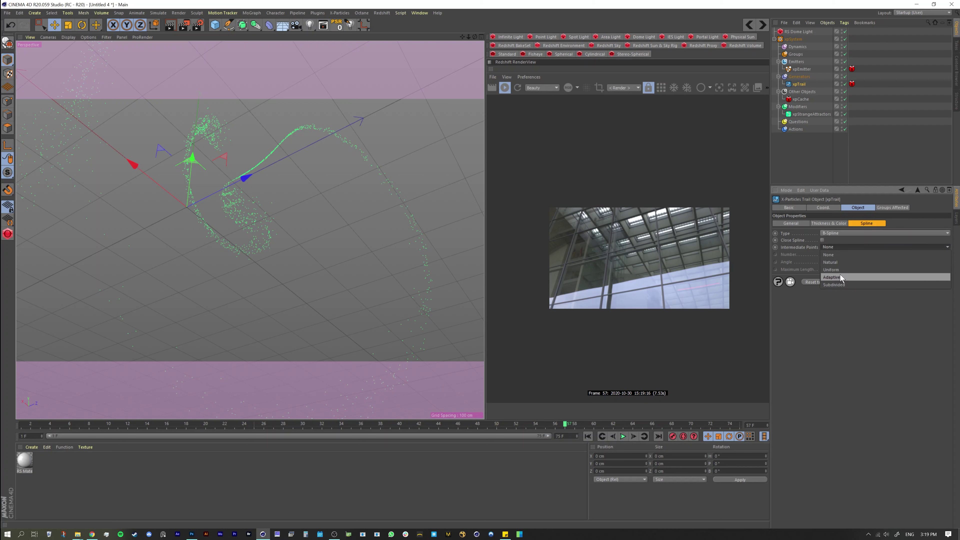
pyautogui.click(840, 263)
# Replay the simulation from the first frame, stop it at frame 52, and orbit the perspective view around the swirl.
pyautogui.click(587, 436)
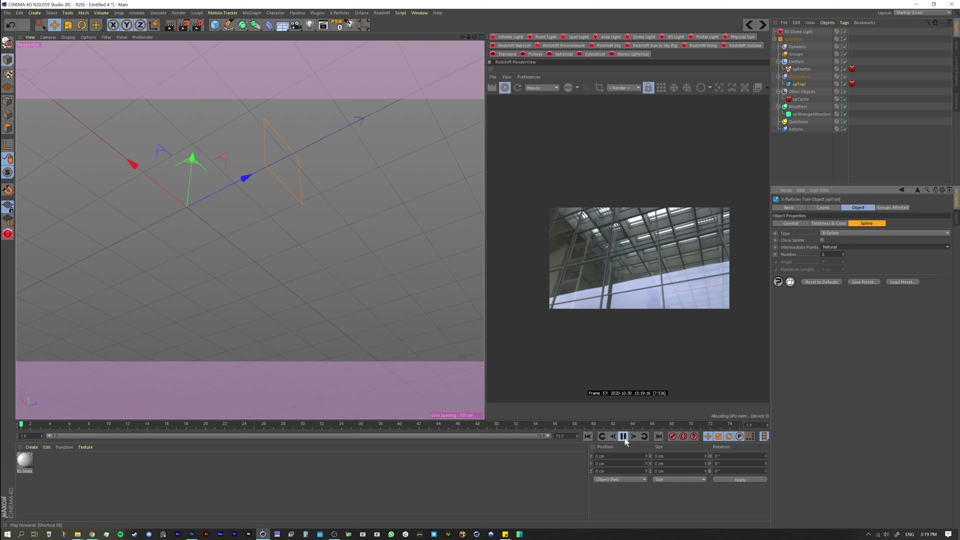
pyautogui.click(622, 436)
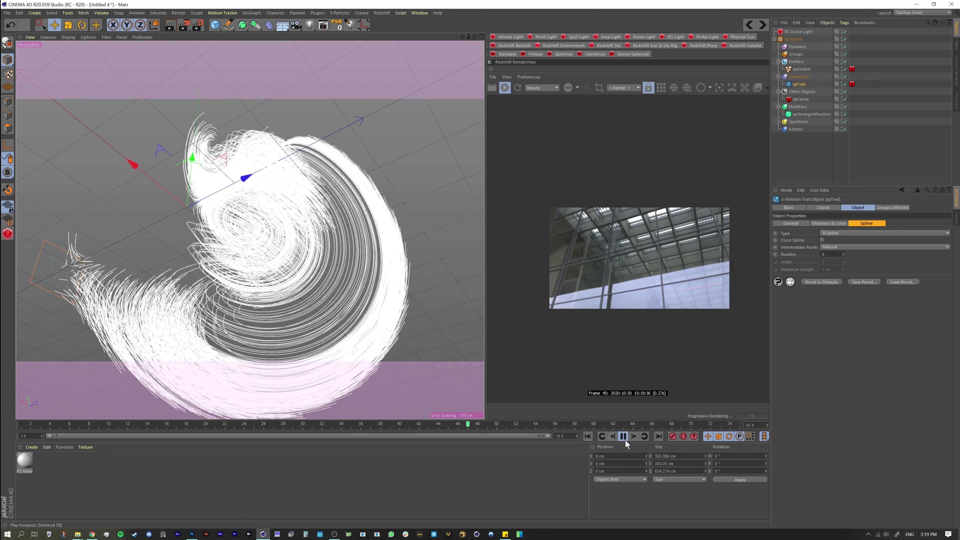
pyautogui.click(623, 435)
pyautogui.keyDown('alt'); pyautogui.moveTo(264, 295); pyautogui.dragTo(344, 261); pyautogui.keyUp('alt')
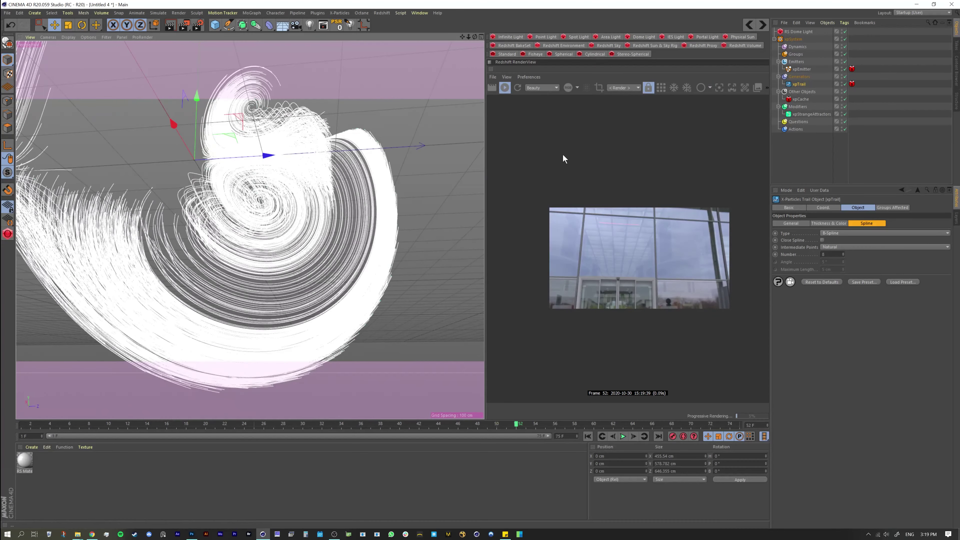
# Add a Redshift Object tag to xpTrail and set its curve mode to Hair Strands.
pyautogui.click(844, 23)
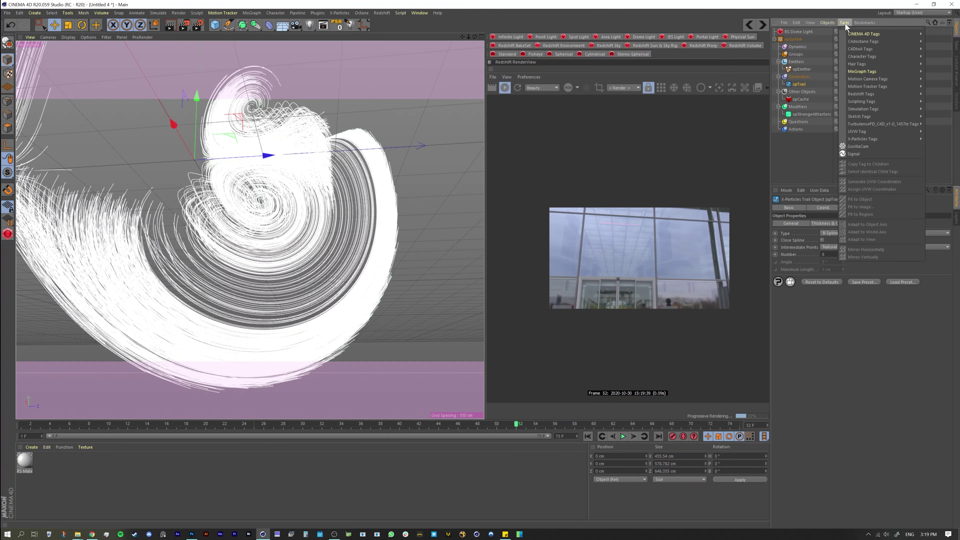
pyautogui.moveTo(858, 93)
pyautogui.click(818, 94)
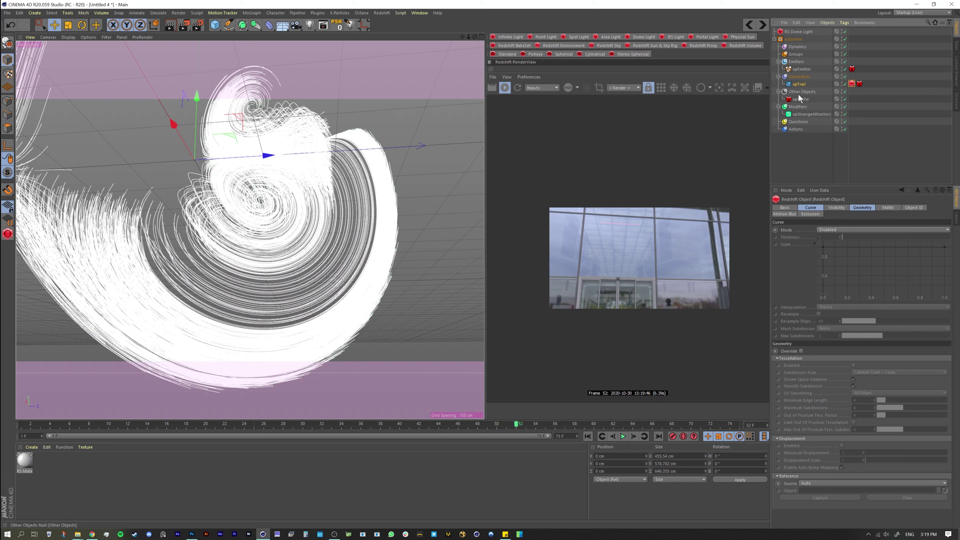
pyautogui.click(810, 207)
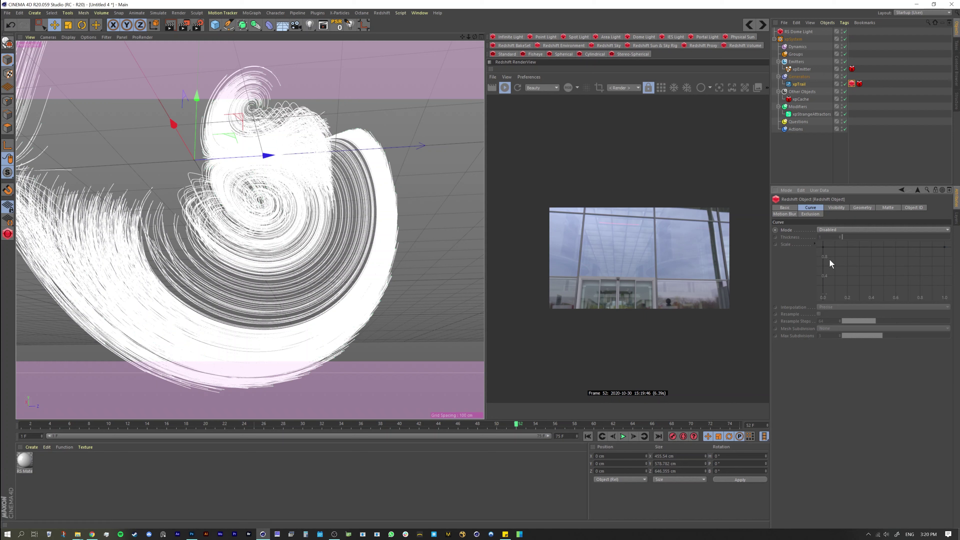
pyautogui.click(825, 229)
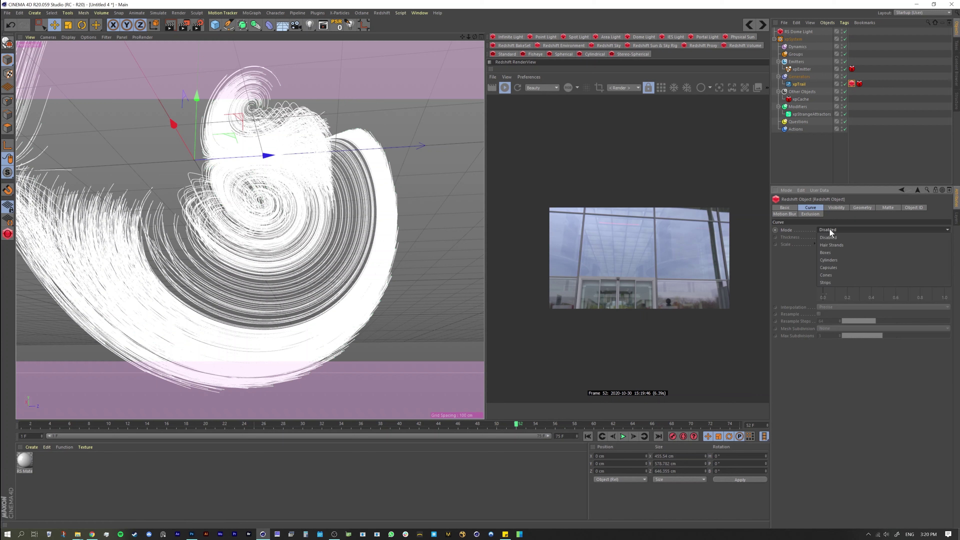
pyautogui.click(841, 236)
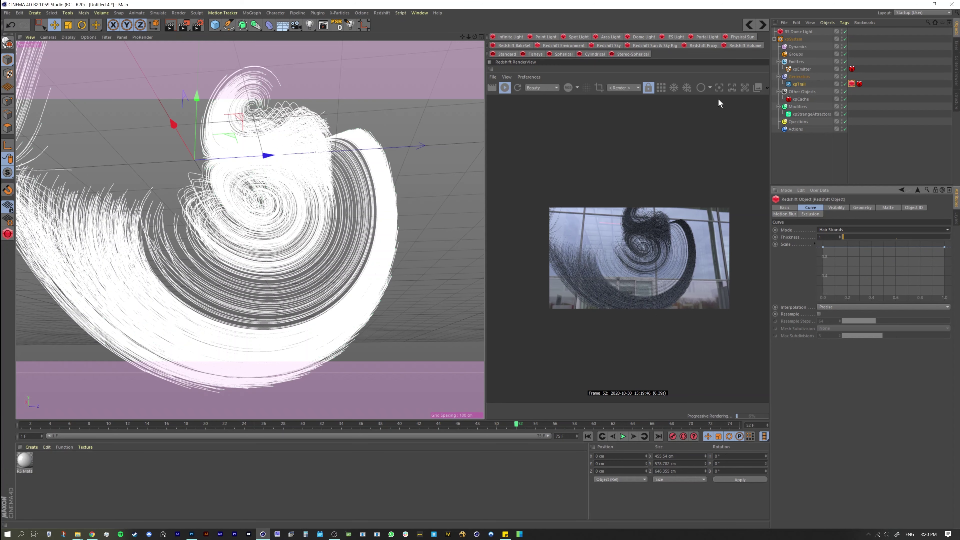
# Resize the interface areas to enlarge the Redshift render preview while keeping the object settings readable.
pyautogui.moveTo(485, 173); pyautogui.dragTo(432, 173)
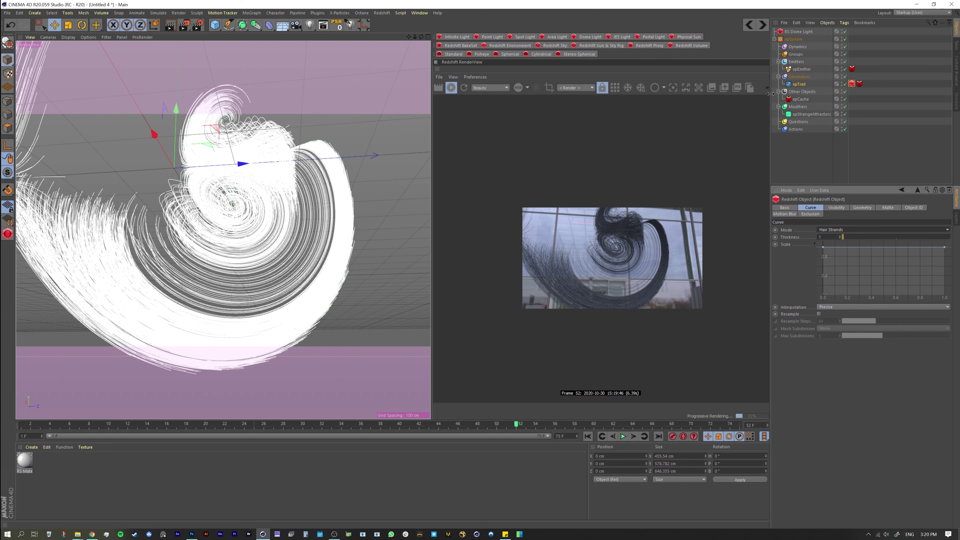
pyautogui.moveTo(769, 101); pyautogui.dragTo(853, 98)
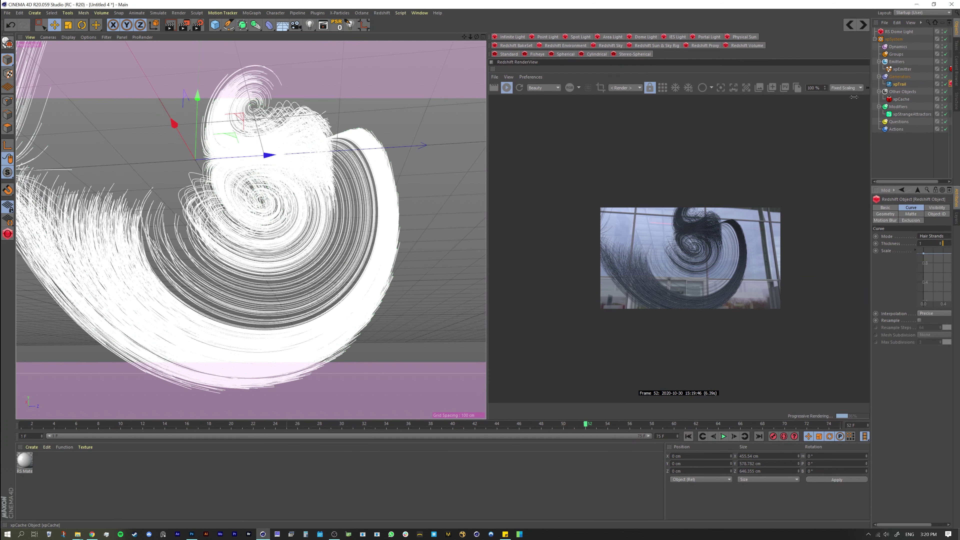
pyautogui.moveTo(486, 126); pyautogui.dragTo(407, 126)
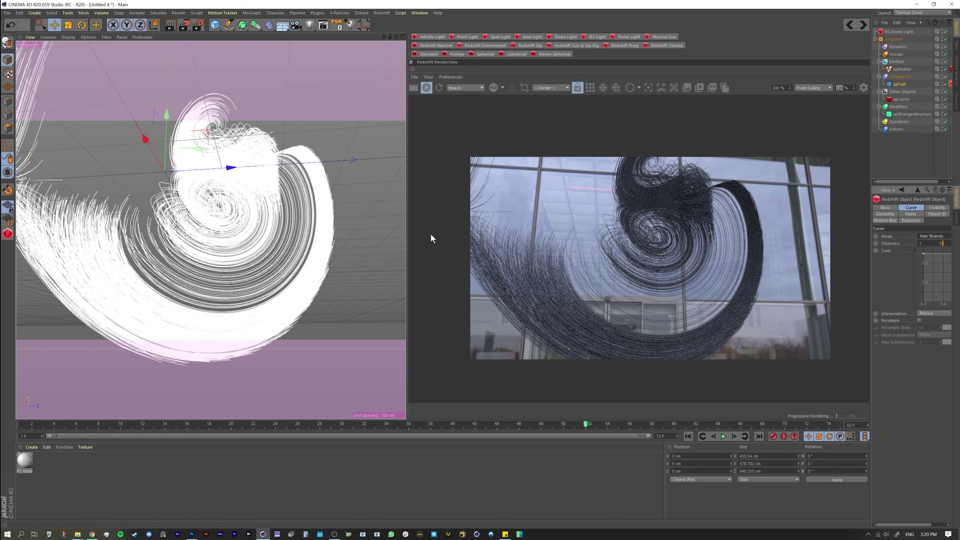
pyautogui.moveTo(870, 135); pyautogui.dragTo(838, 142)
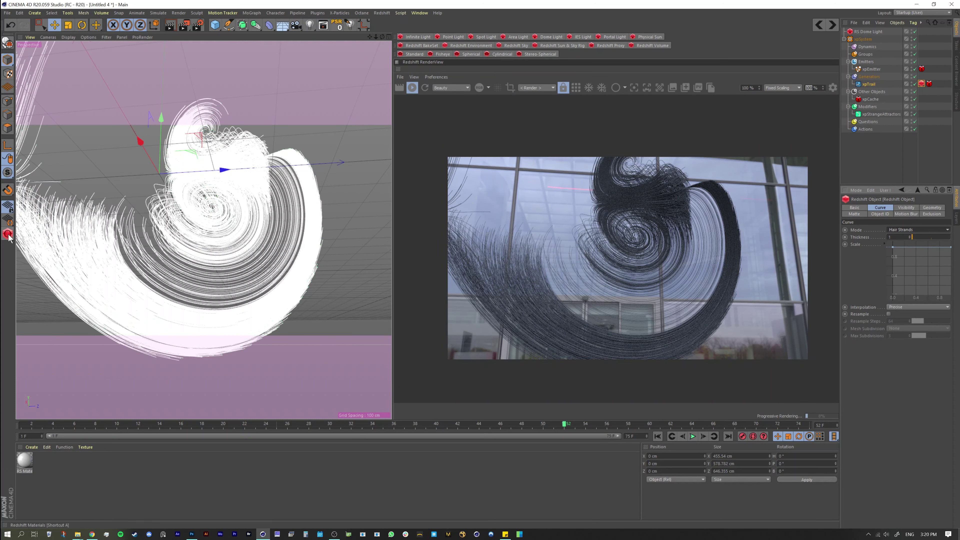
# Create a new Redshift material and apply it to the xpTrail object.
pyautogui.moveTo(8, 234); pyautogui.dragTo(53, 238)
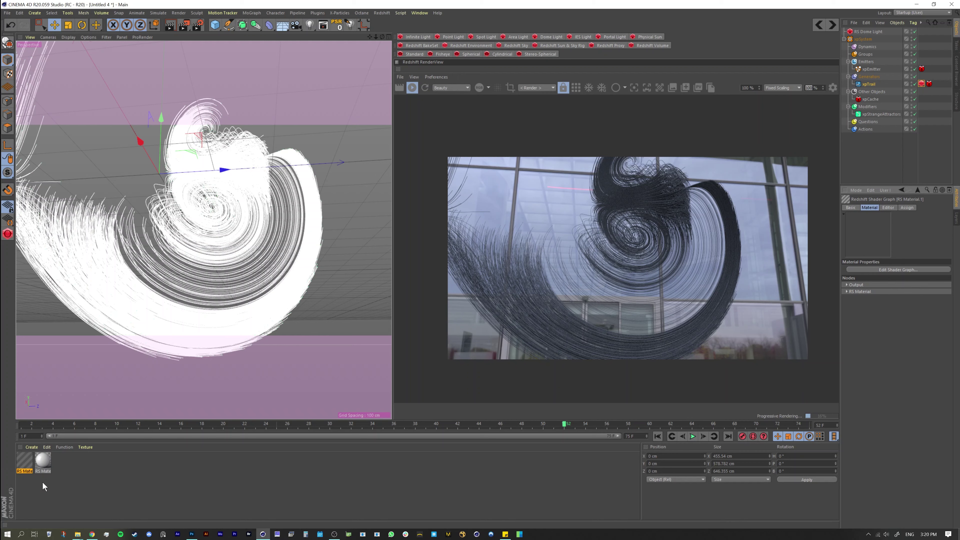
pyautogui.click(23, 461)
pyautogui.moveTo(27, 469); pyautogui.dragTo(248, 396)
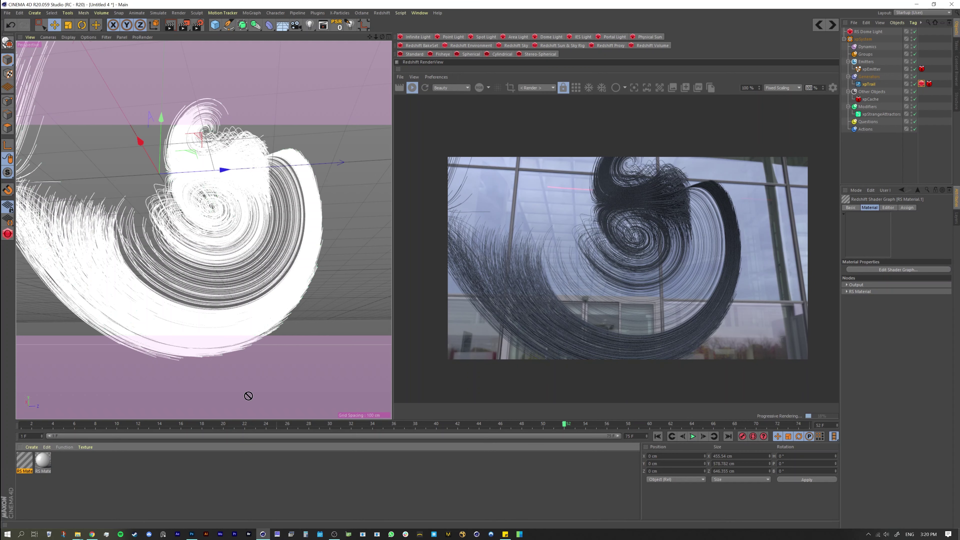
pyautogui.moveTo(868, 86); pyautogui.dragTo(869, 85)
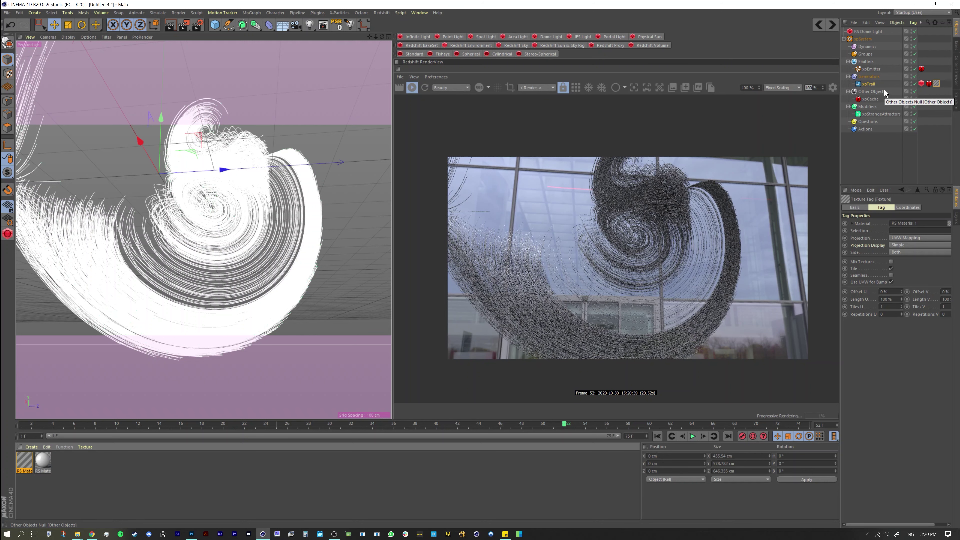
# Change the trail material's diffuse color to a saturated turquoise green and close the shader graph.
pyautogui.doubleClick(27, 462)
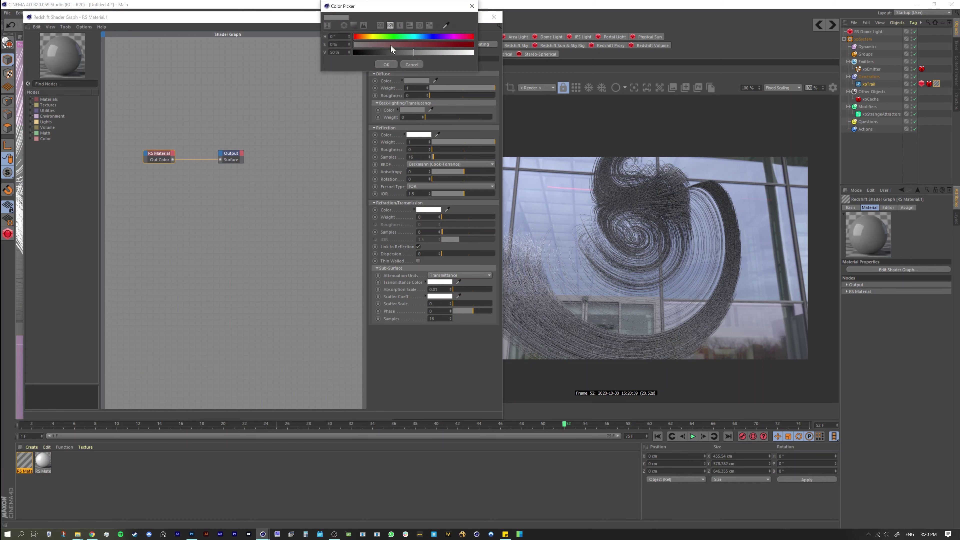
pyautogui.moveTo(424, 44)
pyautogui.mouseDown()
pyautogui.moveTo(432, 47)
pyautogui.moveTo(409, 36)
pyautogui.mouseUp()
pyautogui.click(386, 64)
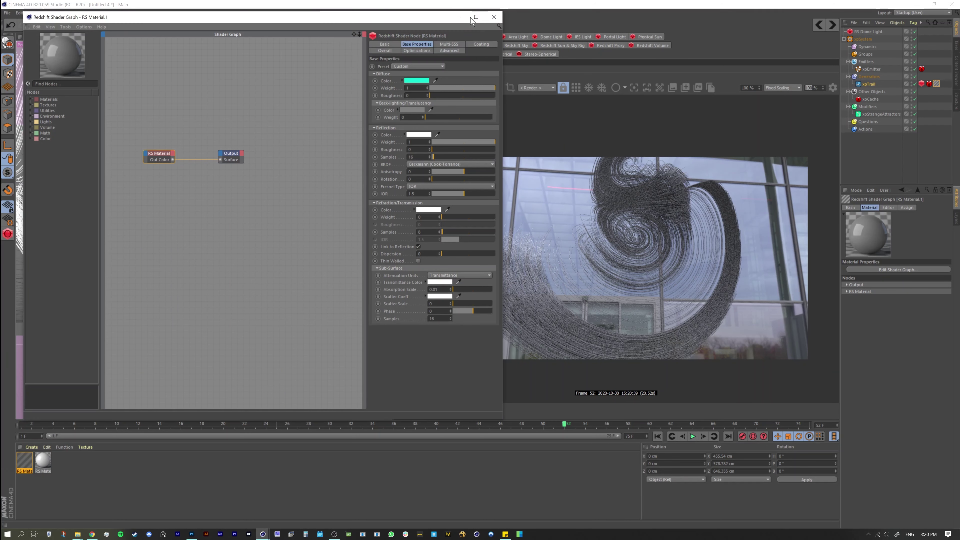
pyautogui.click(494, 17)
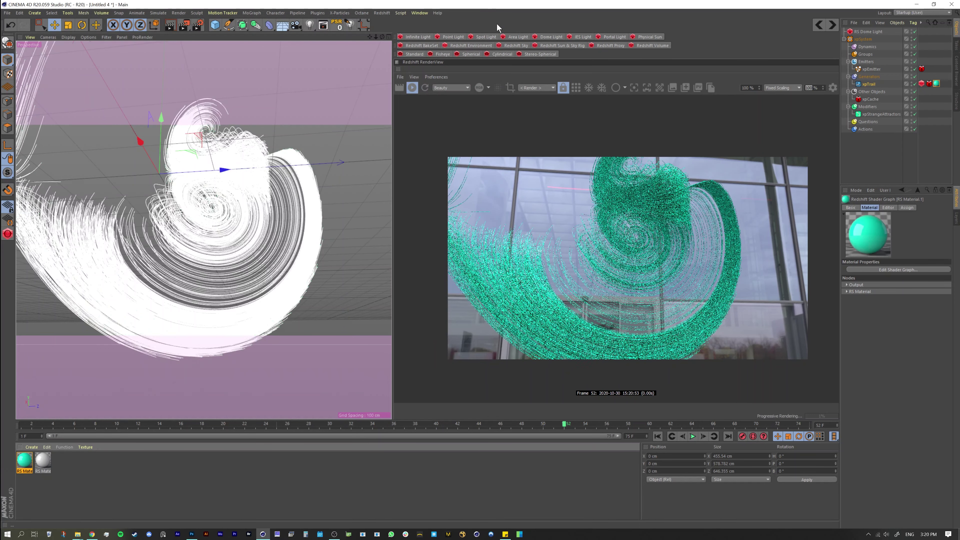
# Save the scene to the Desktop folder under the name Untitled 4.
pyautogui.hotkey('ctrl', 's')
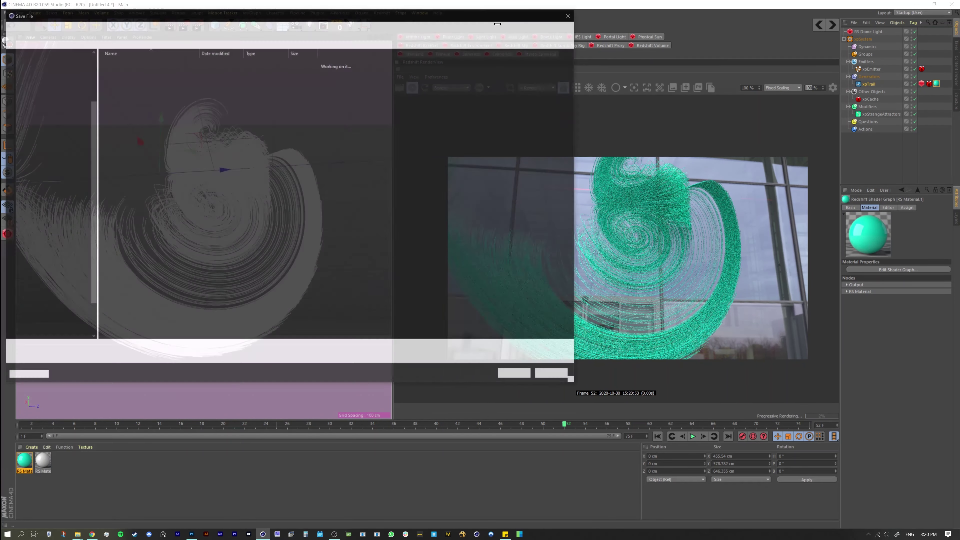
pyautogui.scroll(3, 93, 56)
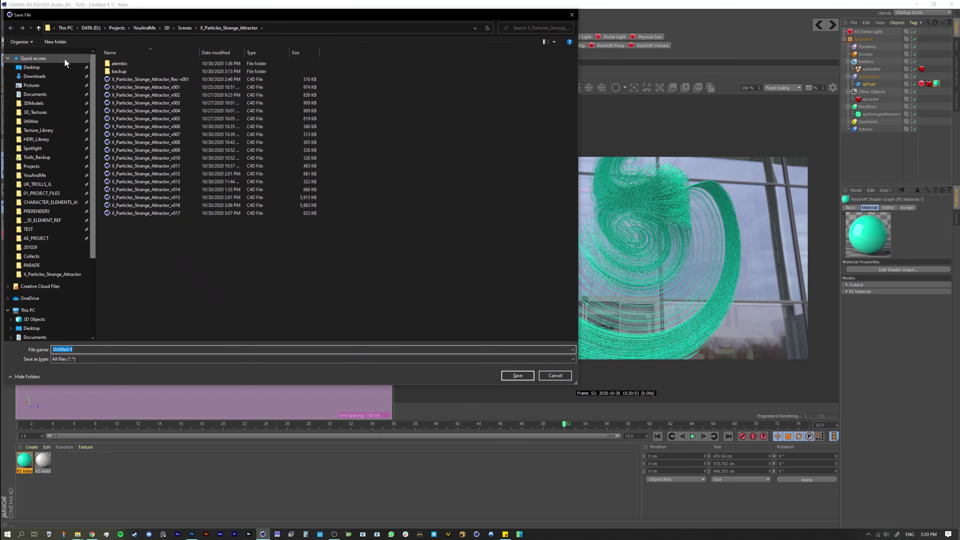
pyautogui.click(69, 68)
pyautogui.click(517, 376)
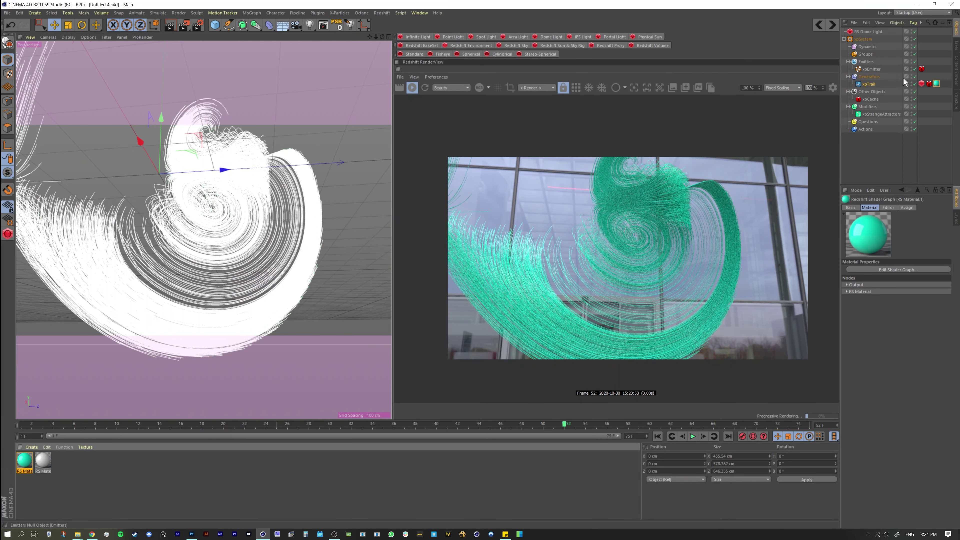
# Disable the environment background of the RS Dome Light and tilt the perspective view of the trails.
pyautogui.click(866, 31)
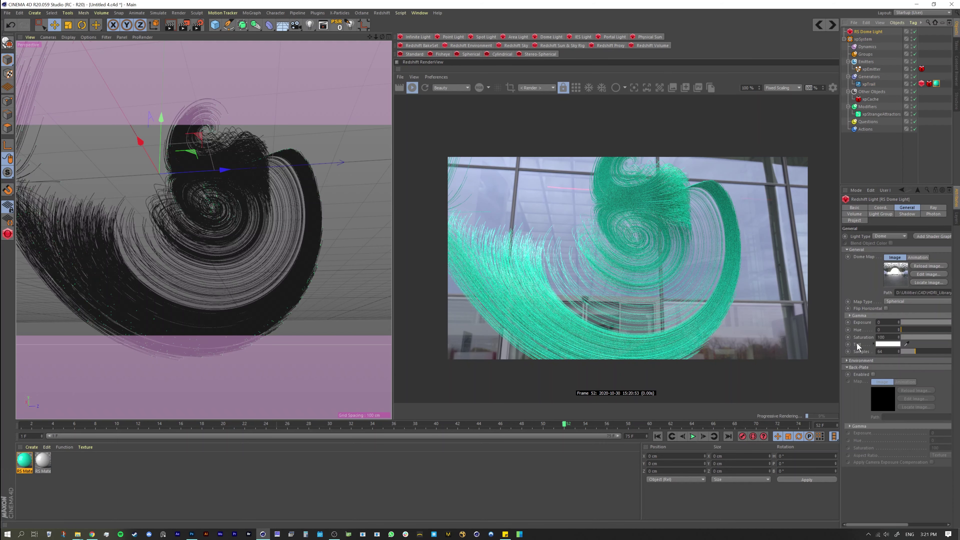
pyautogui.click(853, 361)
pyautogui.click(902, 367)
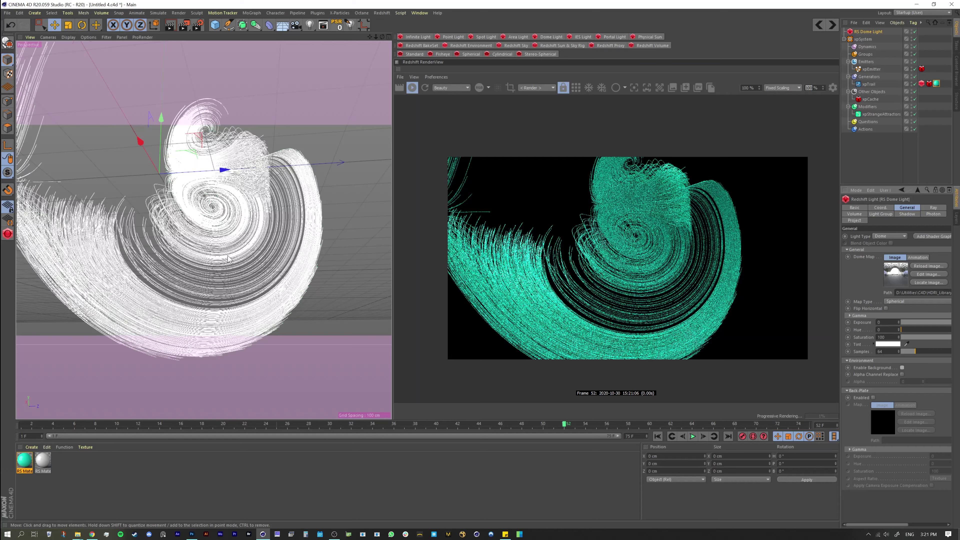
pyautogui.moveTo(216, 275)
pyautogui.keyDown('alt'); pyautogui.mouseDown()
pyautogui.moveTo(151, 279)
pyautogui.moveTo(212, 247)
pyautogui.mouseUp(); pyautogui.keyUp('alt')
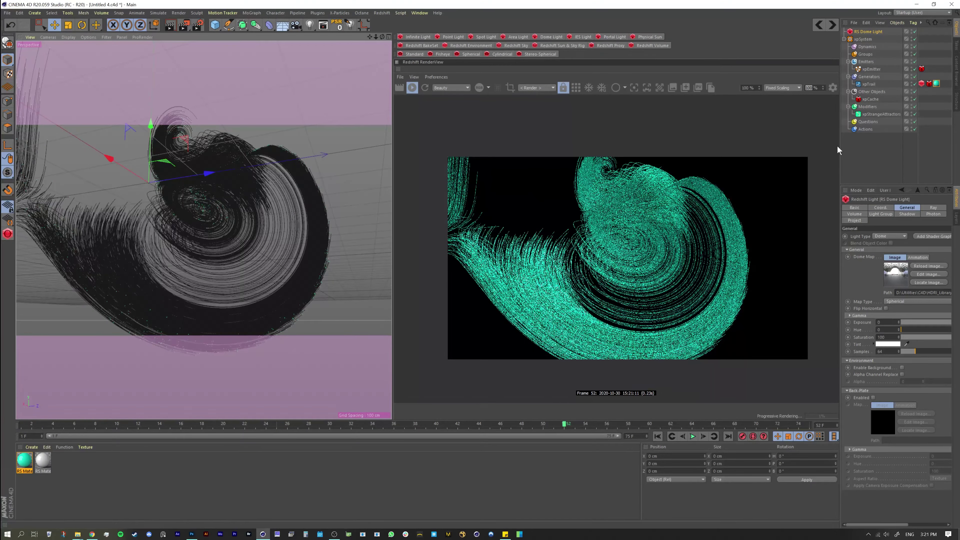
# Set the curve mode of xpTrail's Redshift Object tag to Cones with a thickness of 50.
pyautogui.moveTo(839, 146); pyautogui.dragTo(782, 145)
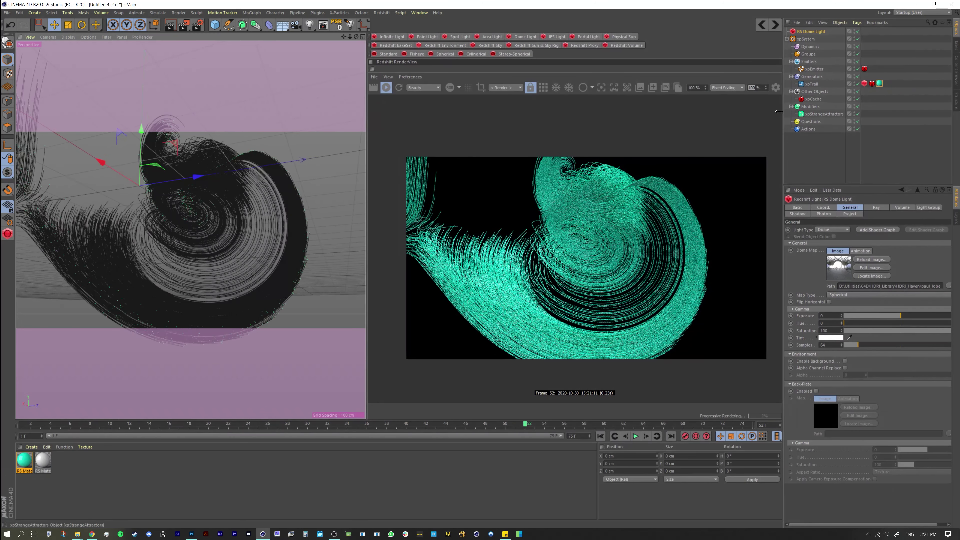
pyautogui.click(812, 84)
pyautogui.click(864, 83)
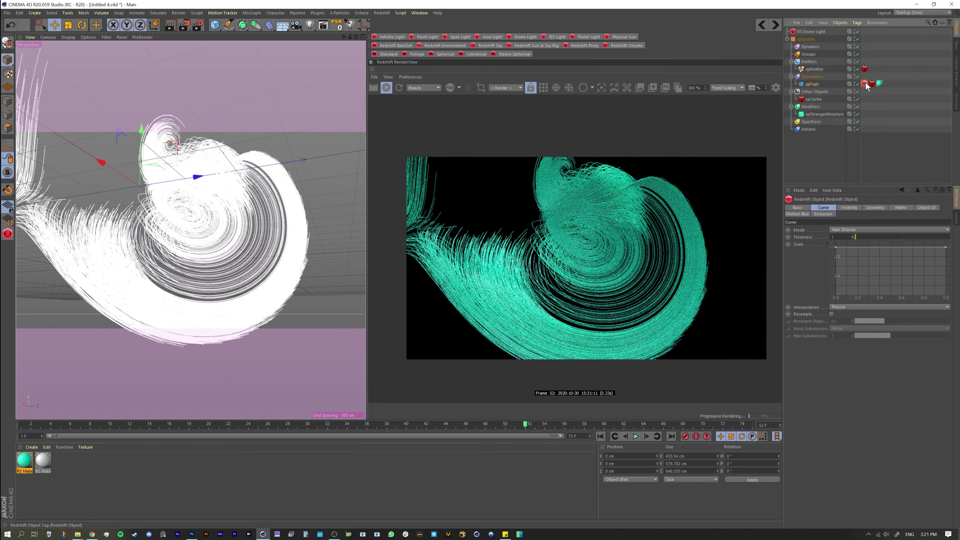
pyautogui.click(843, 230)
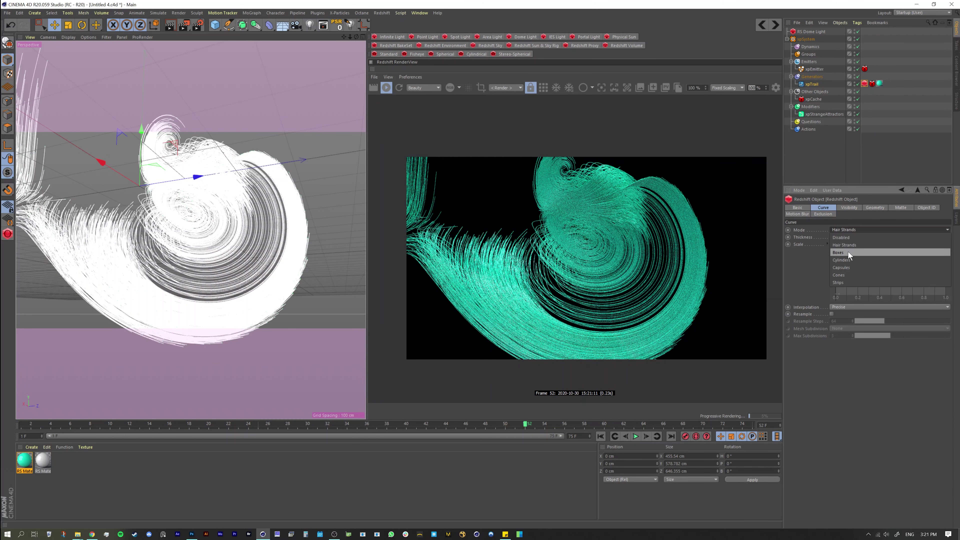
pyautogui.click(849, 274)
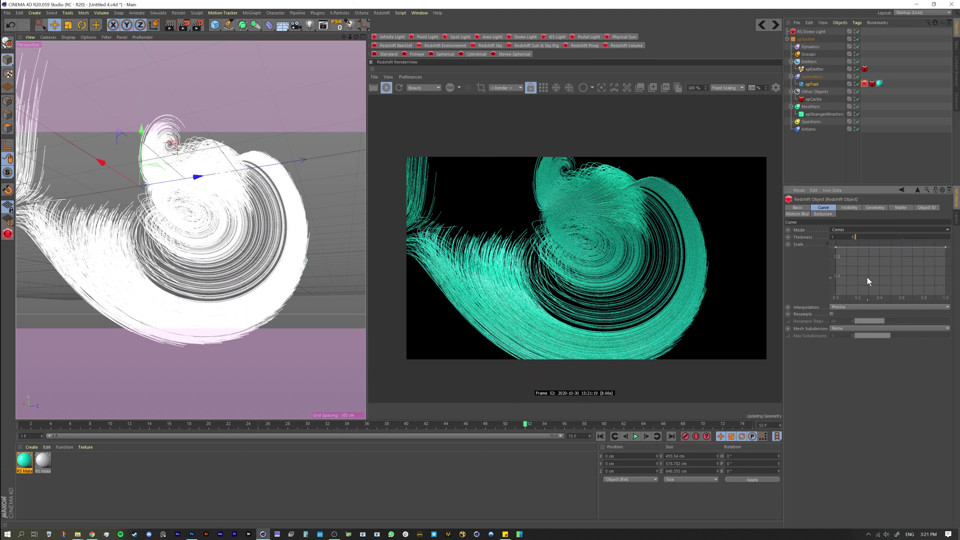
pyautogui.click(836, 237)
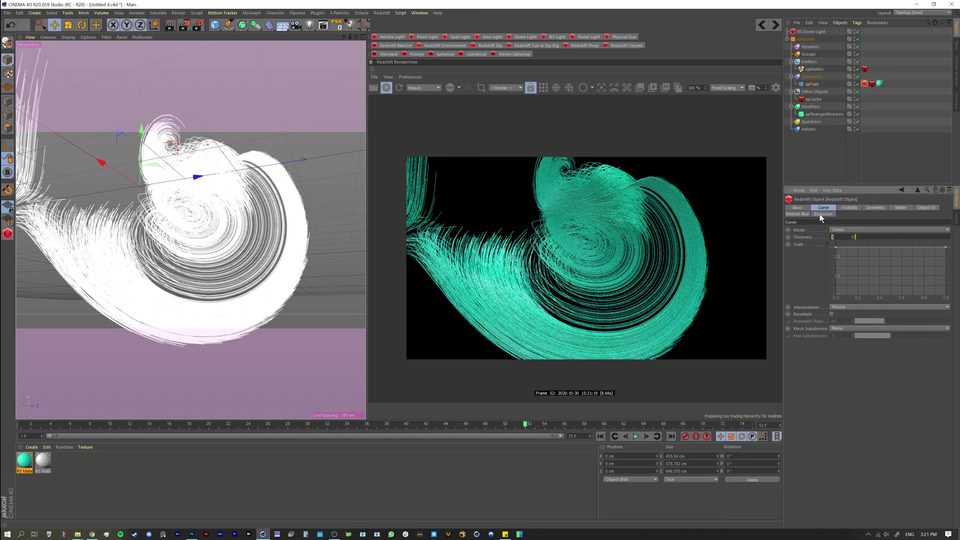
pyautogui.write('50')
pyautogui.press('Return')
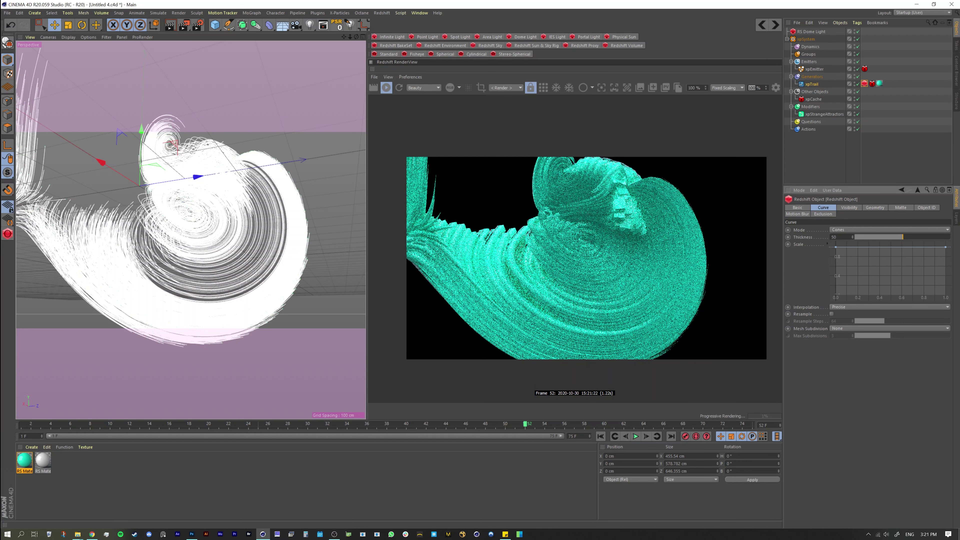
# Set the curve mode of xpTrail's Redshift Object tag to Boxes with a thickness of 15.
pyautogui.keyDown('alt'); pyautogui.moveTo(148, 227); pyautogui.dragTo(126, 230); pyautogui.keyUp('alt')
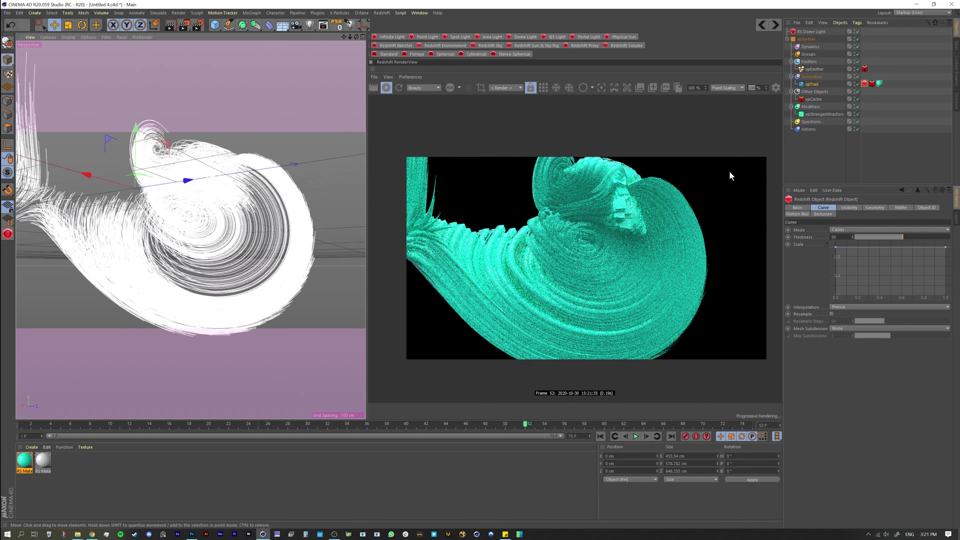
pyautogui.click(836, 237)
pyautogui.press('Return')
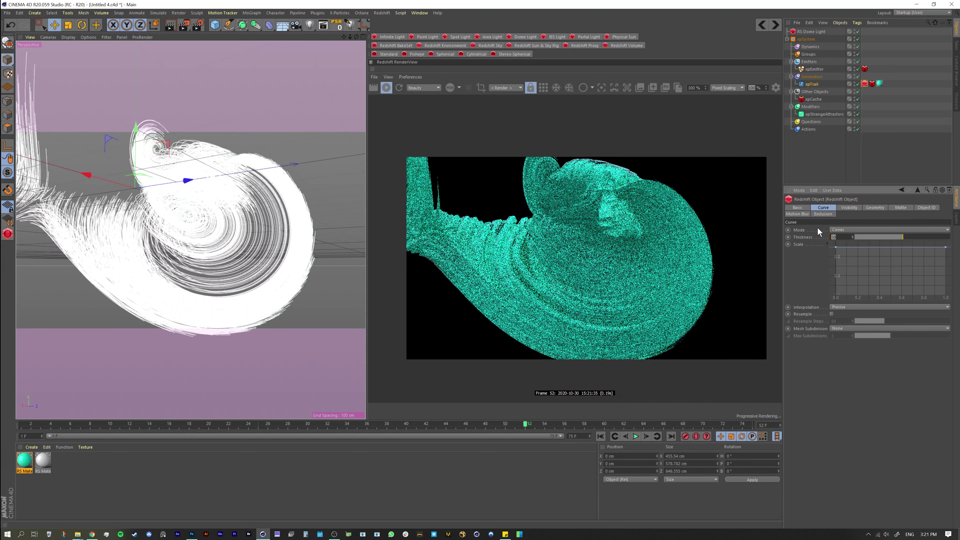
pyautogui.click(843, 230)
pyautogui.click(846, 252)
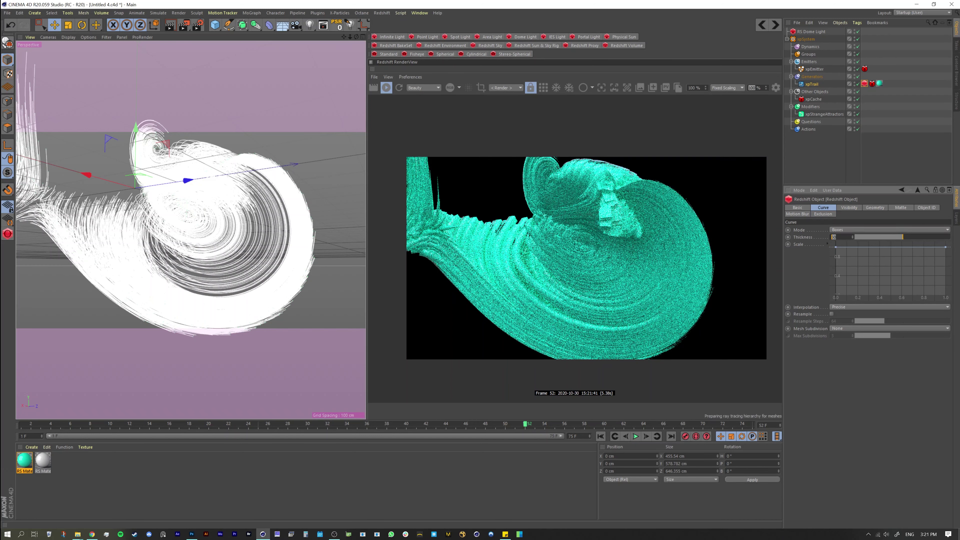
pyautogui.write('15')
pyautogui.press('Return')
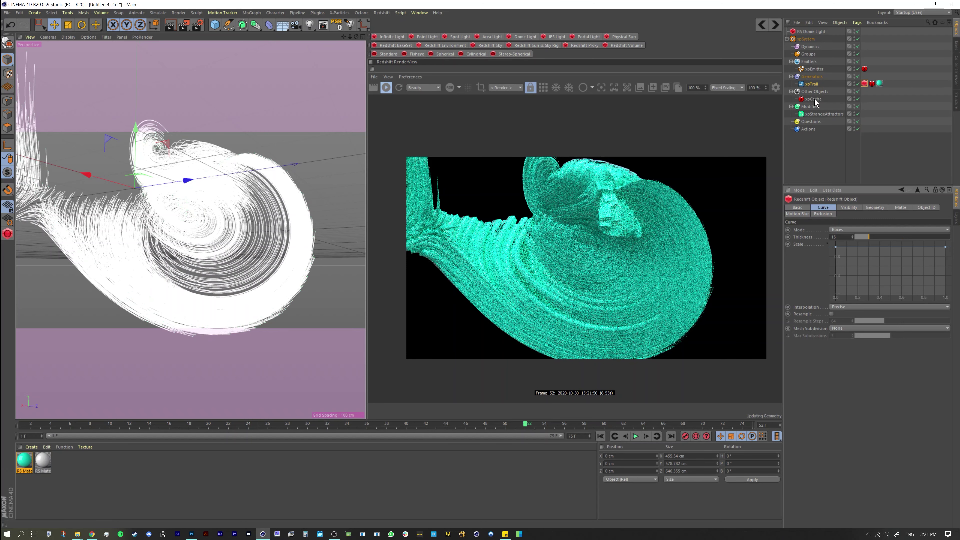
# Return the timeline to the first frame and set xpEmitter's birthrate to 300.
pyautogui.hotkey('shift', 'f')
pyautogui.click(813, 83)
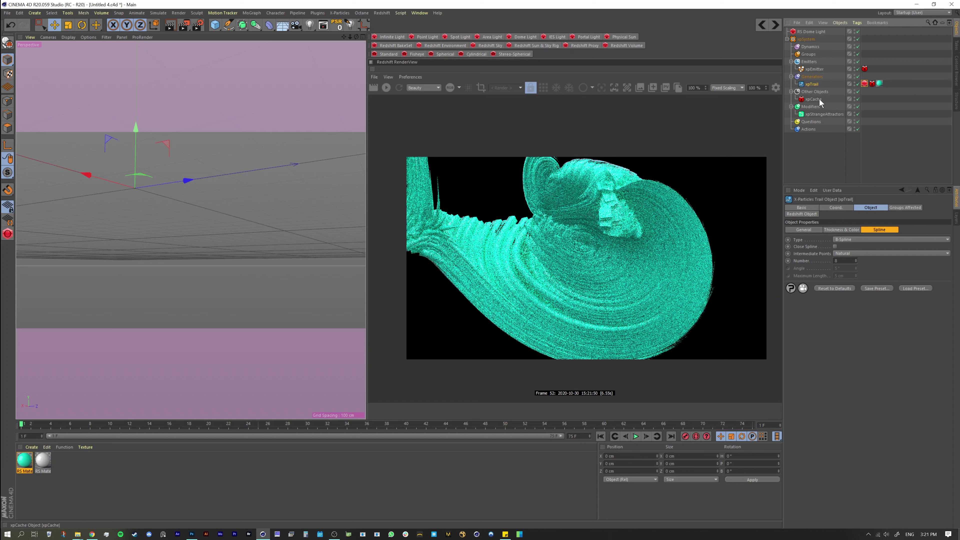
pyautogui.click(816, 99)
pyautogui.click(812, 84)
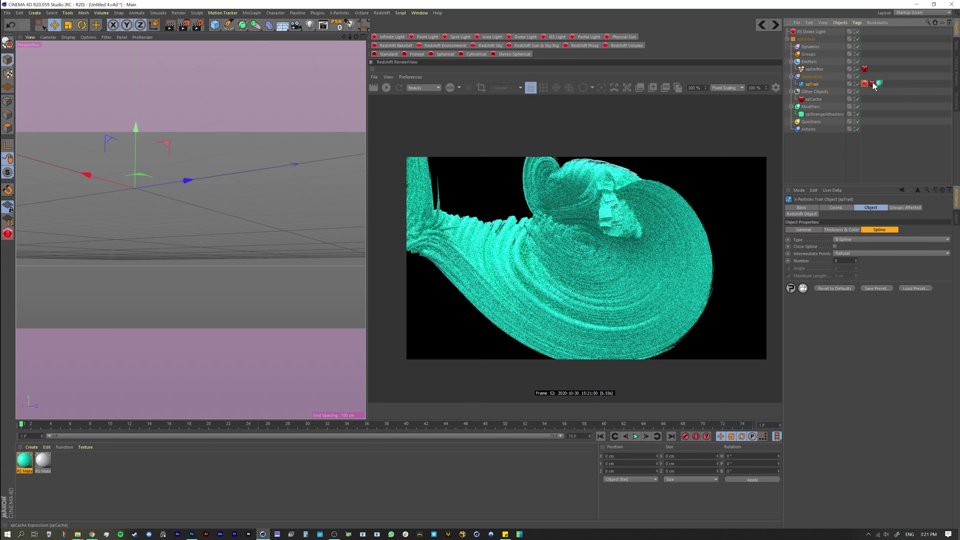
pyautogui.click(811, 100)
pyautogui.click(814, 85)
pyautogui.click(814, 69)
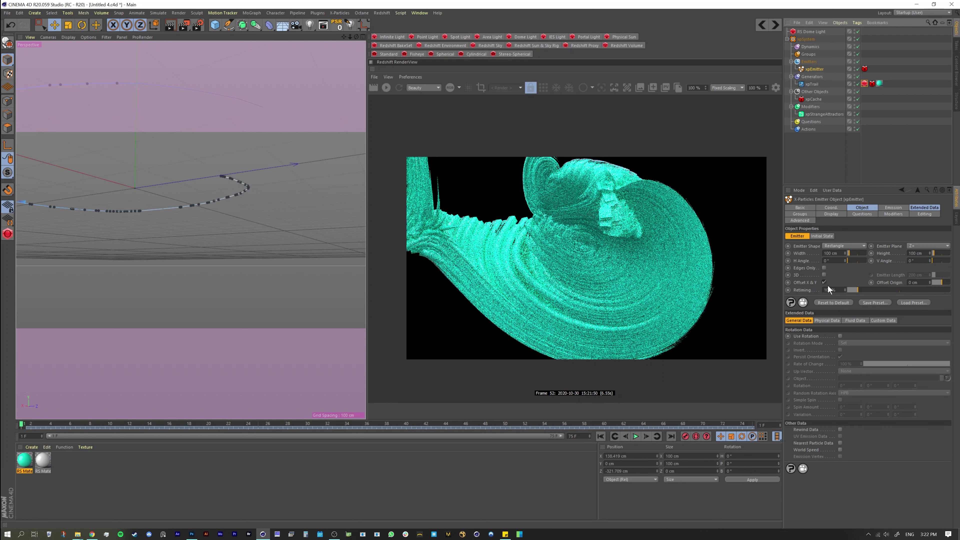
pyautogui.click(895, 208)
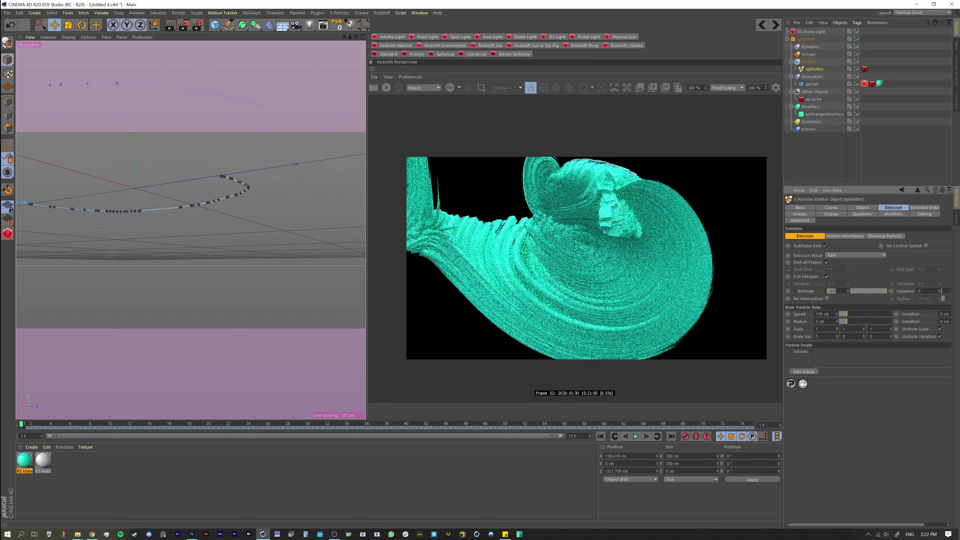
pyautogui.write('300')
pyautogui.press('Return')
# Rebuild the xpCache by overwriting the existing cache, go to frame 49 and restart the Redshift live render.
pyautogui.click(813, 99)
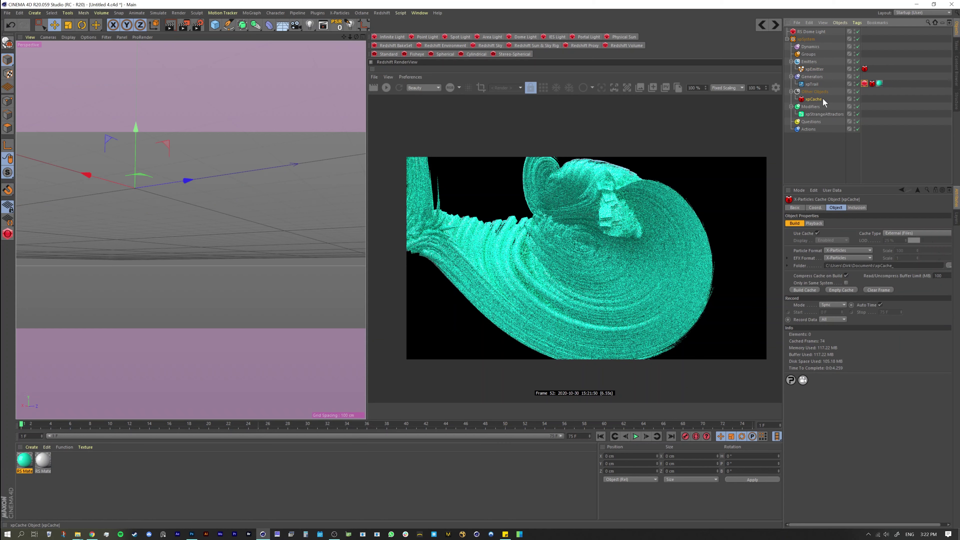
pyautogui.click(807, 289)
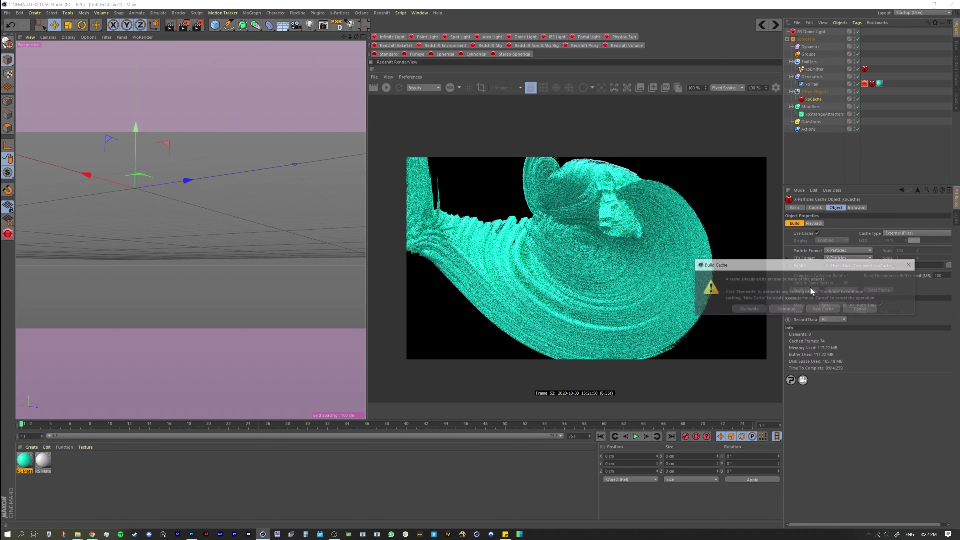
pyautogui.click(751, 310)
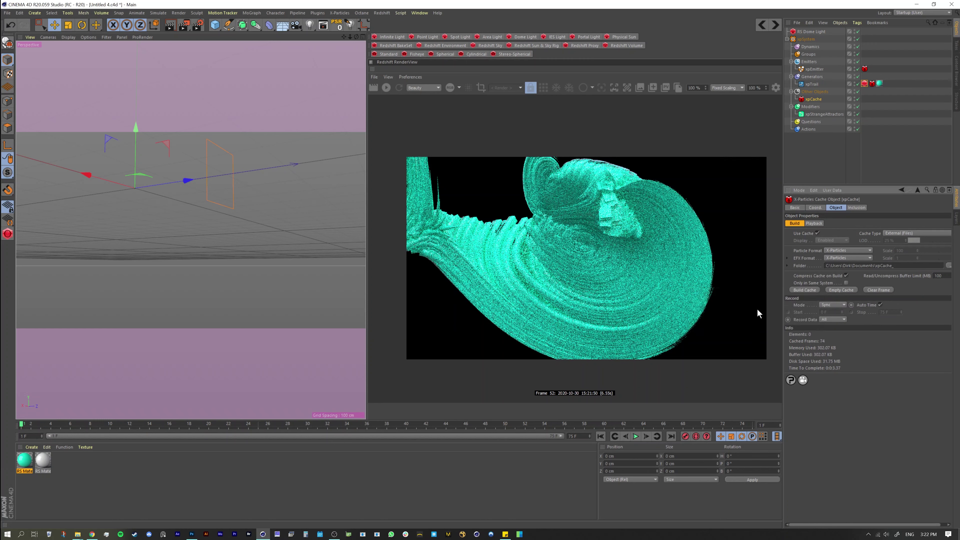
pyautogui.moveTo(96, 425); pyautogui.dragTo(496, 424)
pyautogui.click(386, 87)
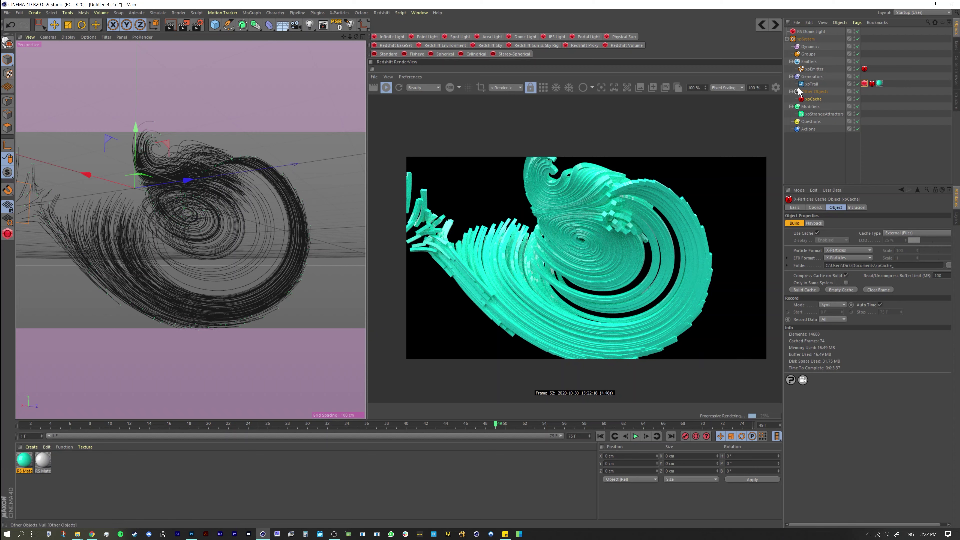
# Try tapering the trails by adding a midpoint to the Redshift curve's Scale graph and lowering both end points, and undo the tapering.
pyautogui.click(864, 83)
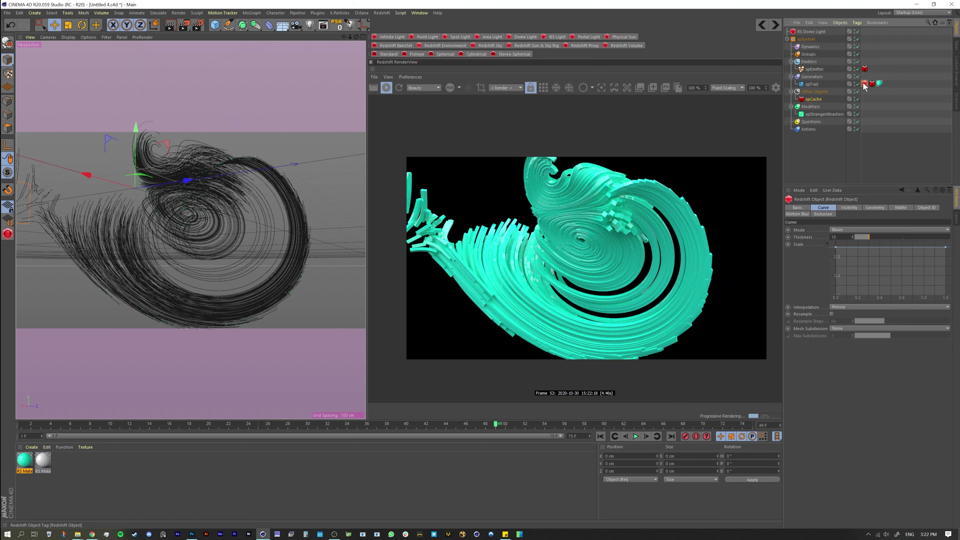
pyautogui.keyDown('ctrl'); pyautogui.click(892, 247); pyautogui.keyUp('ctrl')
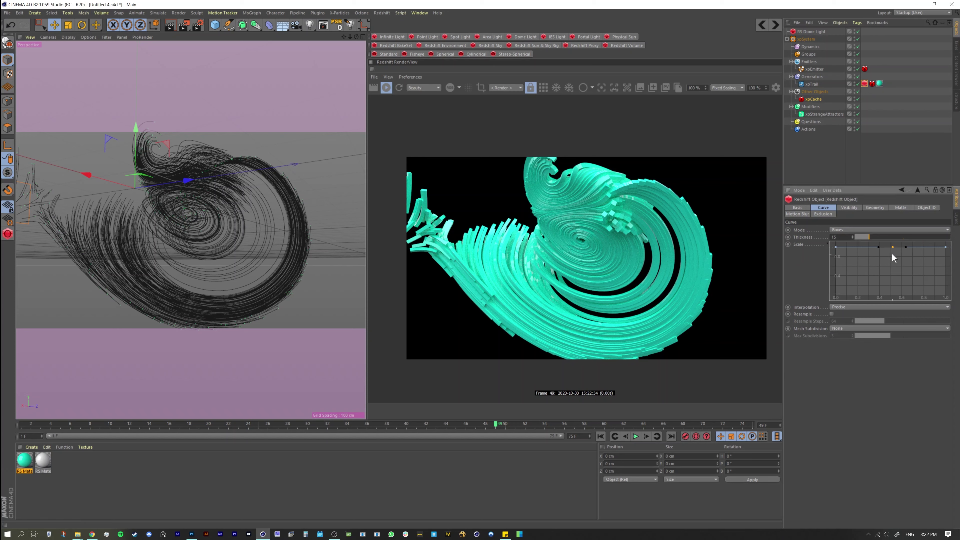
pyautogui.moveTo(835, 247); pyautogui.dragTo(835, 285)
pyautogui.moveTo(946, 247); pyautogui.dragTo(959, 294)
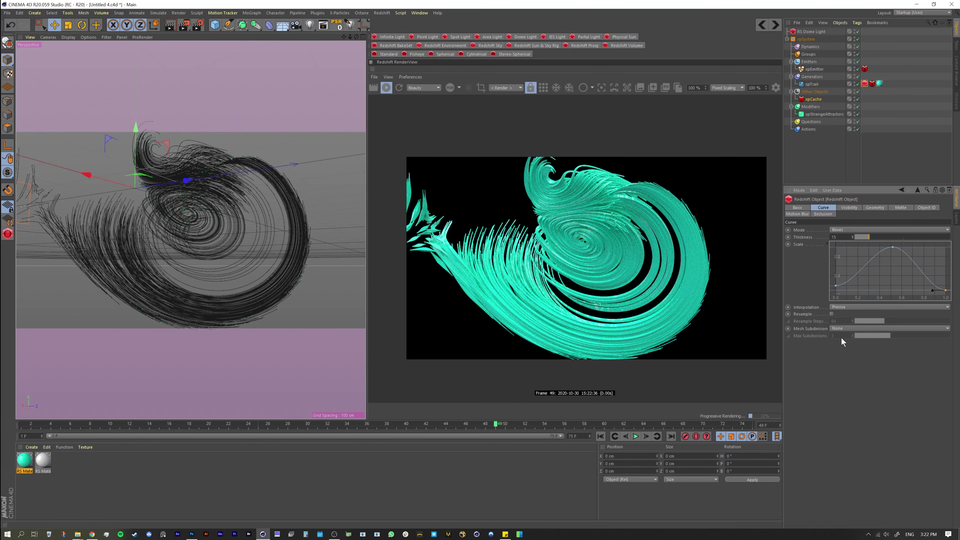
pyautogui.hotkey('ctrl', 'z')
pyautogui.hotkey('ctrl', 'z')
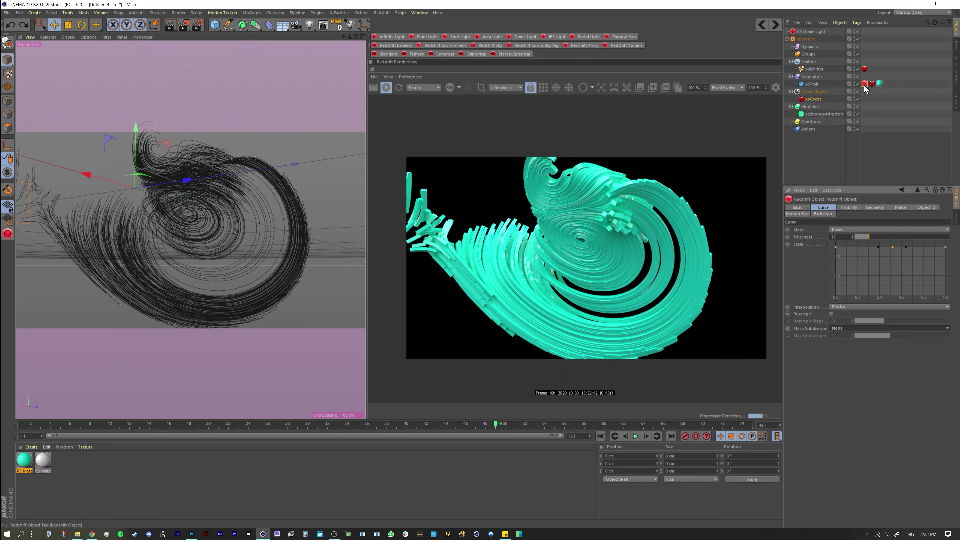
# Set the curve thickness of xpTrail's Redshift Object tag to 1.
pyautogui.moveTo(840, 237); pyautogui.dragTo(812, 223)
pyautogui.write('1')
pyautogui.press('Return')
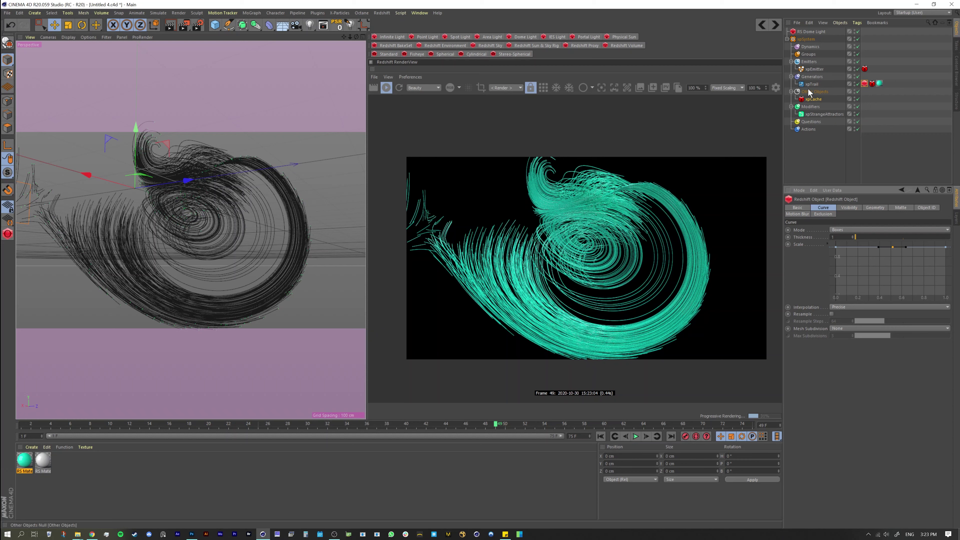
# Add a Redshift Object tag to xpEmitter and set its particle mode to Sphere Instances.
pyautogui.click(812, 69)
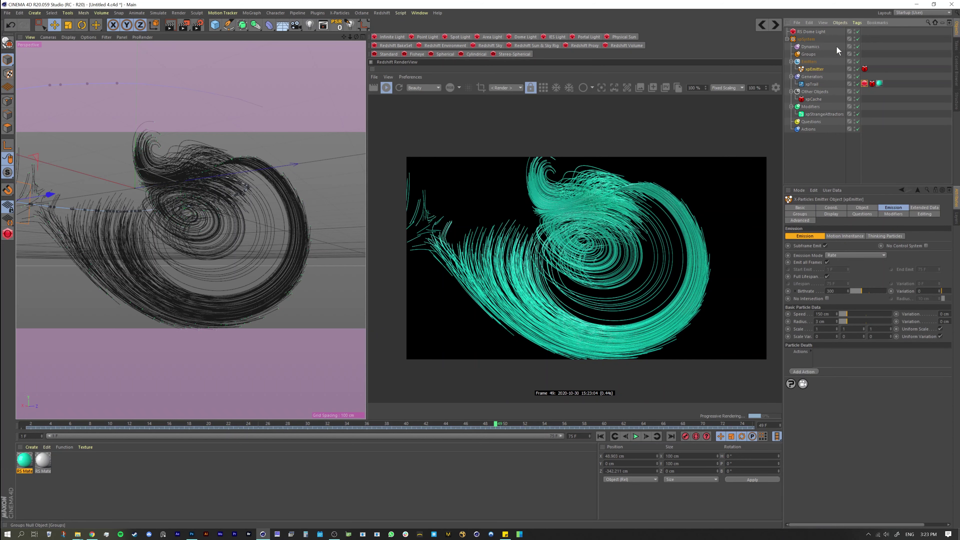
pyautogui.click(857, 23)
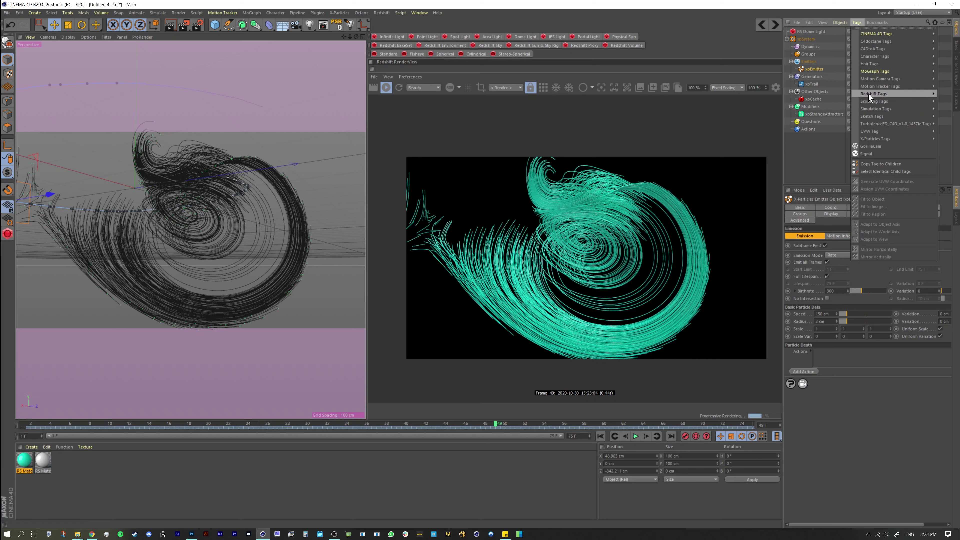
pyautogui.moveTo(868, 94)
pyautogui.click(839, 98)
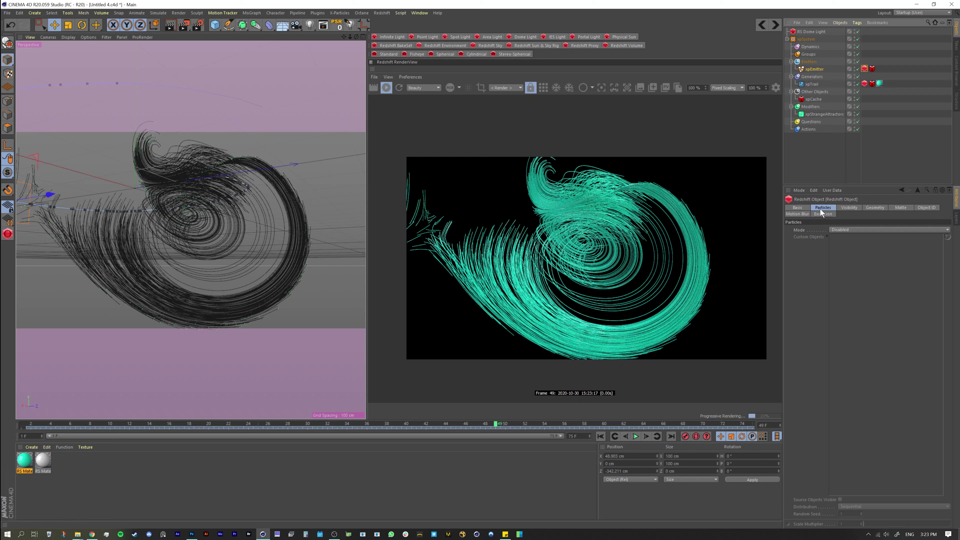
pyautogui.click(834, 229)
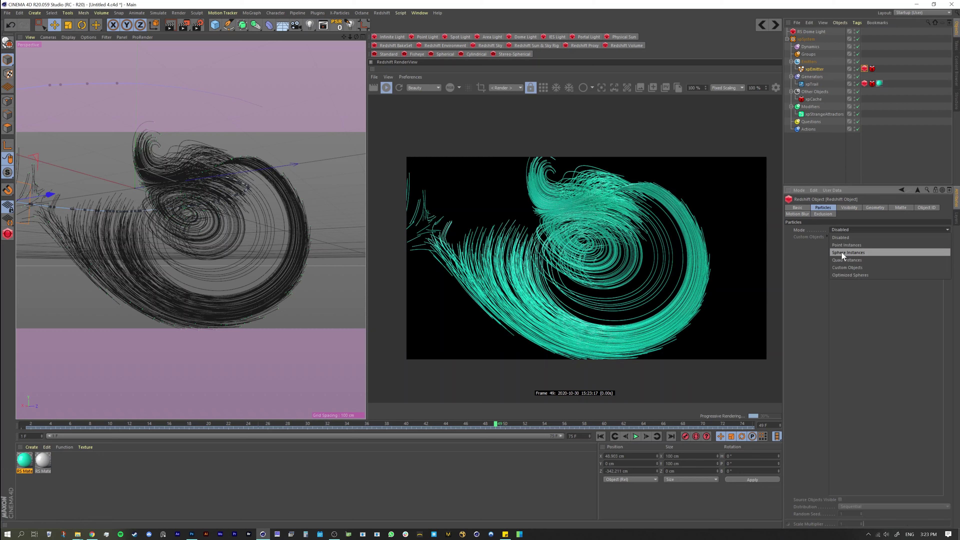
pyautogui.click(841, 253)
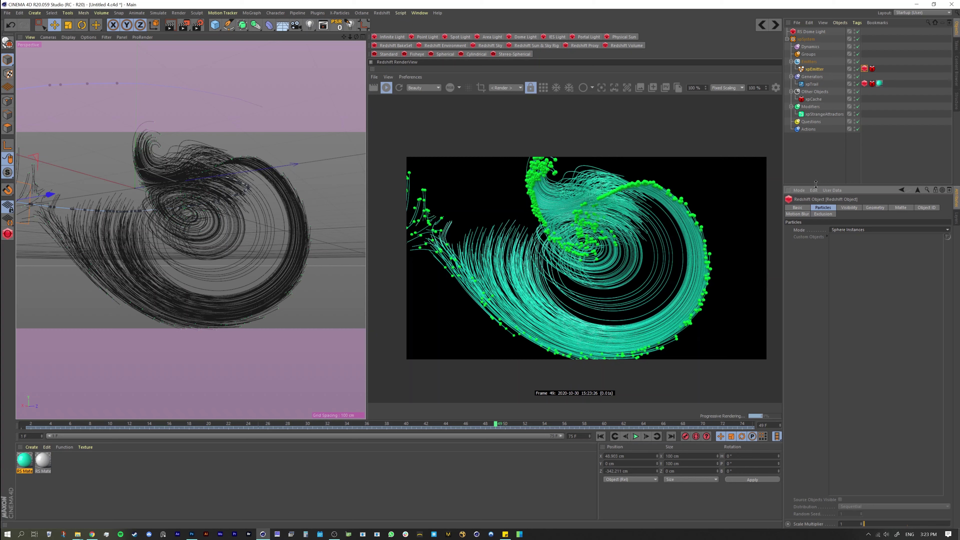
# Change xpEmitter's particle display color to a saturated violet with hue 265°, saturation 95% and value 85%.
pyautogui.click(814, 69)
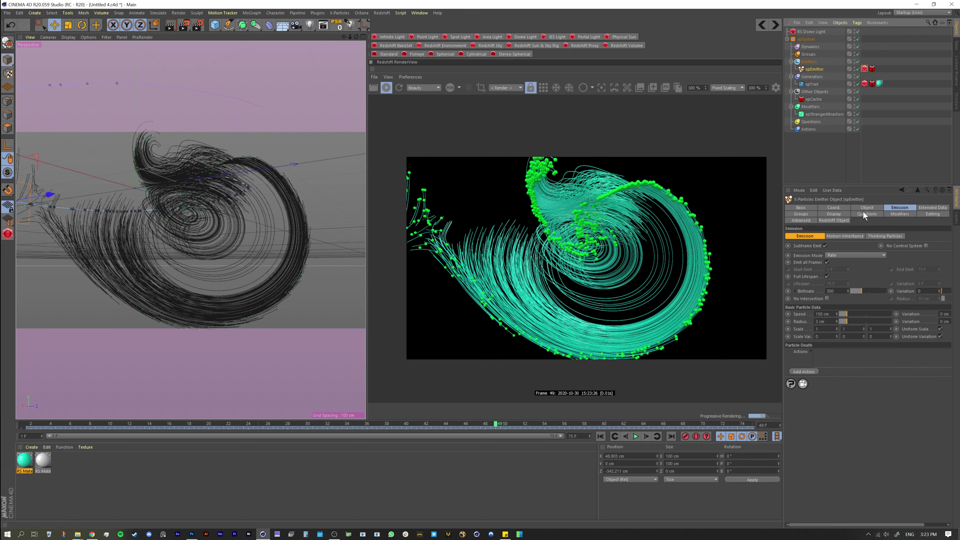
pyautogui.click(866, 208)
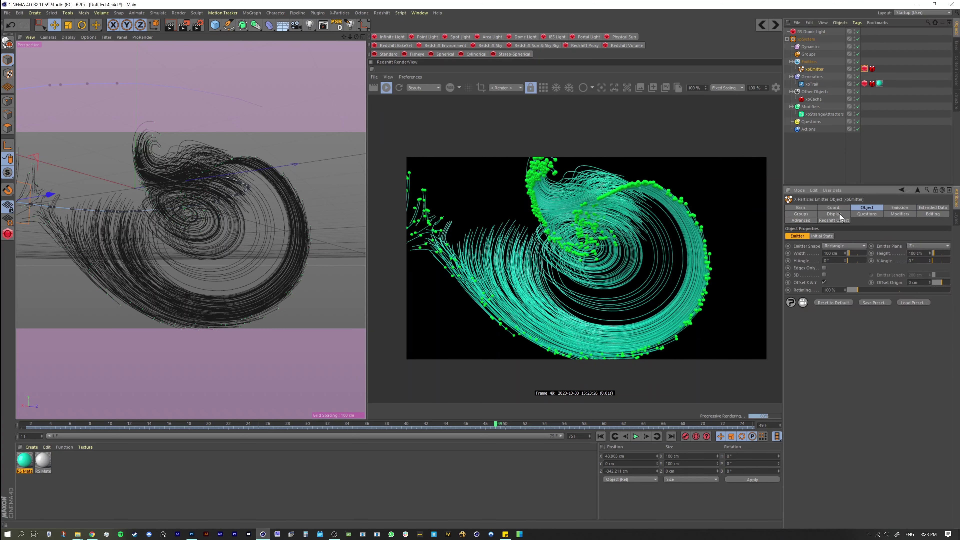
pyautogui.click(834, 214)
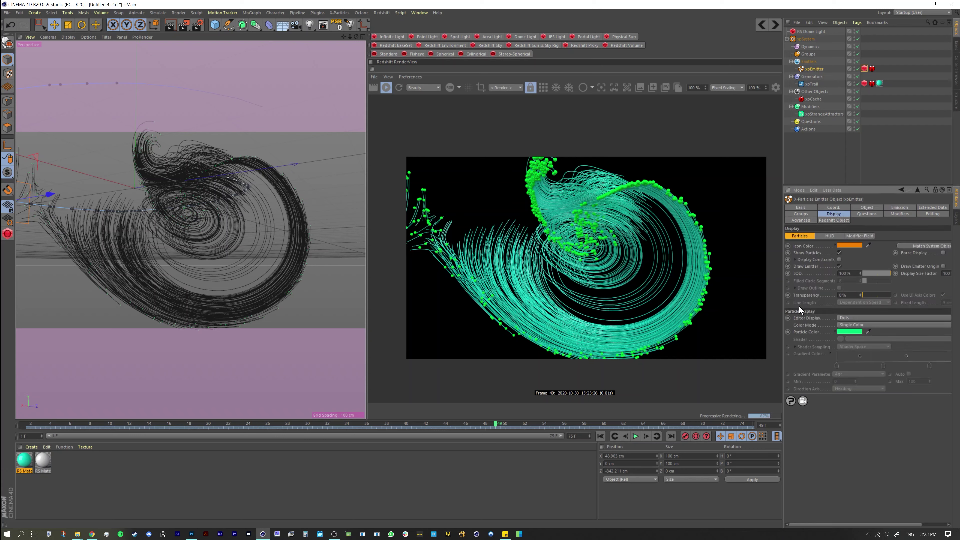
pyautogui.click(844, 330)
pyautogui.moveTo(832, 338); pyautogui.dragTo(912, 336)
pyautogui.click(901, 344)
pyautogui.click(886, 329)
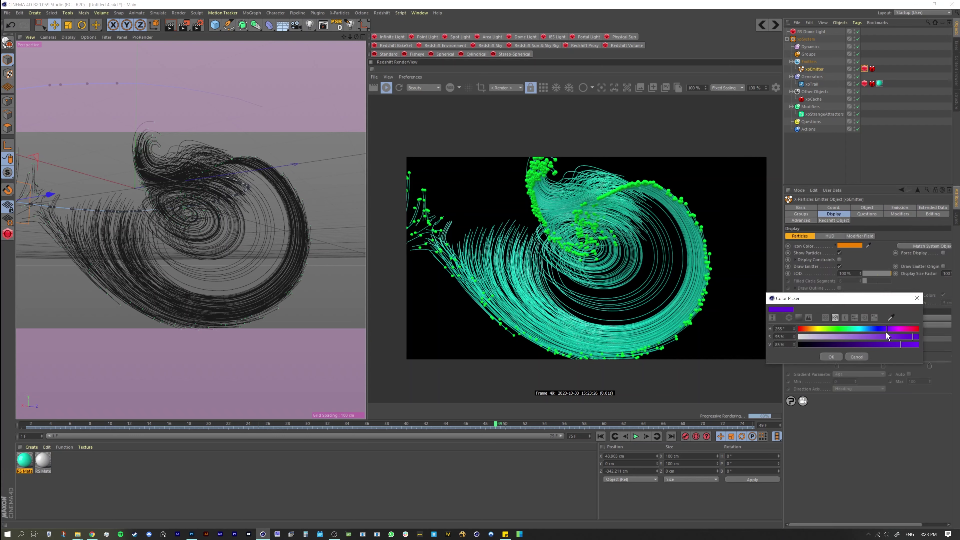
pyautogui.click(831, 356)
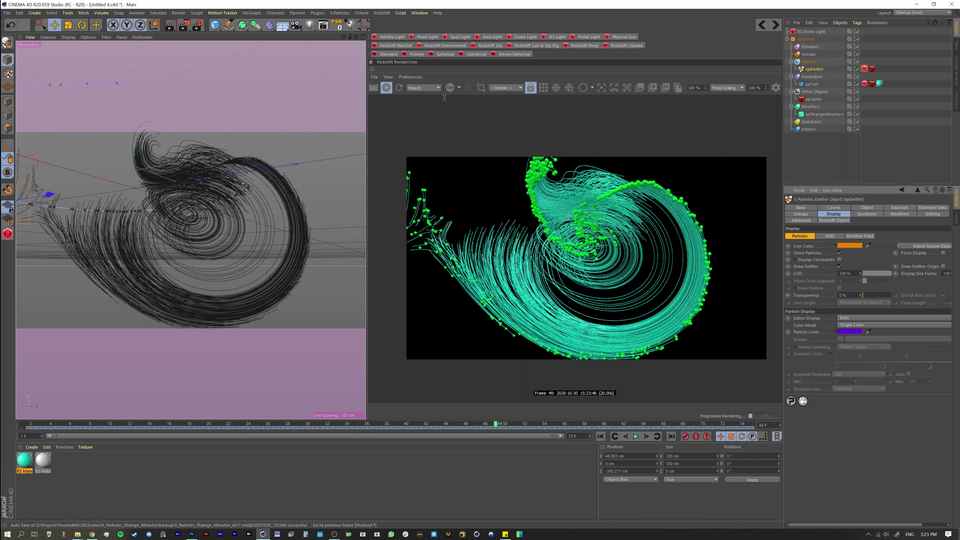
# Pause the live render, play the animation to about frame 33 and restart the Redshift live render.
pyautogui.click(386, 87)
pyautogui.click(635, 436)
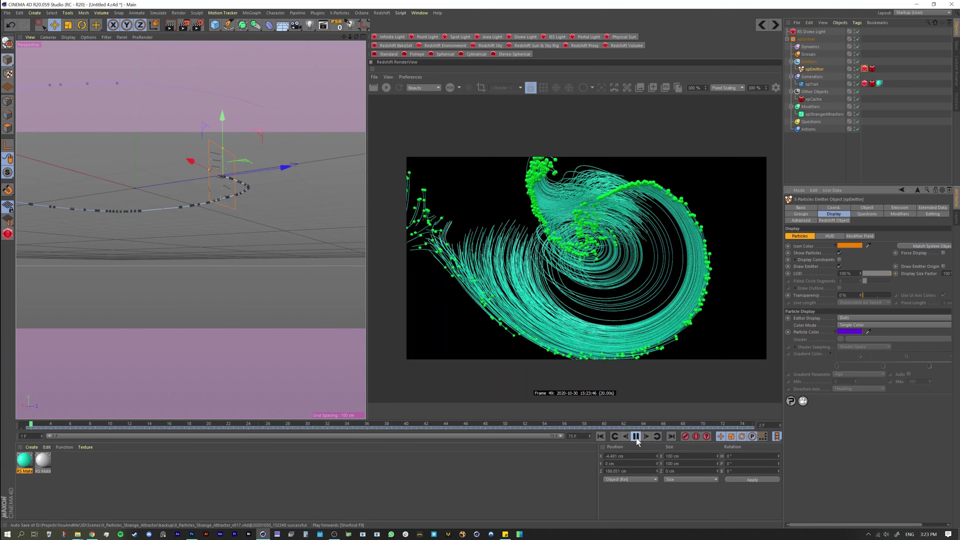
pyautogui.click(636, 437)
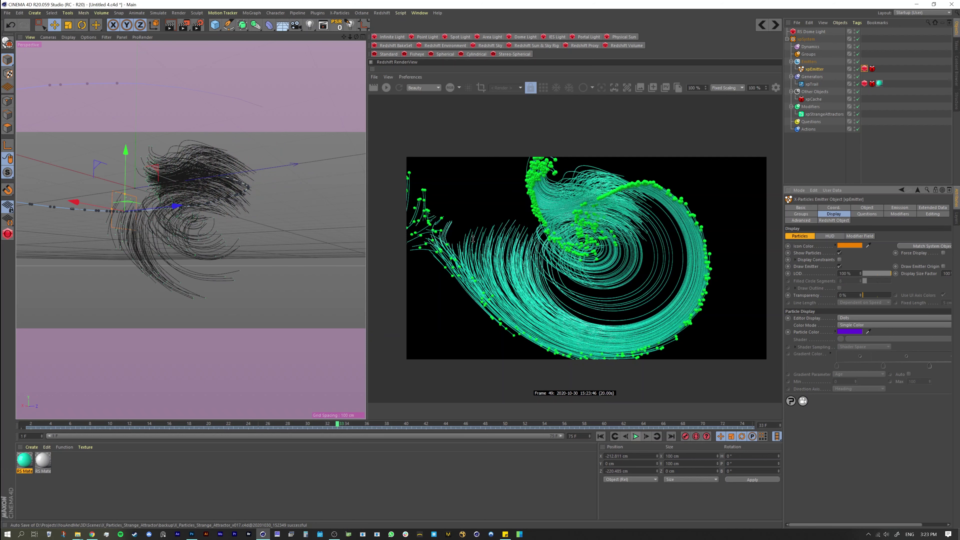
pyautogui.click(386, 88)
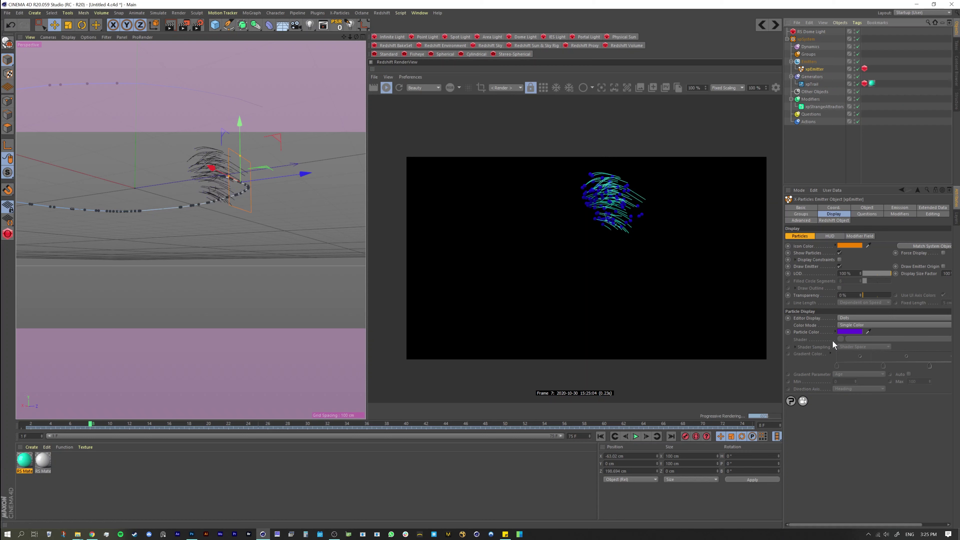
# Add a new xpCache object in the Other Objects folder and build its cache.
pyautogui.click(808, 93)
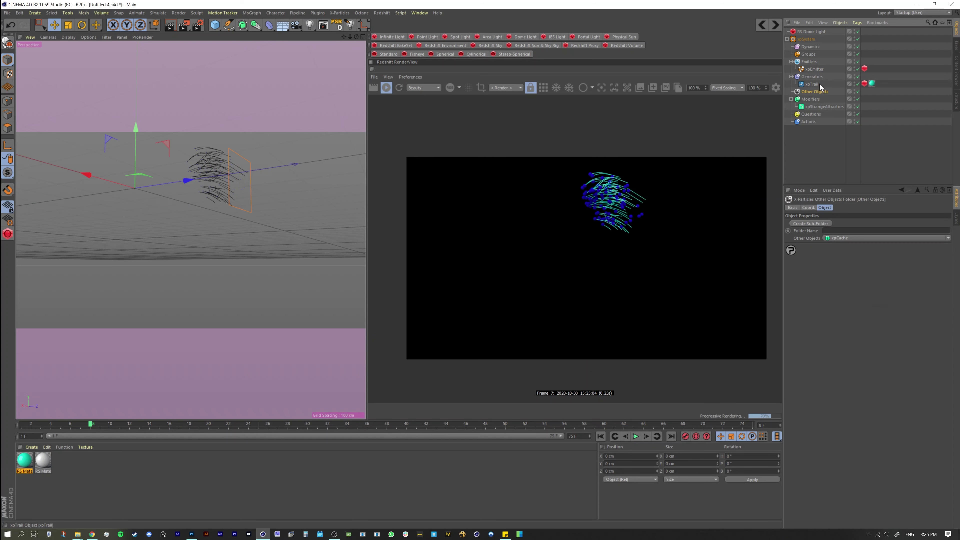
pyautogui.click(837, 239)
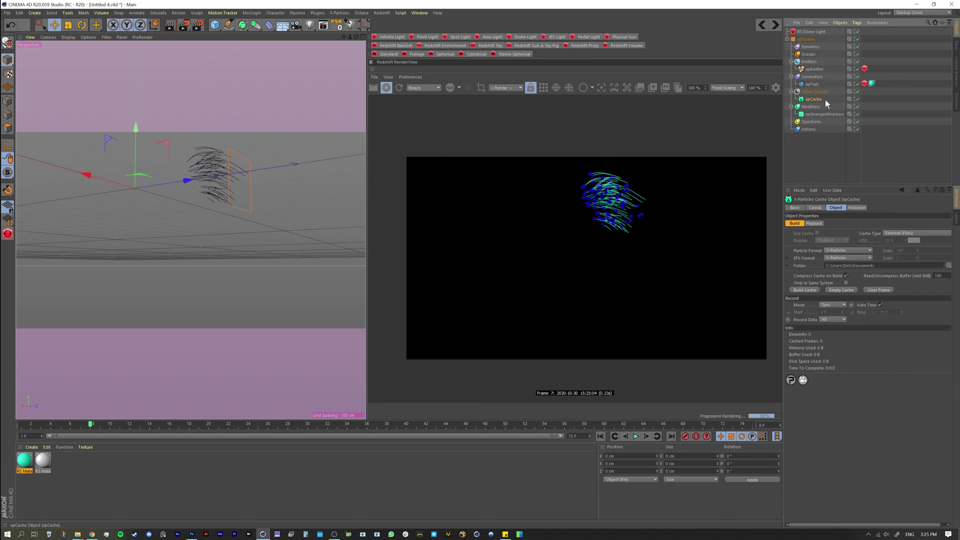
pyautogui.click(808, 290)
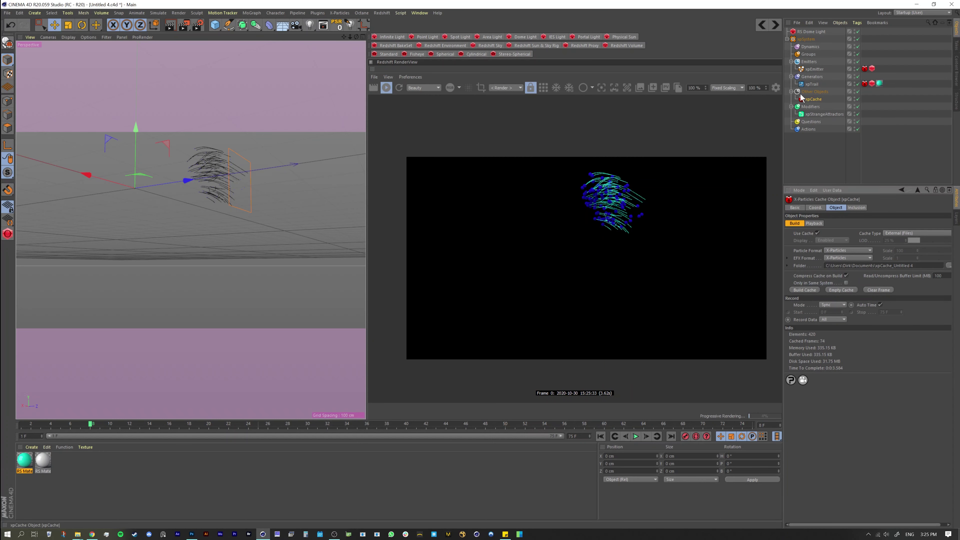
# Open xpEmitter's particle display settings.
pyautogui.click(813, 70)
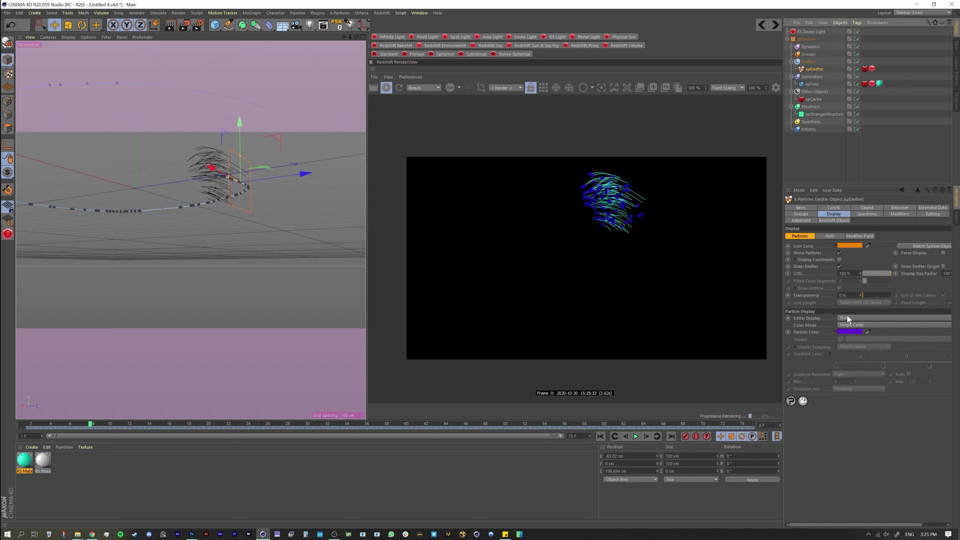